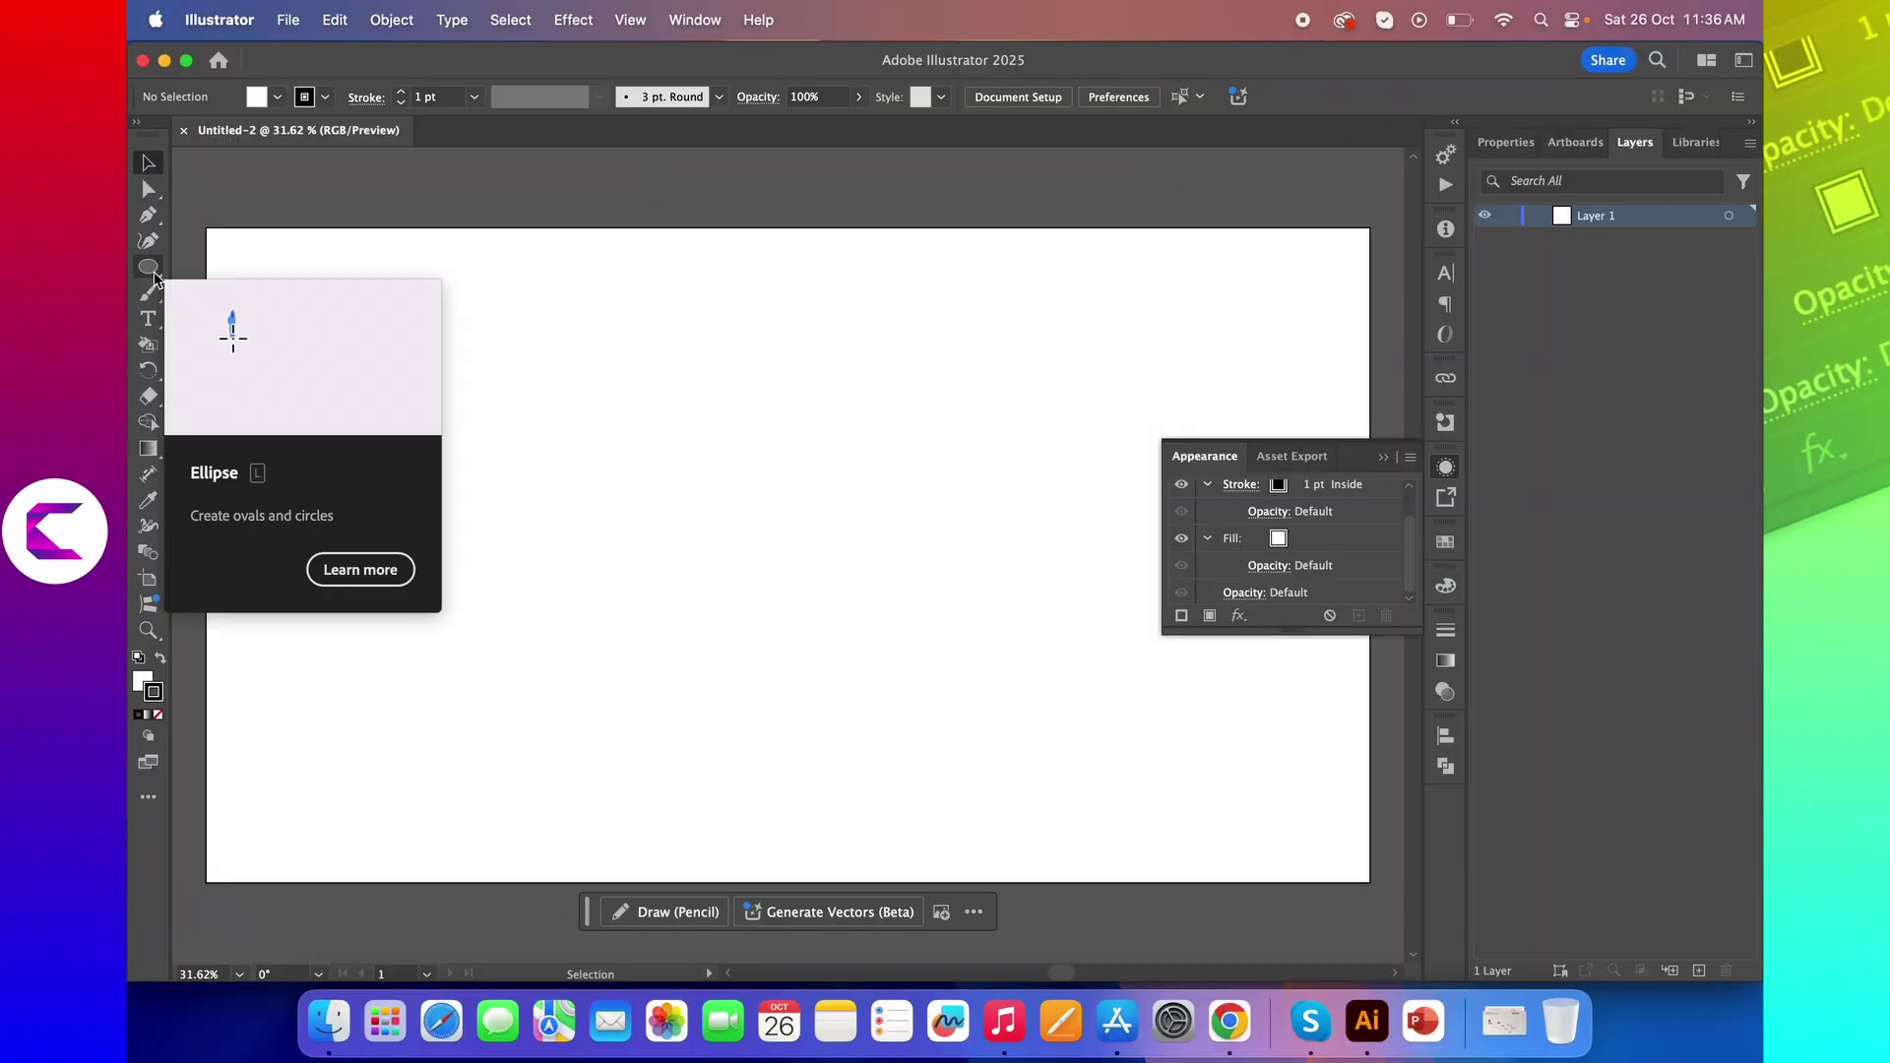
Step: With the Pen tool, draw the frame's top edge and upper right edge with an angled notch
left_click(147, 216)
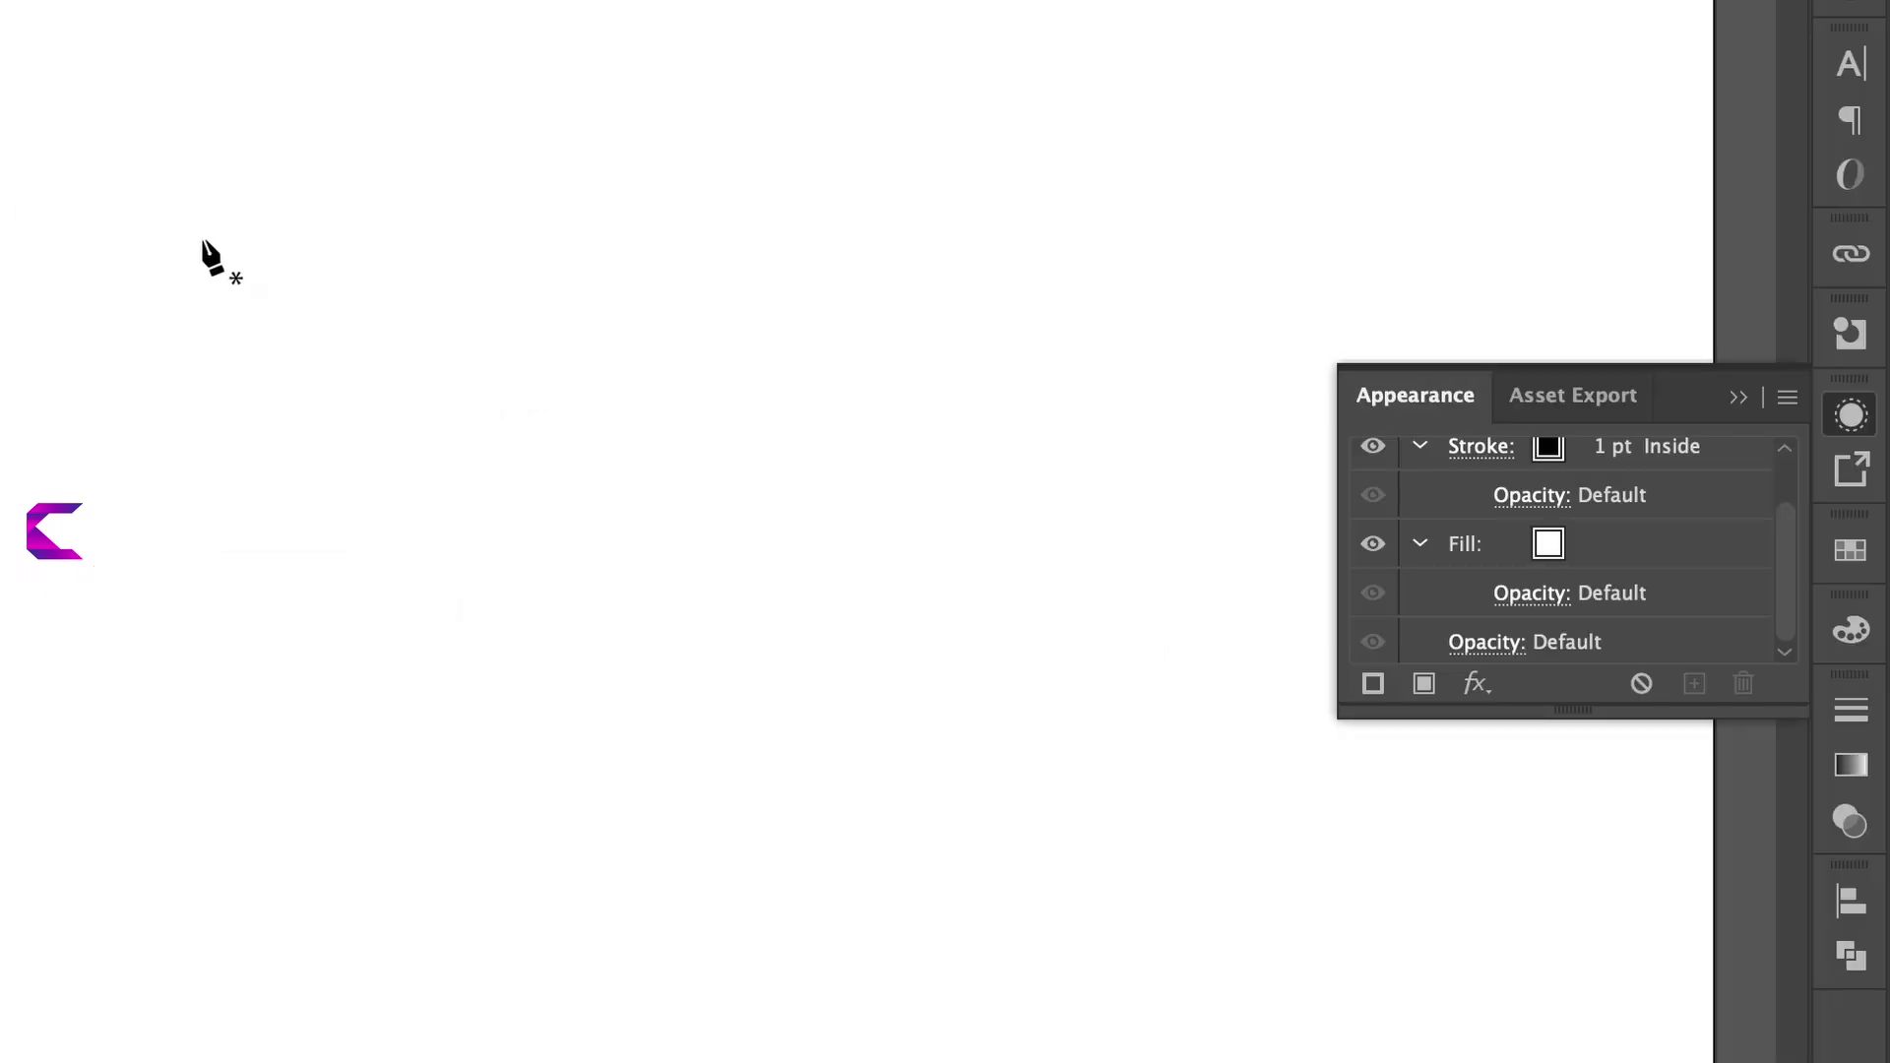
left_click(209, 255)
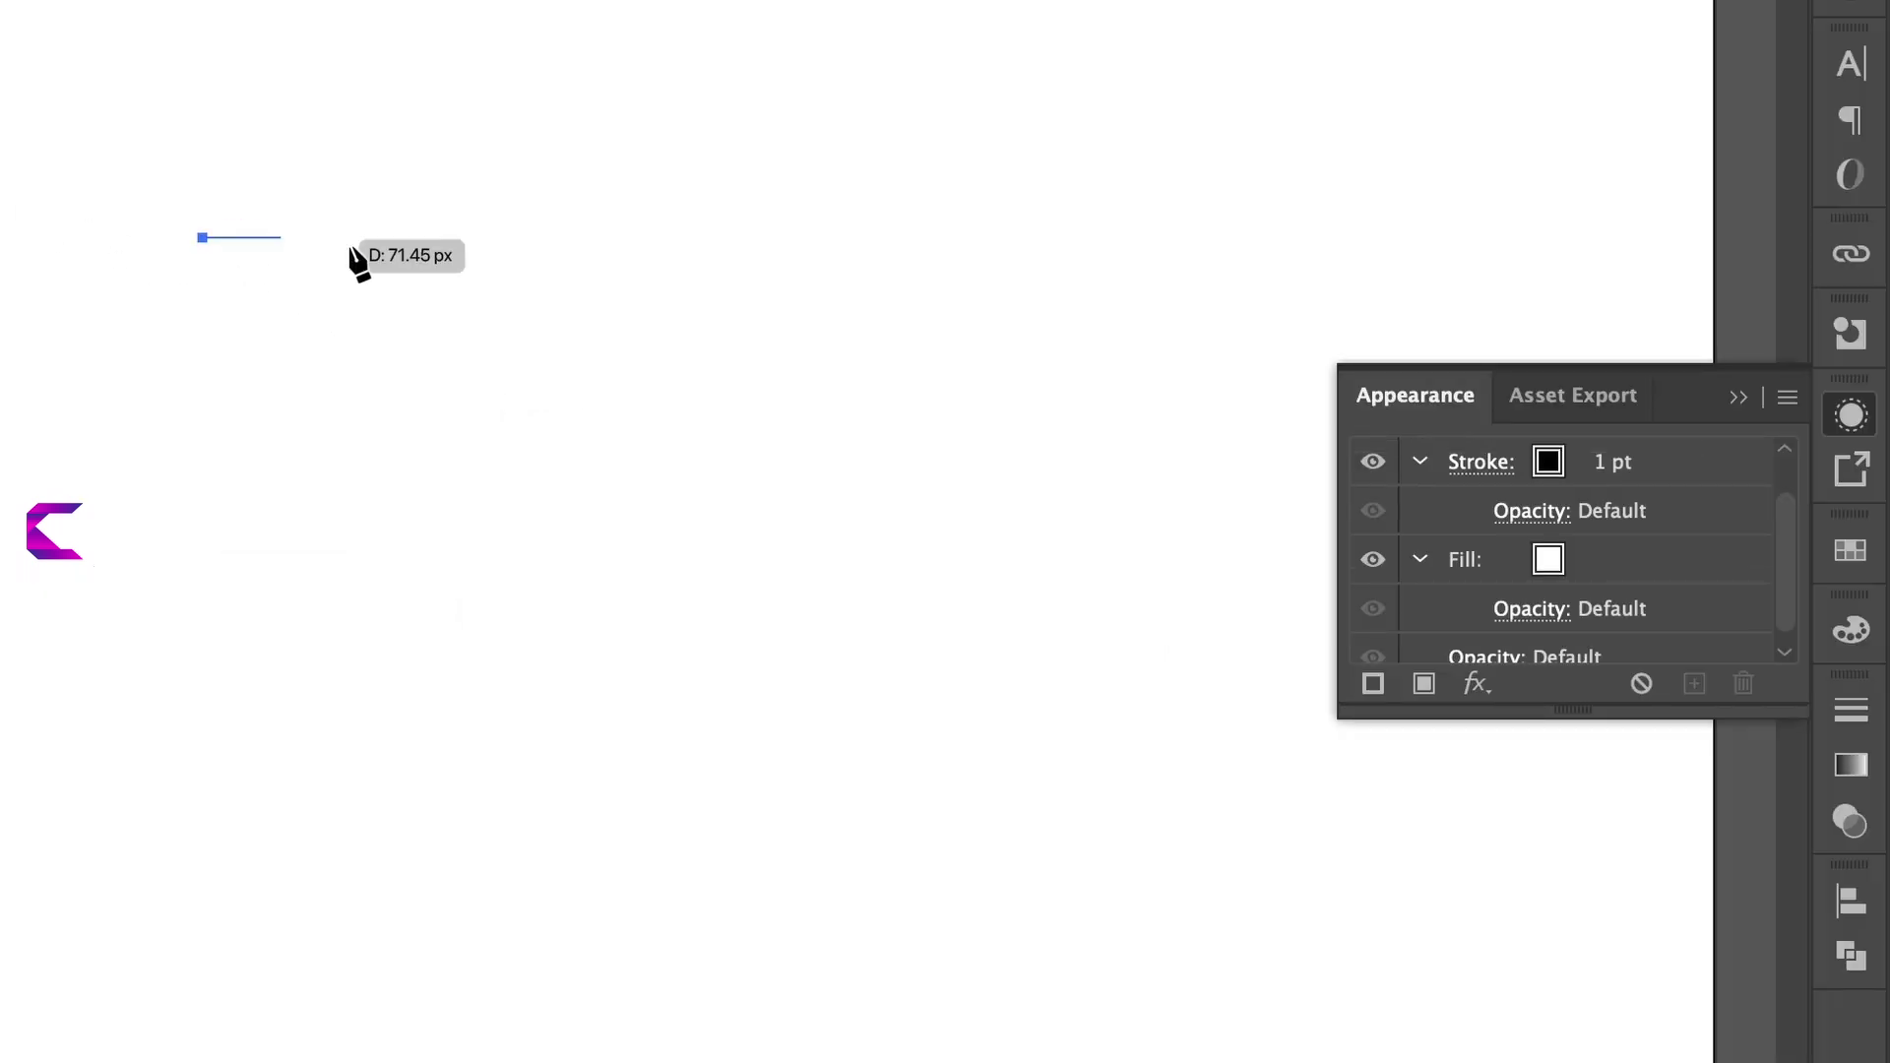
left_click(586, 239)
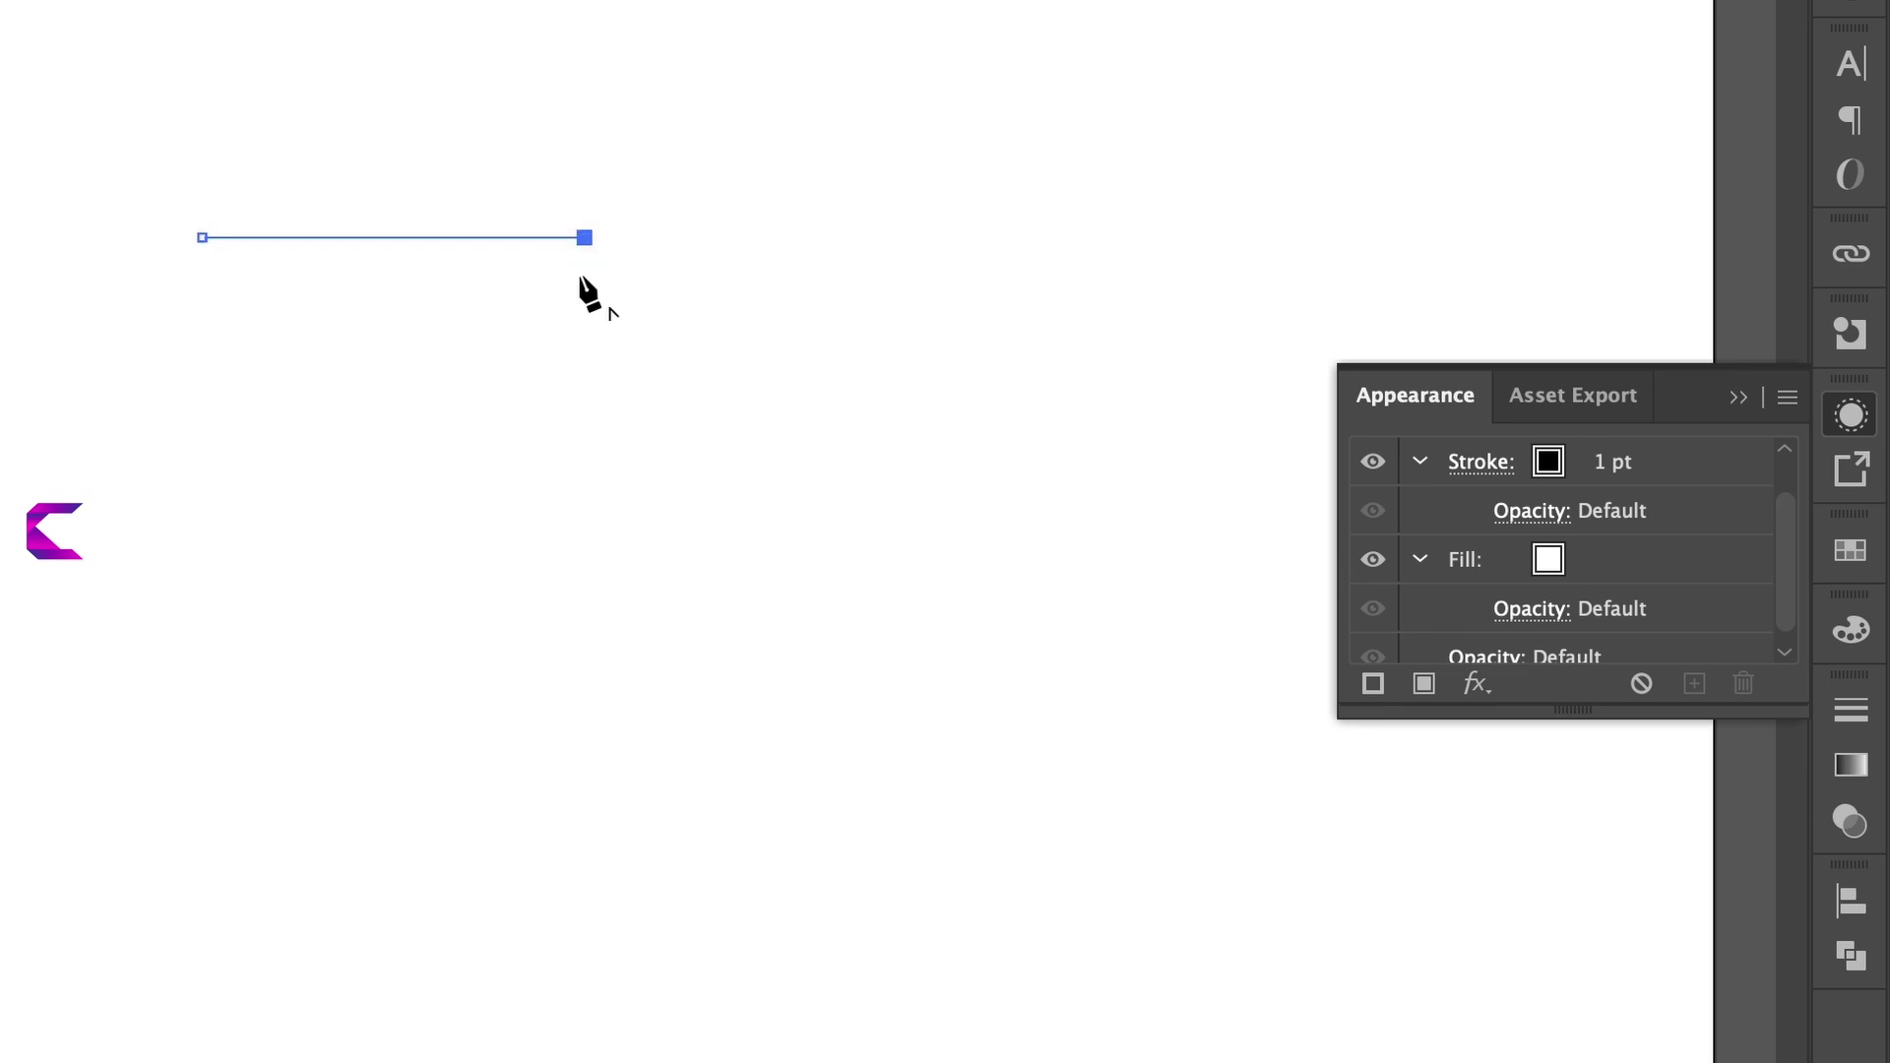
left_click(589, 343)
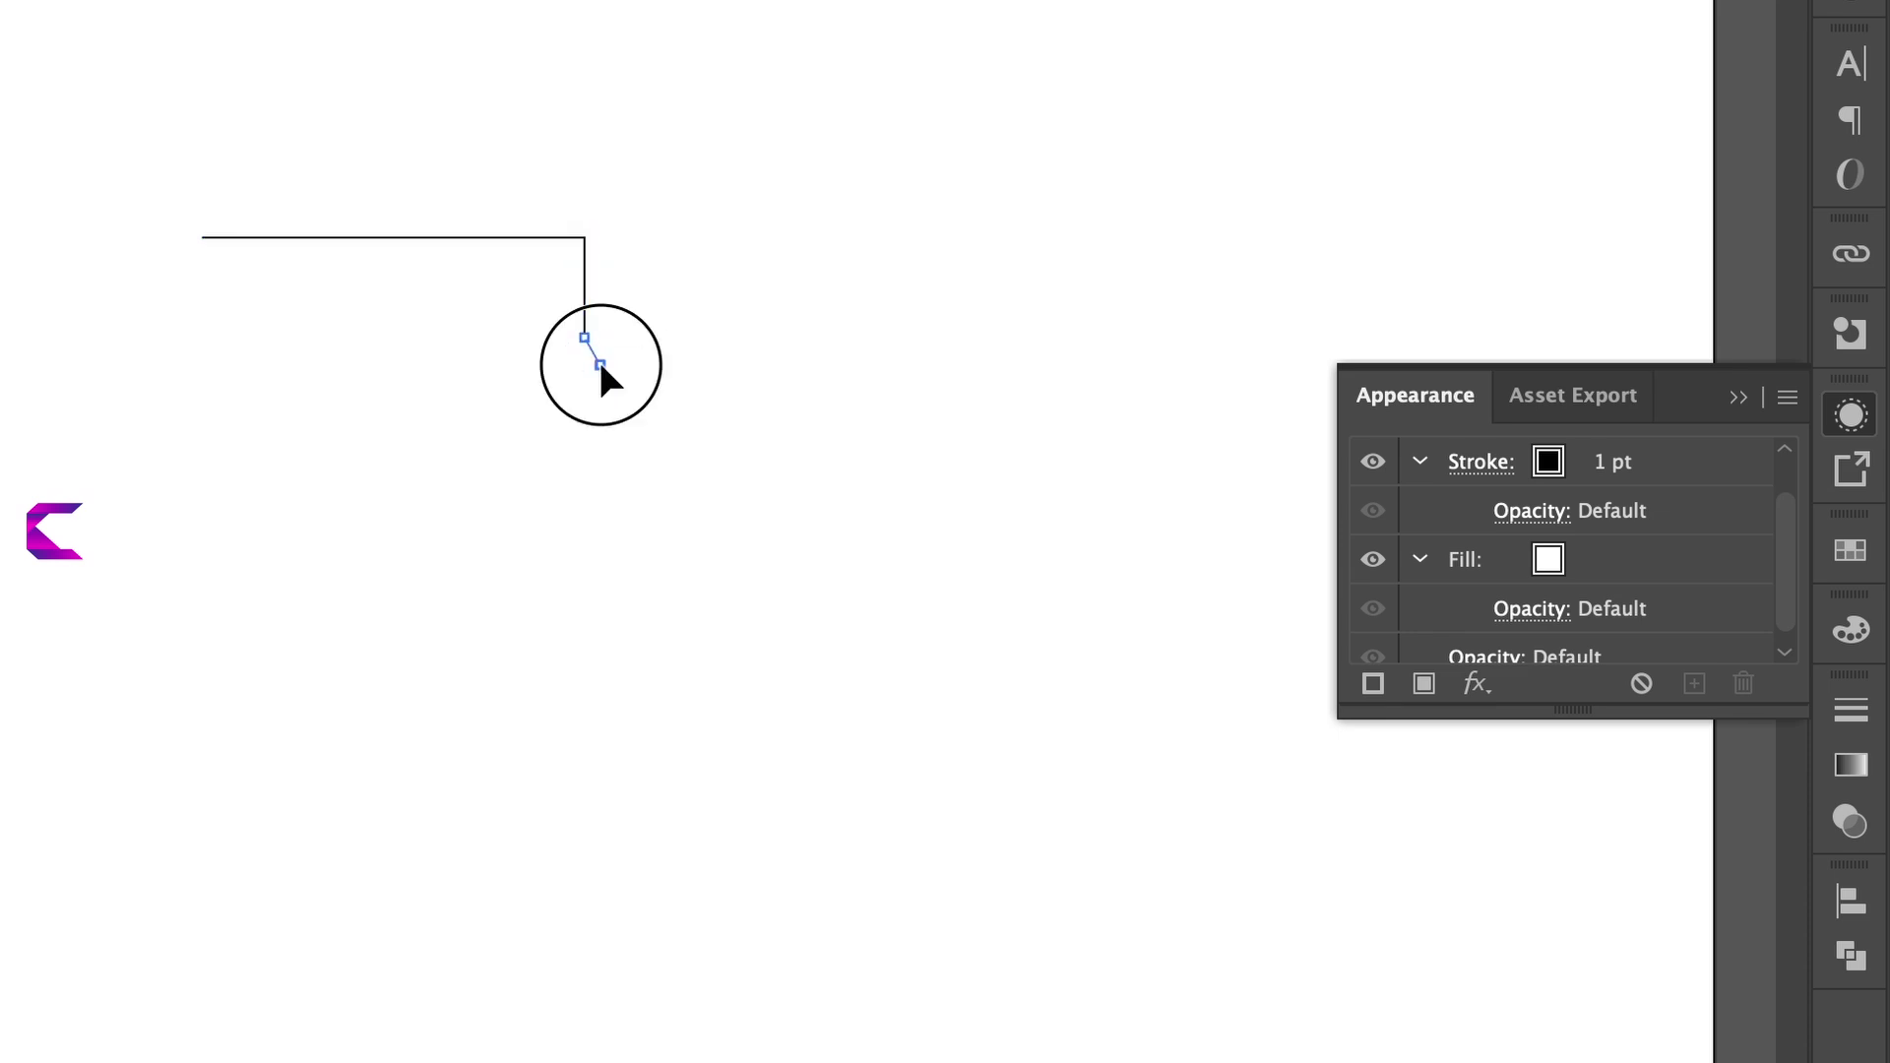
left_click(601, 365)
left_click(599, 449)
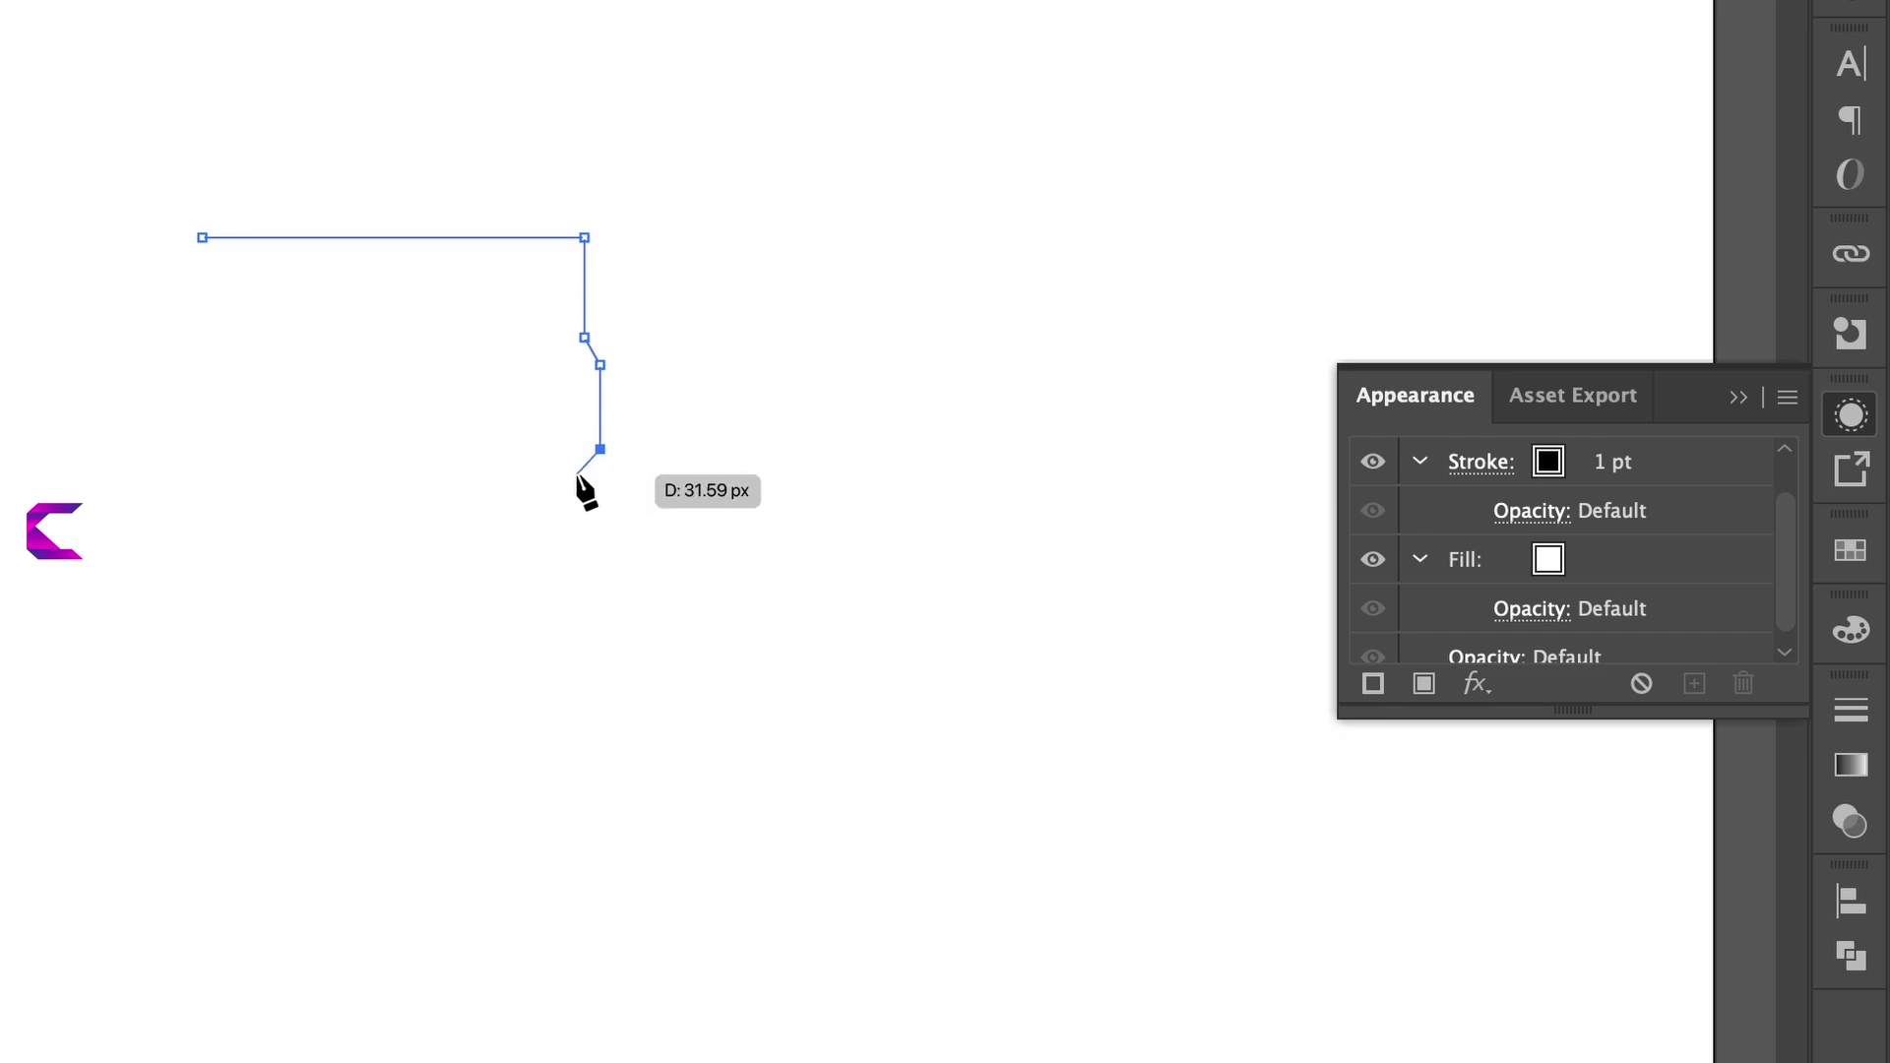
Step: Continue the right edge down to the bottom with inward and outward angled jogs
left_click(577, 474)
left_click(576, 562)
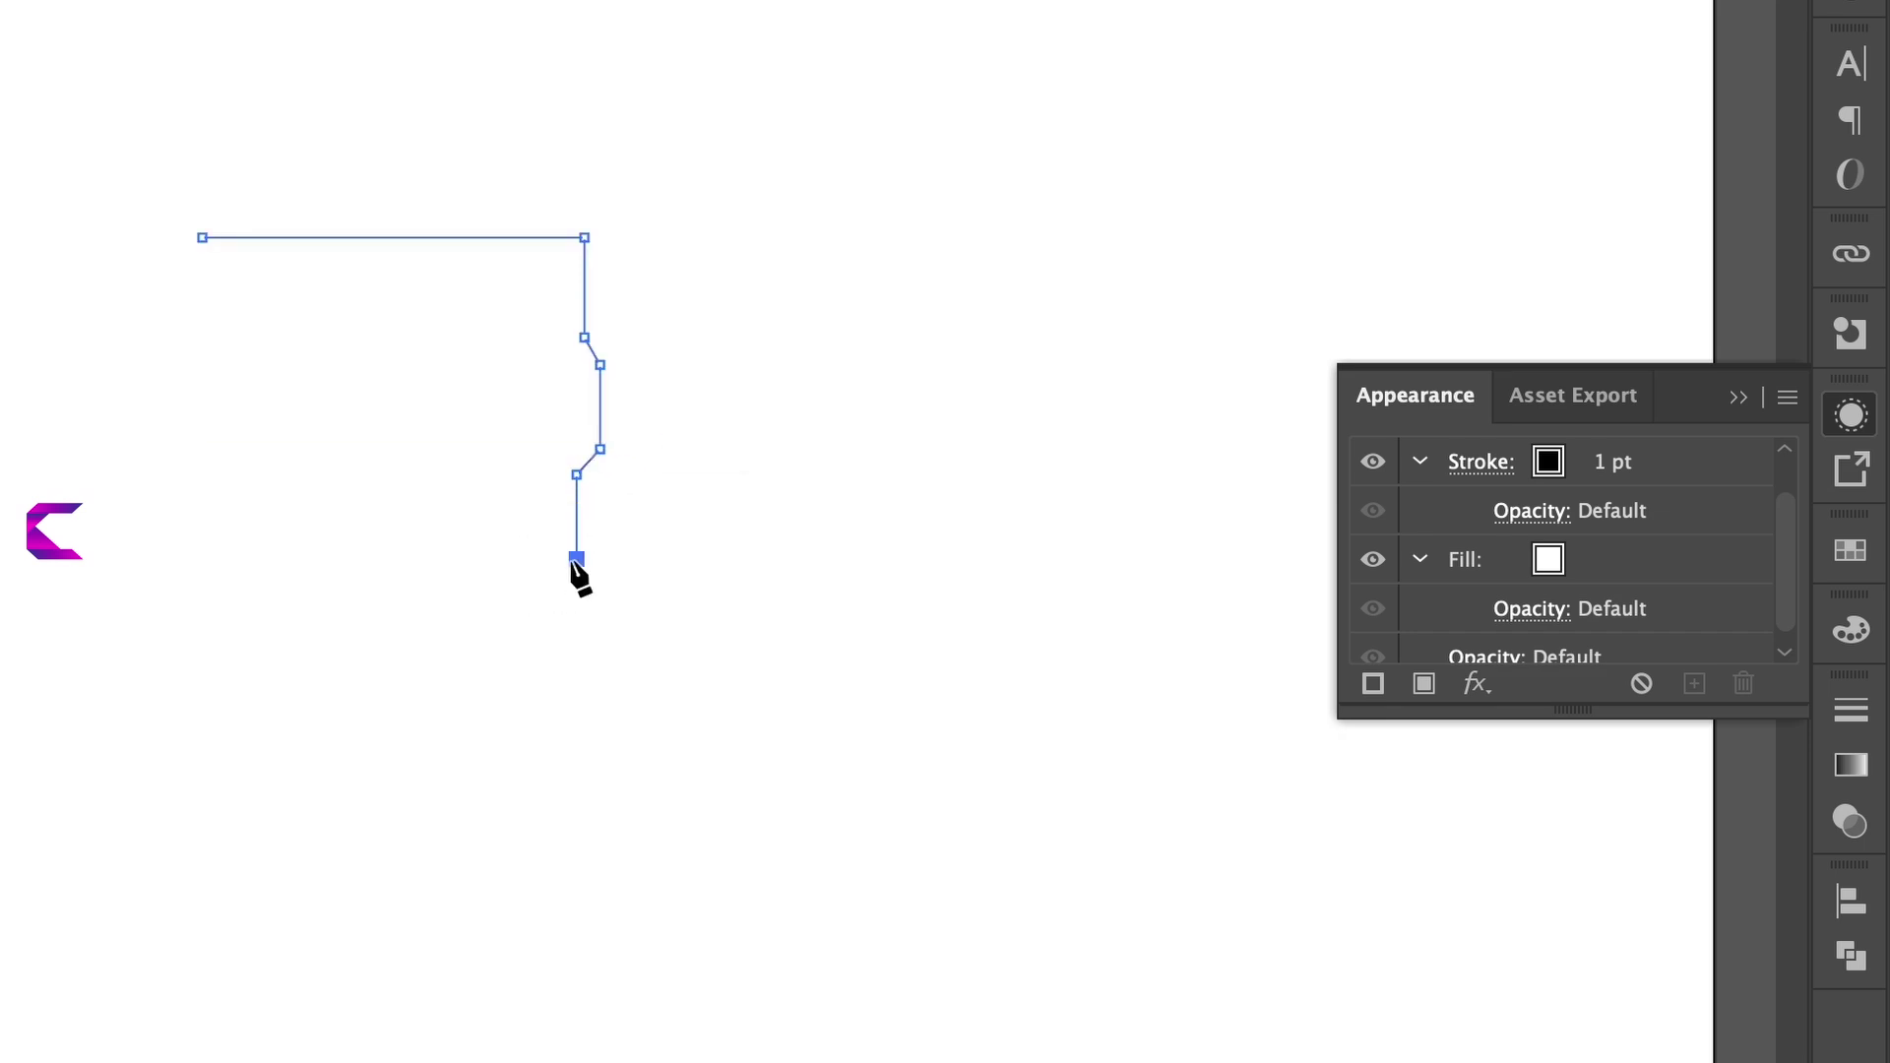
left_click(559, 598)
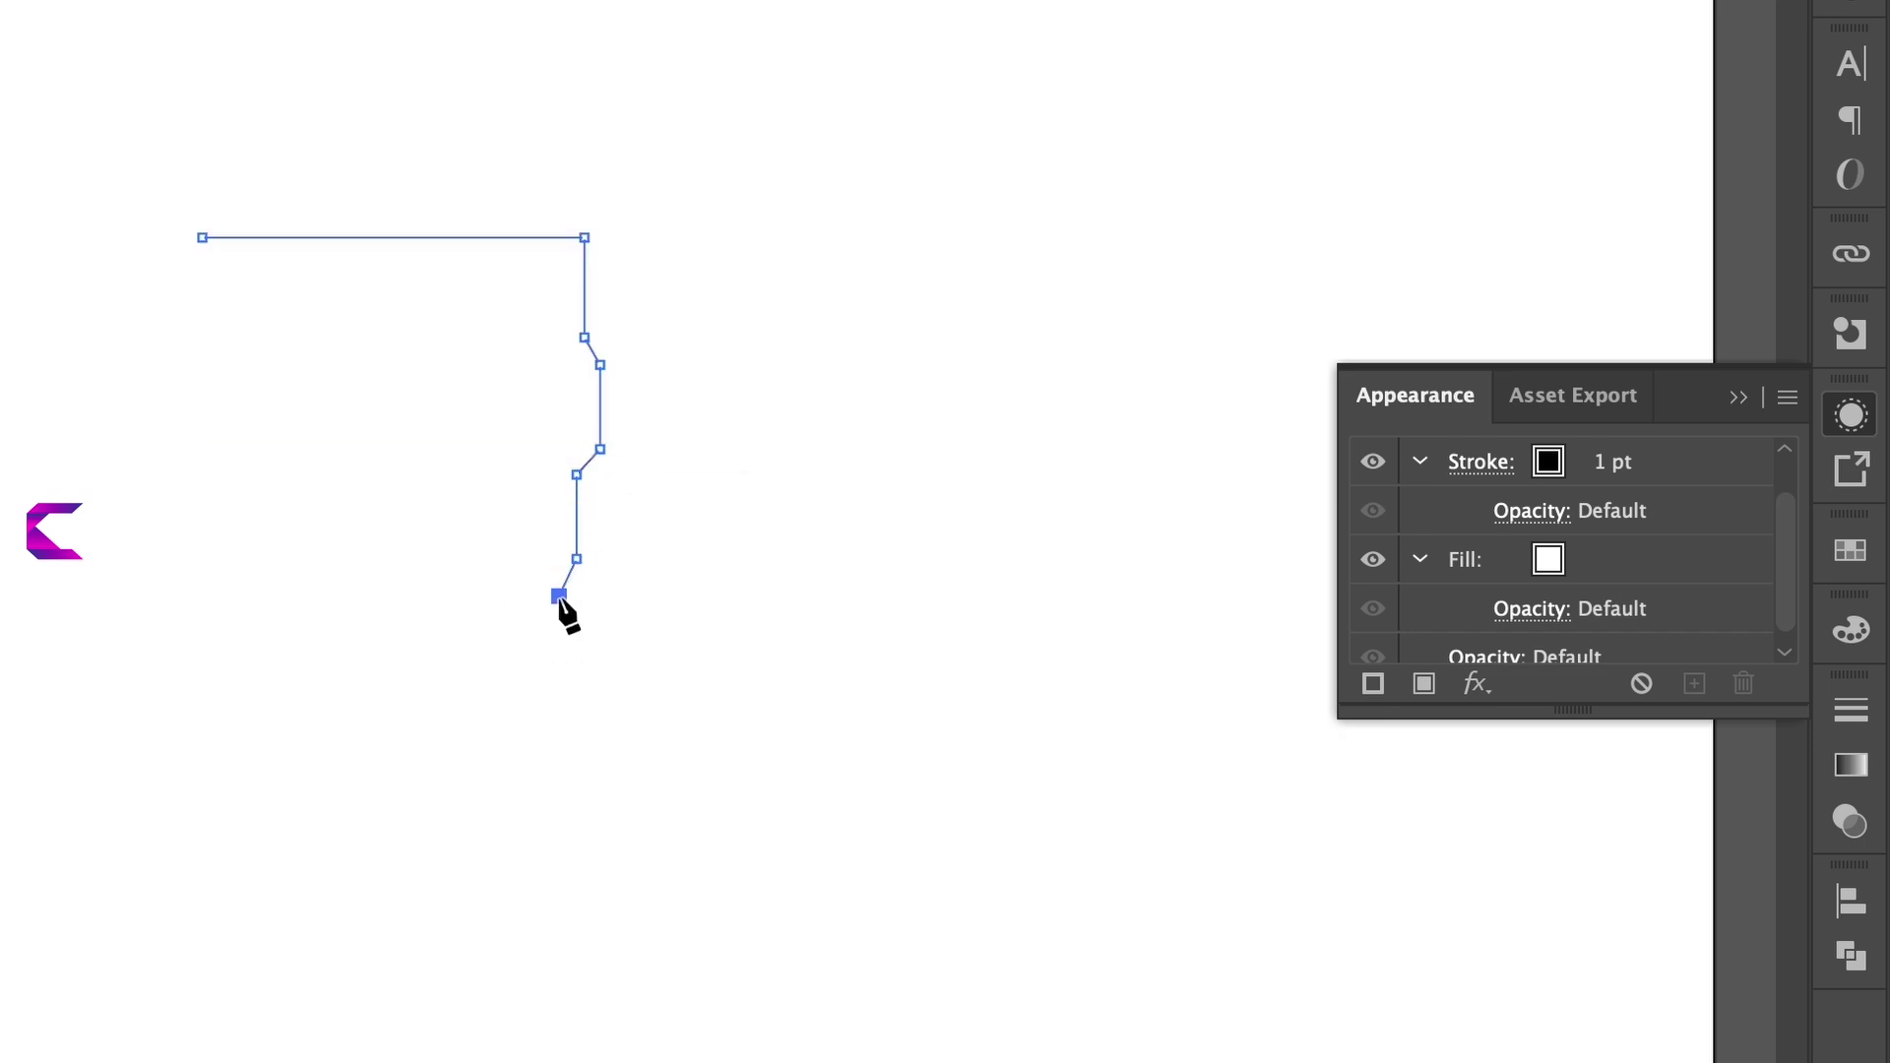
left_click(558, 692)
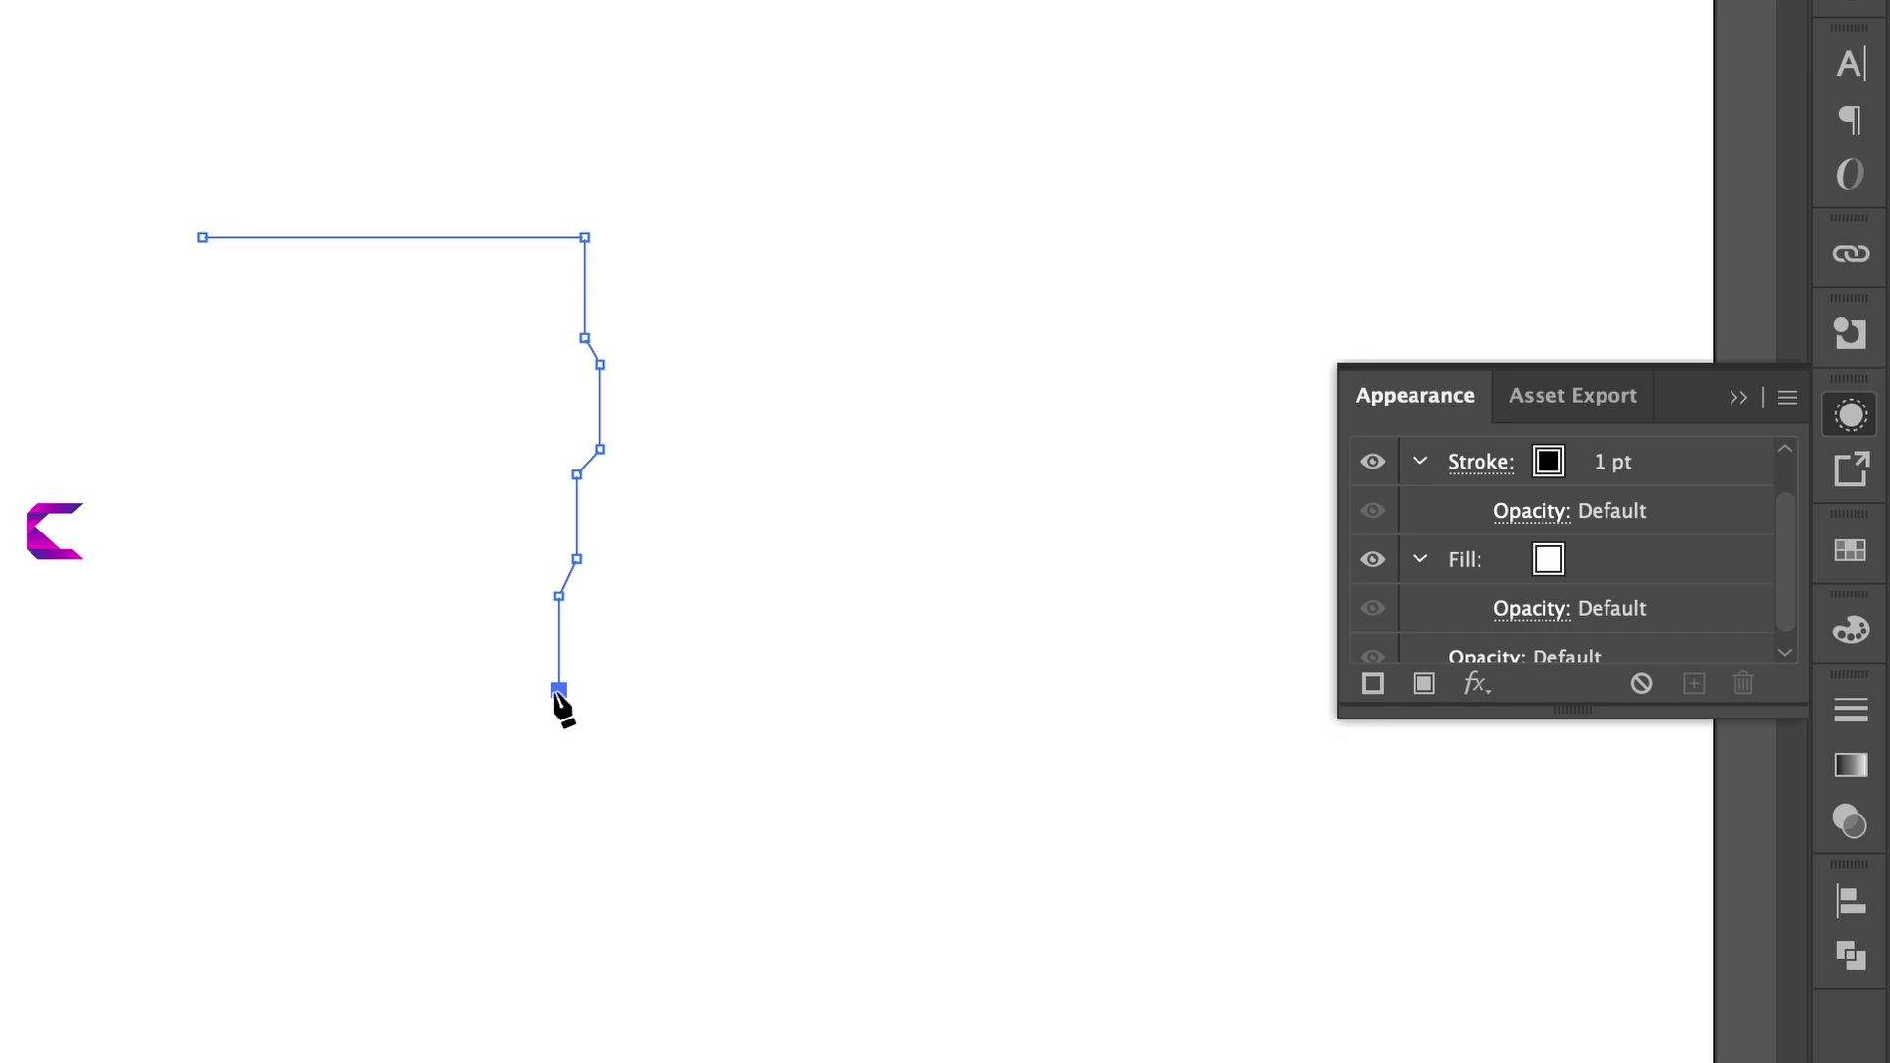
left_click(599, 748)
left_click(599, 864)
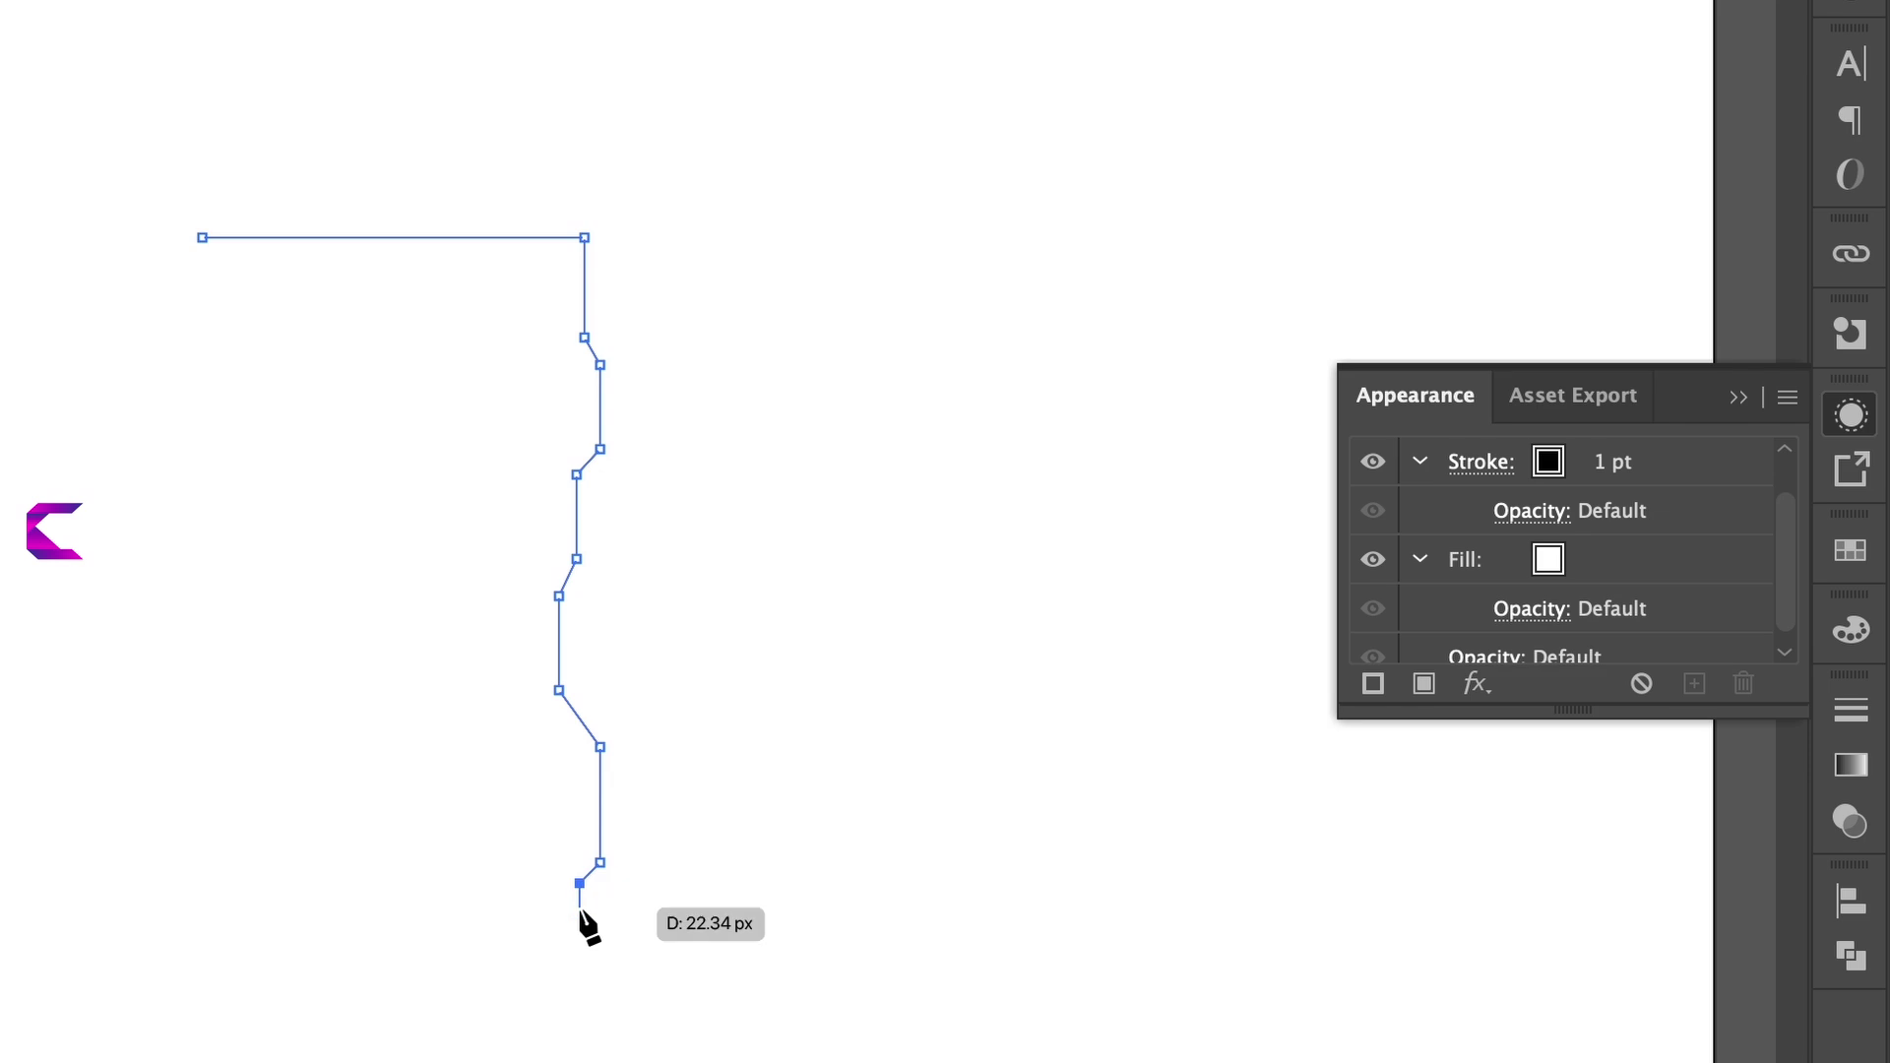
left_click_drag(579, 908, 600, 906)
left_click(600, 908)
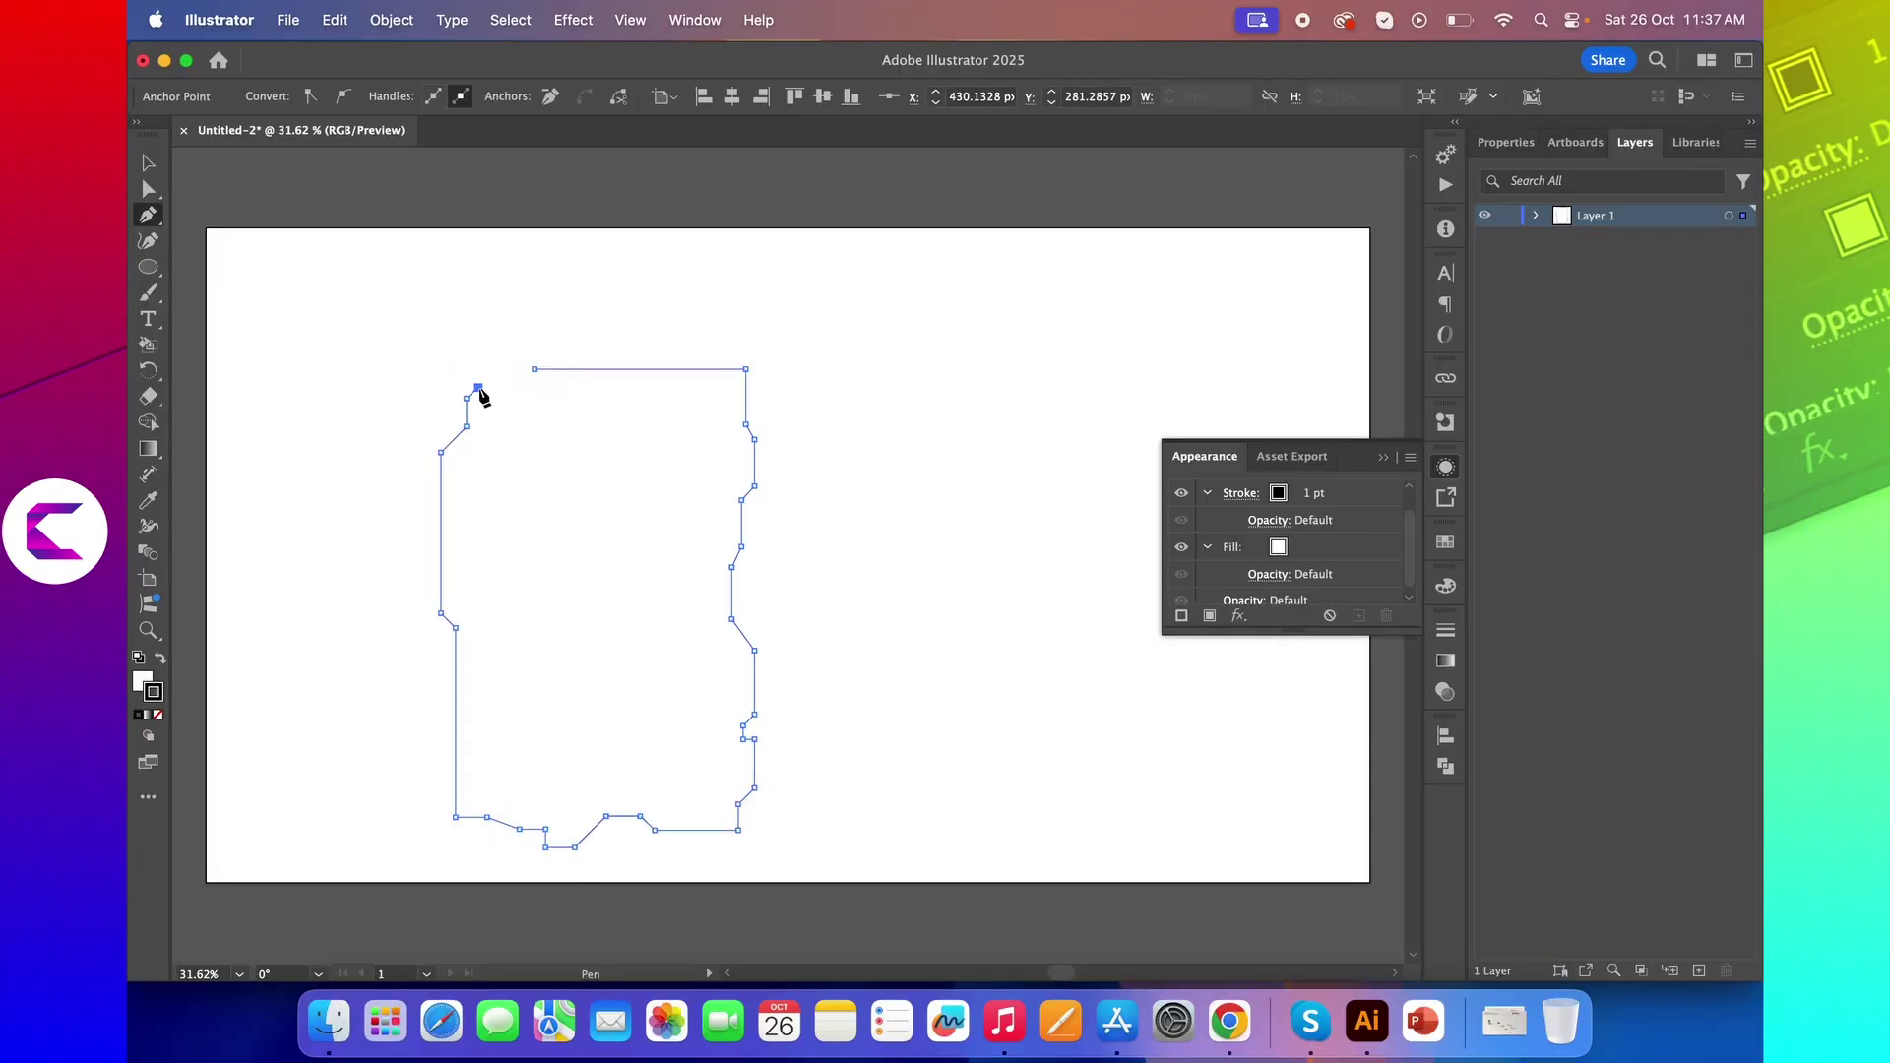
Step: Close the jagged outline, raise one right-edge point, and Alt-scale an inset copy inside
left_click(481, 373)
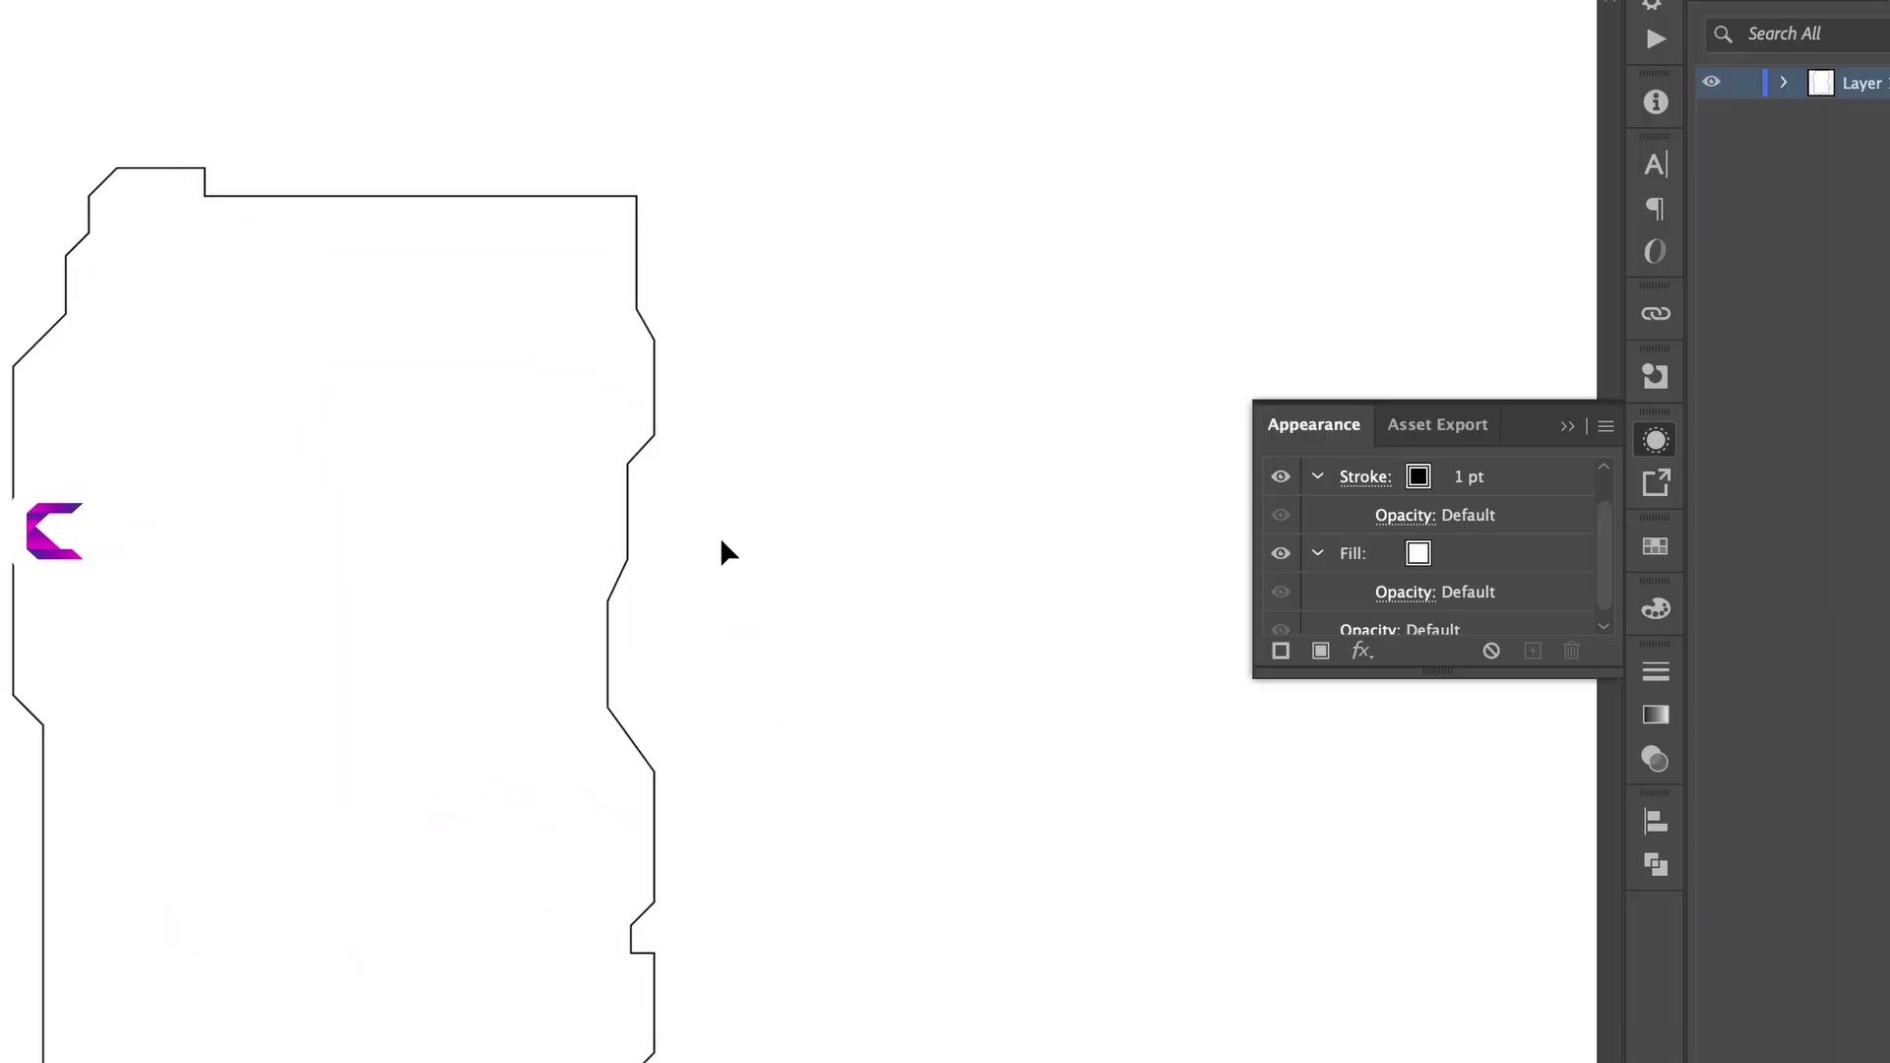
left_click_drag(630, 641, 656, 530)
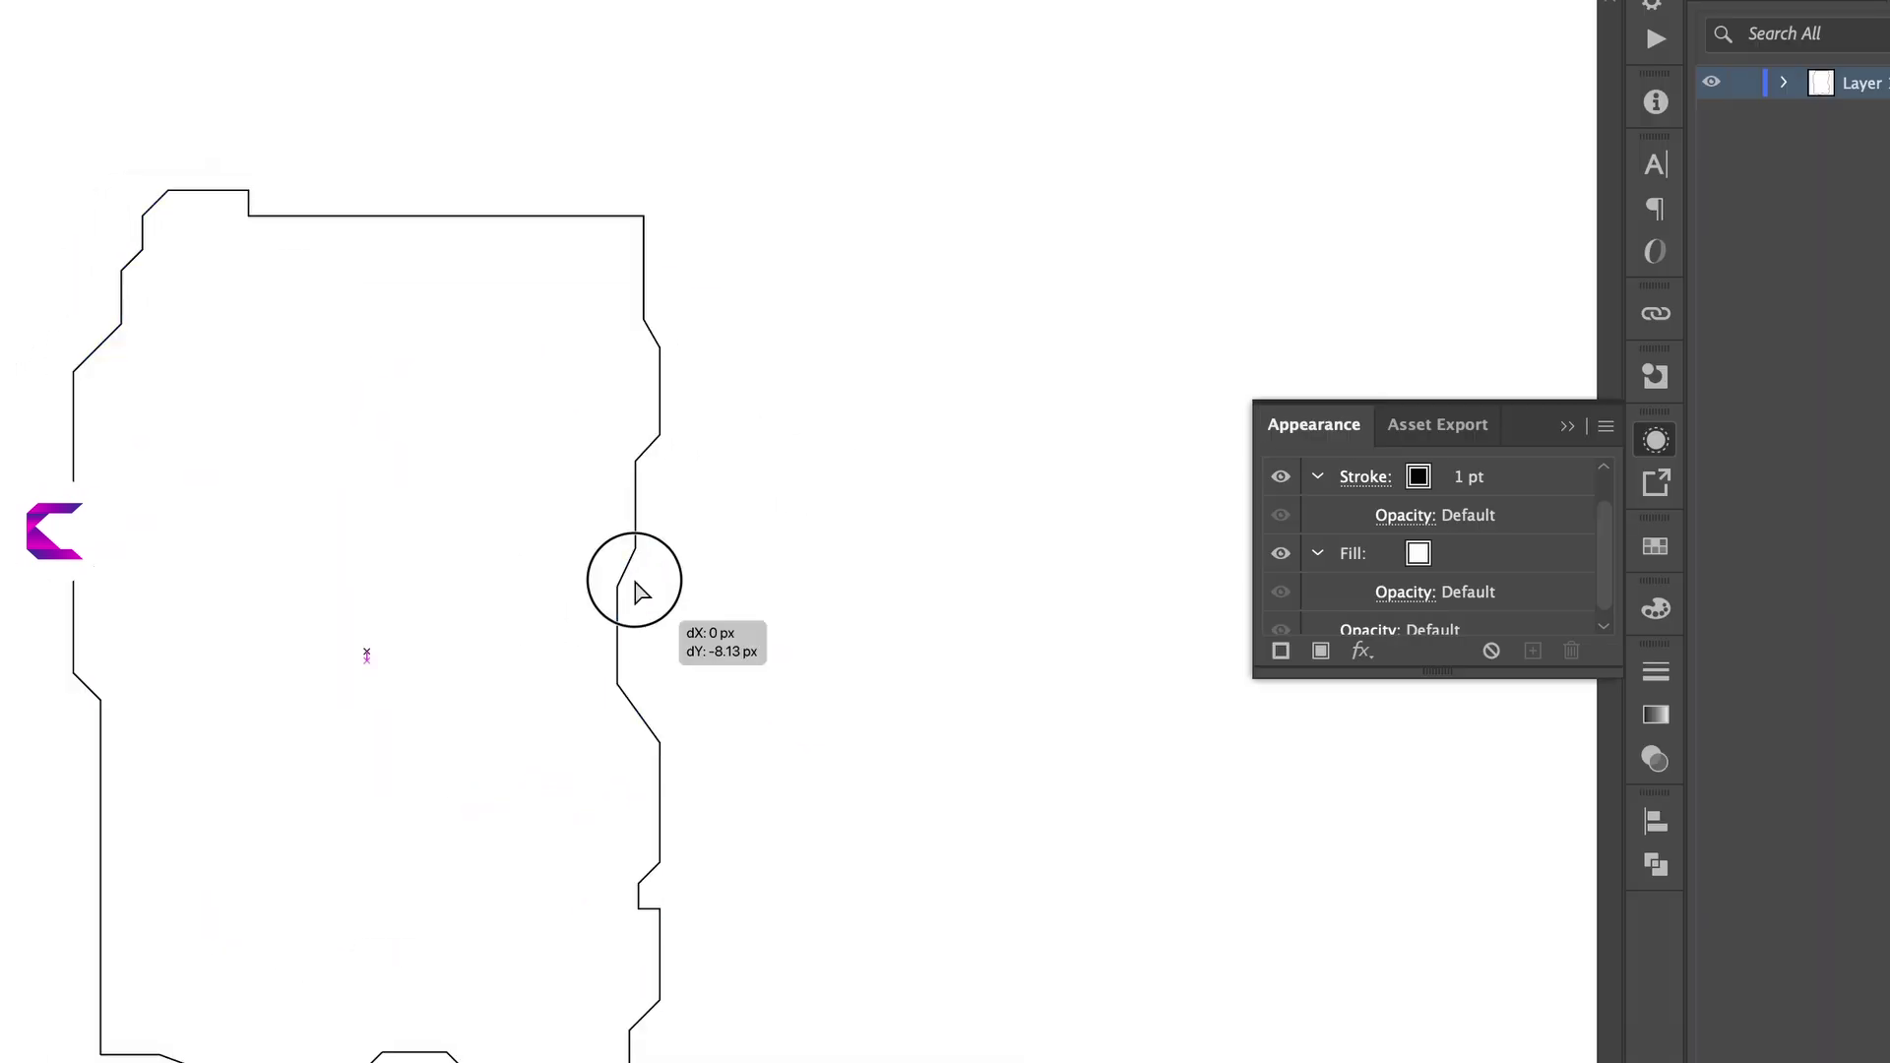
left_click(666, 515)
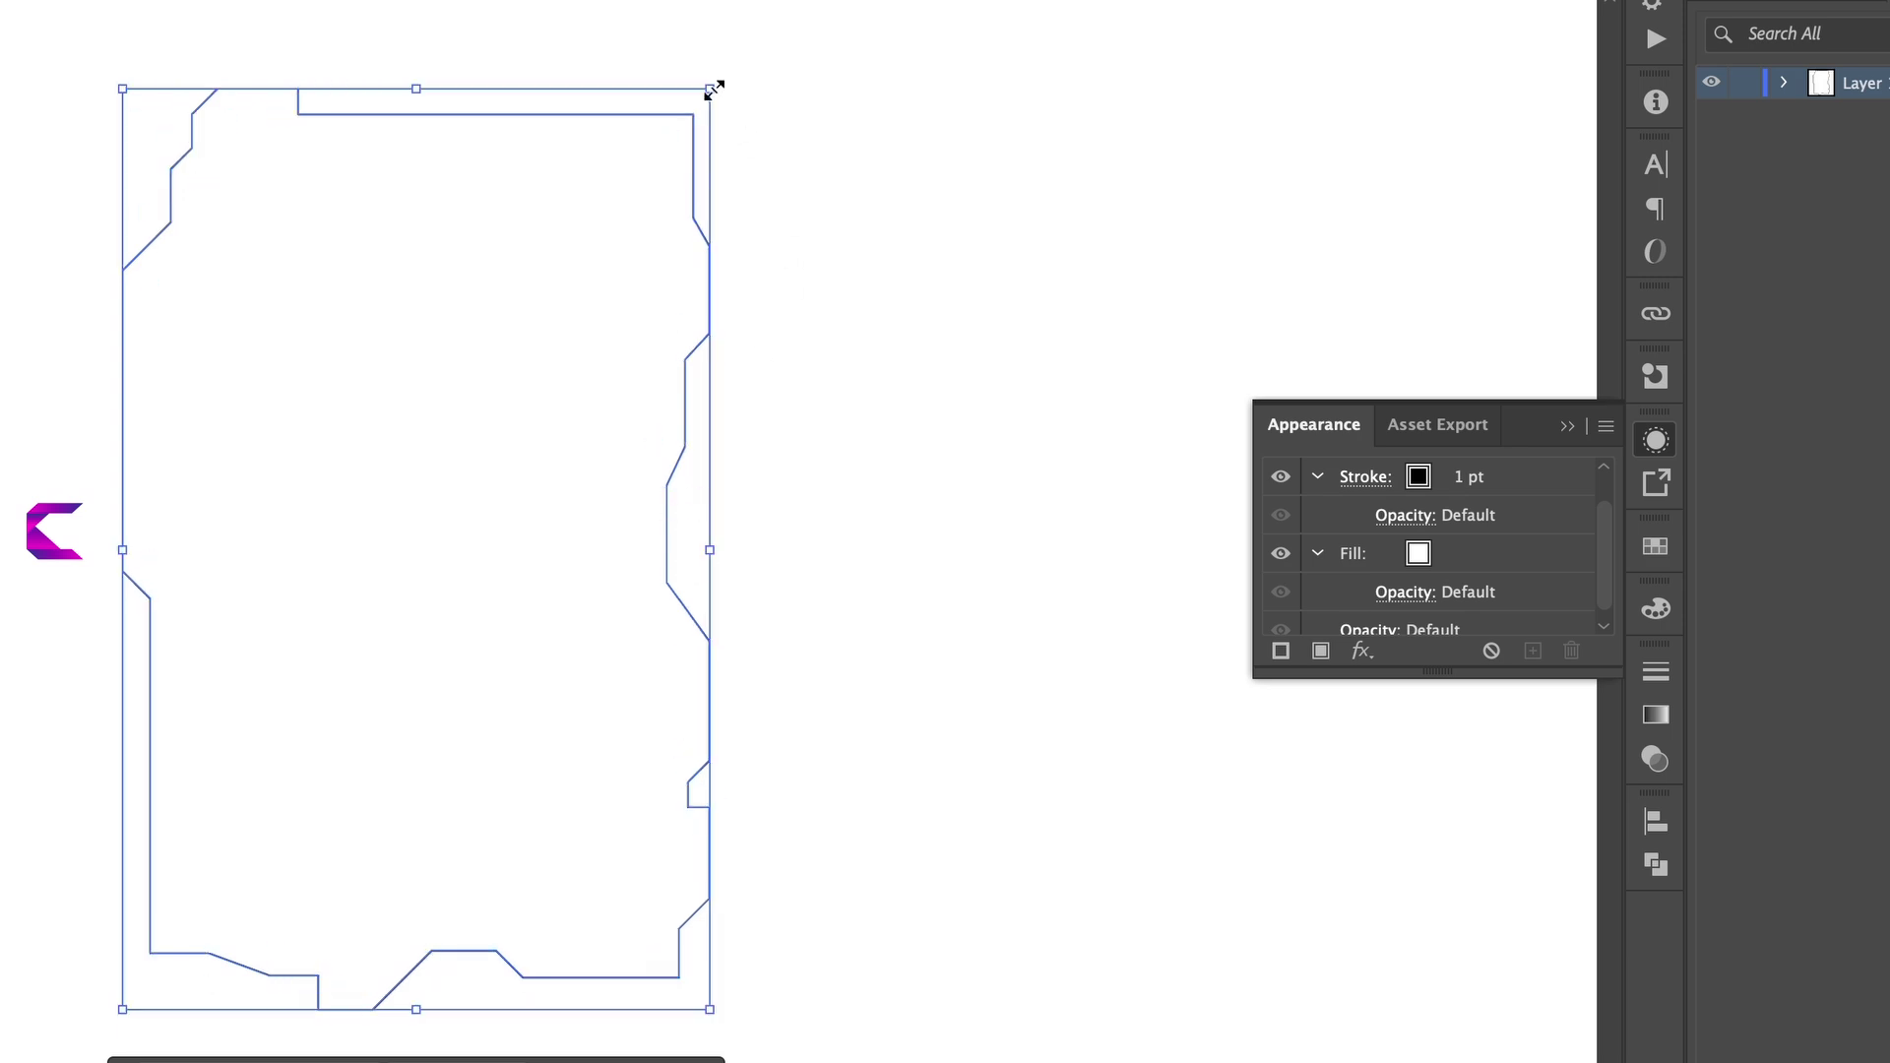
left_click_drag(715, 91, 673, 140)
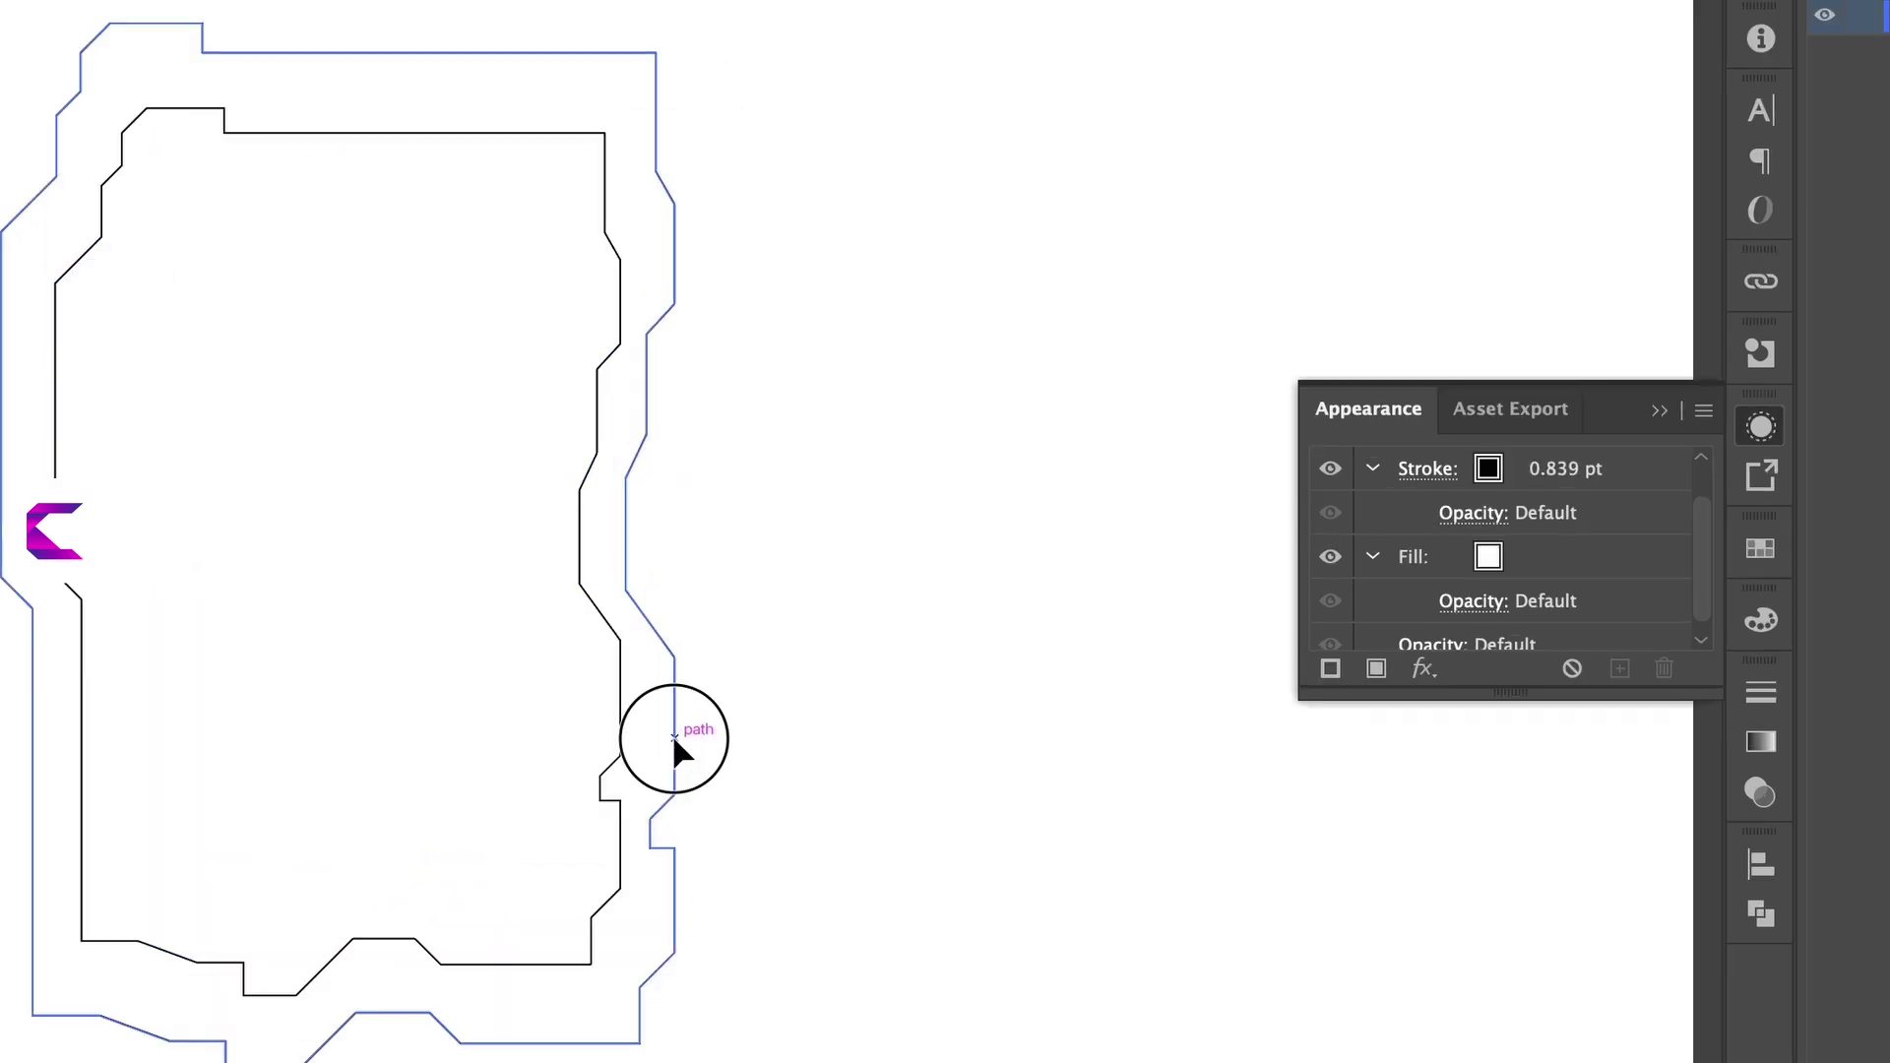
Step: Merge the outer and inner outlines with a Pathfinder shape mode into one hollow frame
left_click(673, 735)
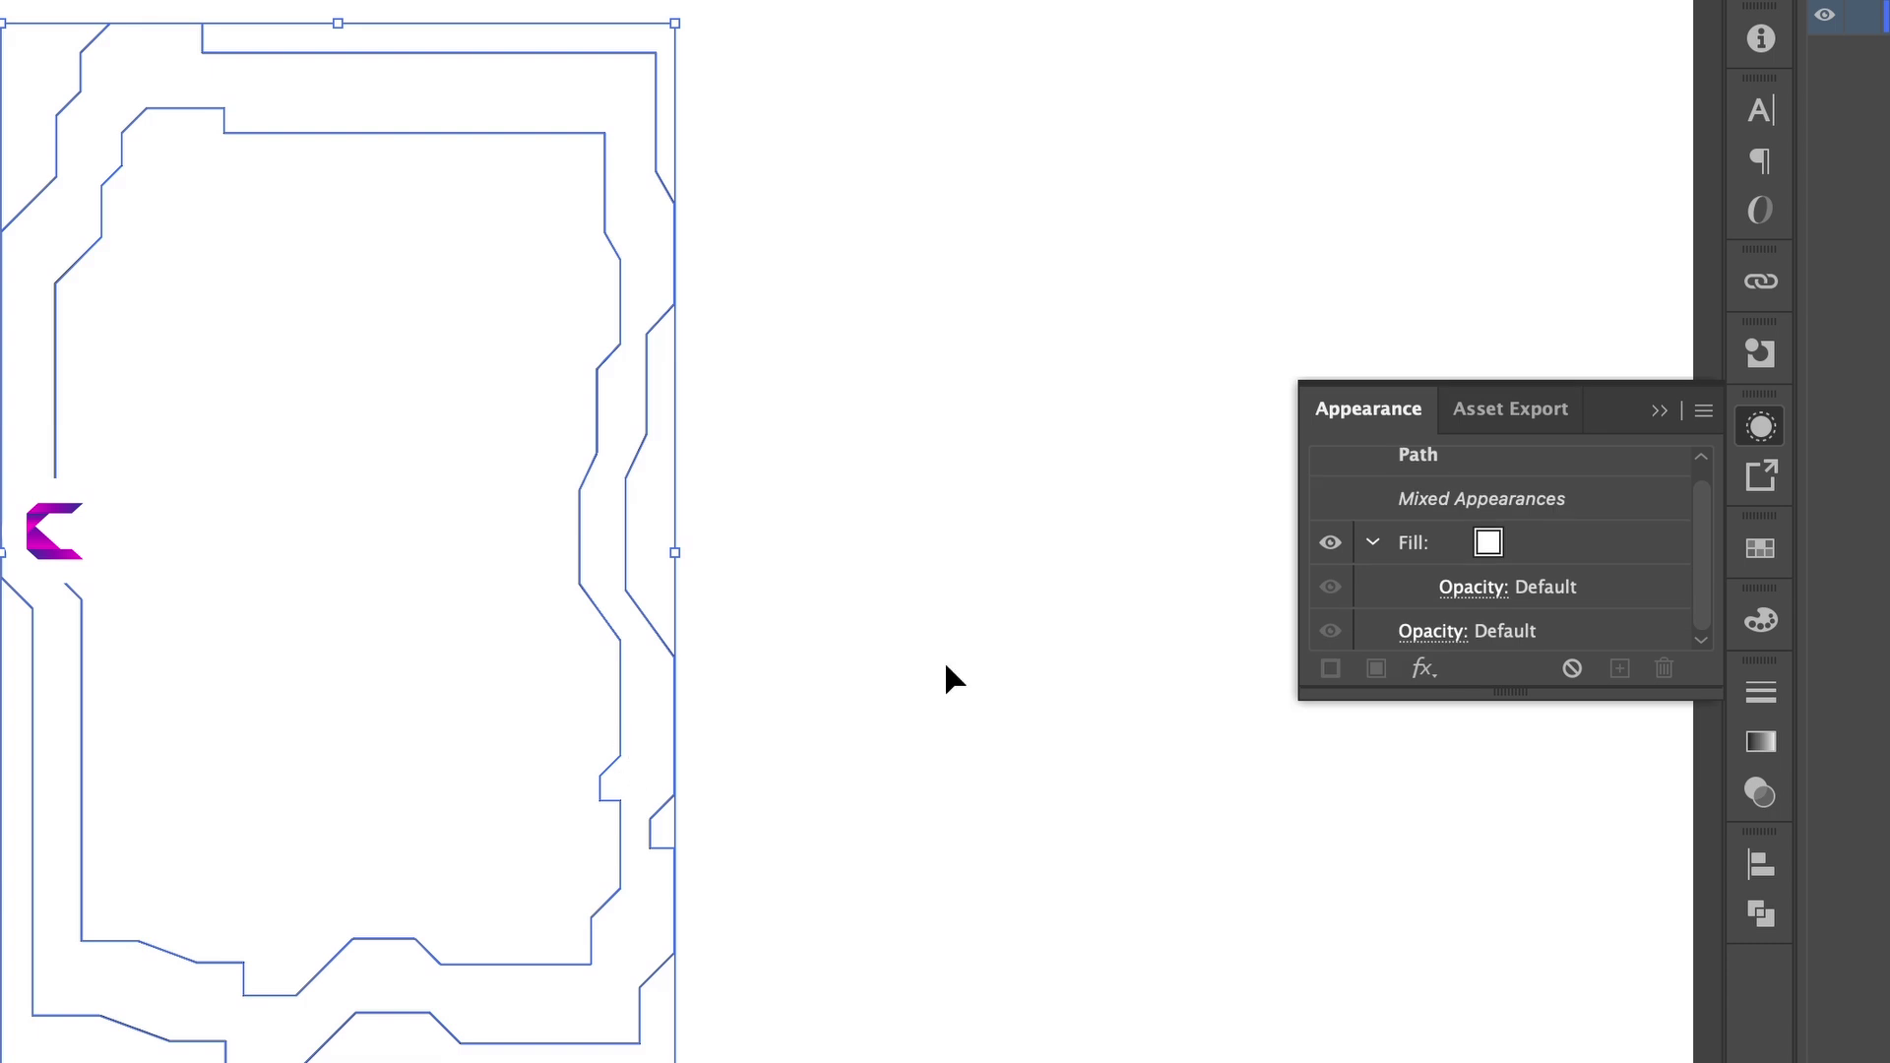
left_click(1758, 915)
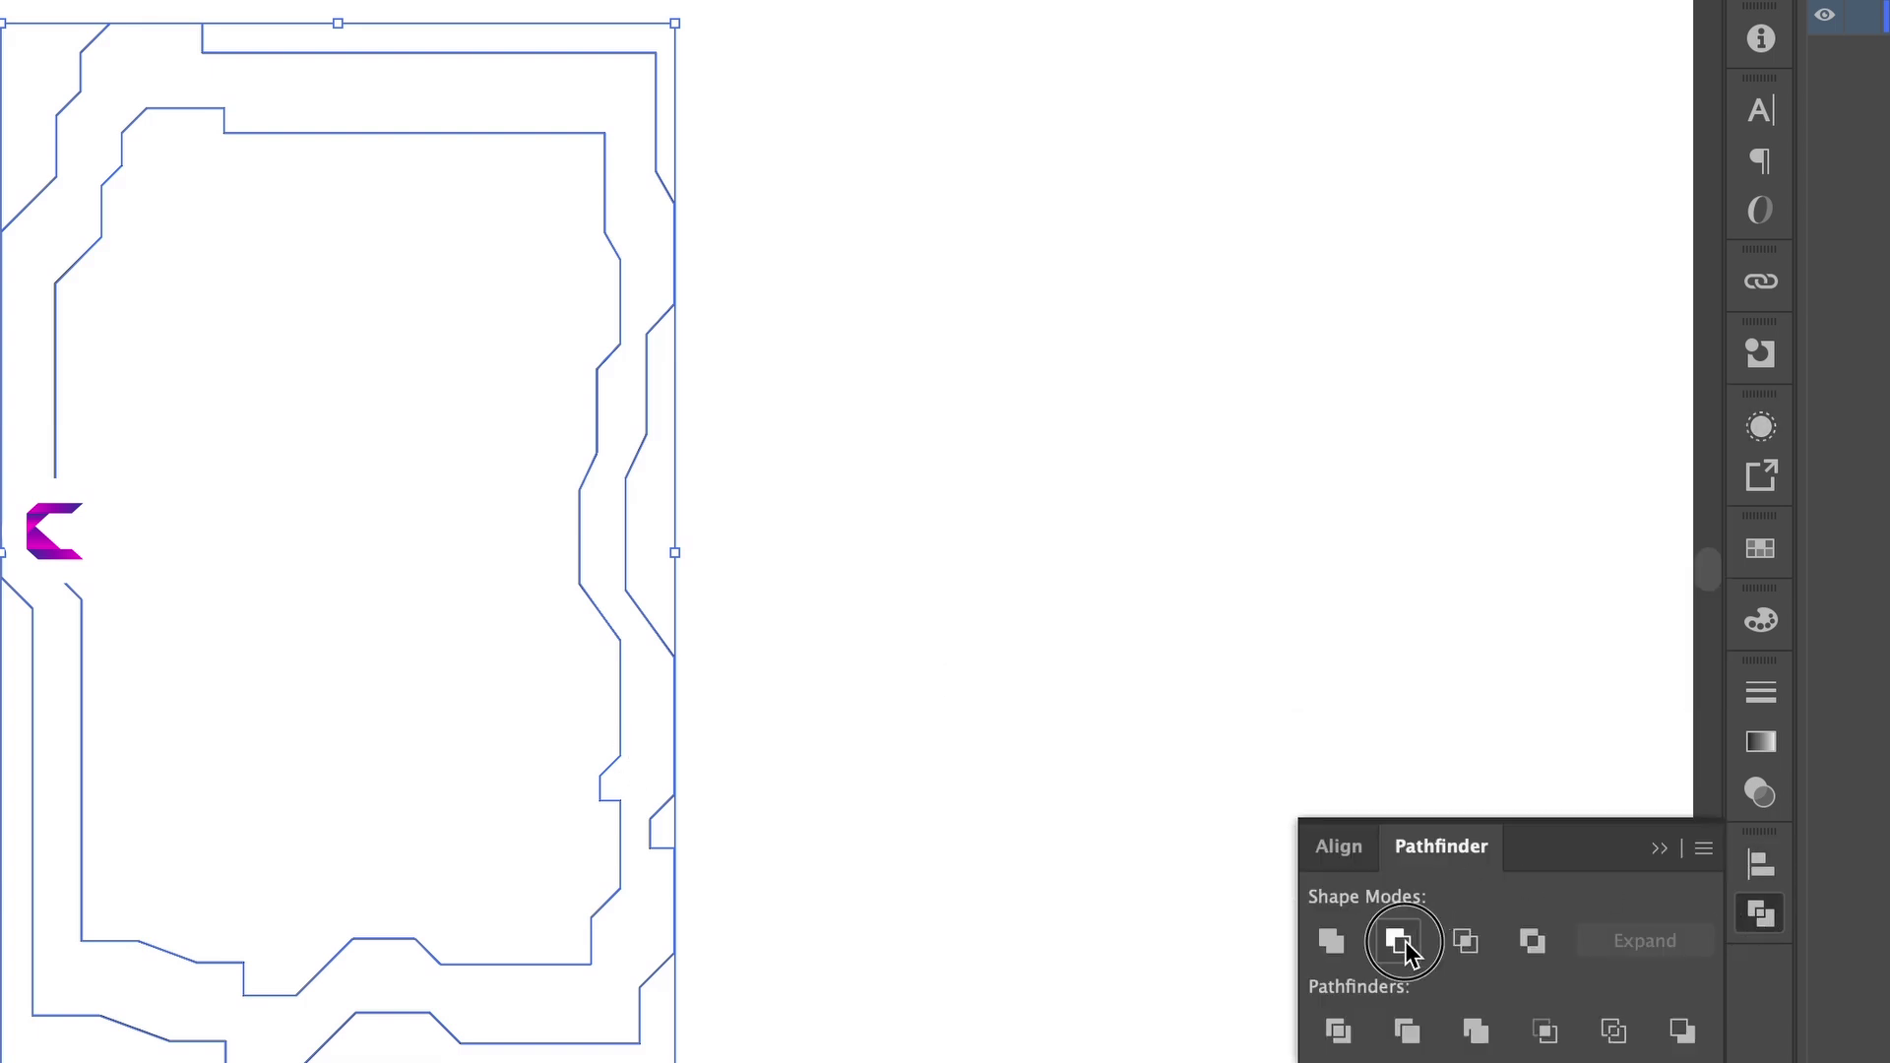
left_click(1401, 943)
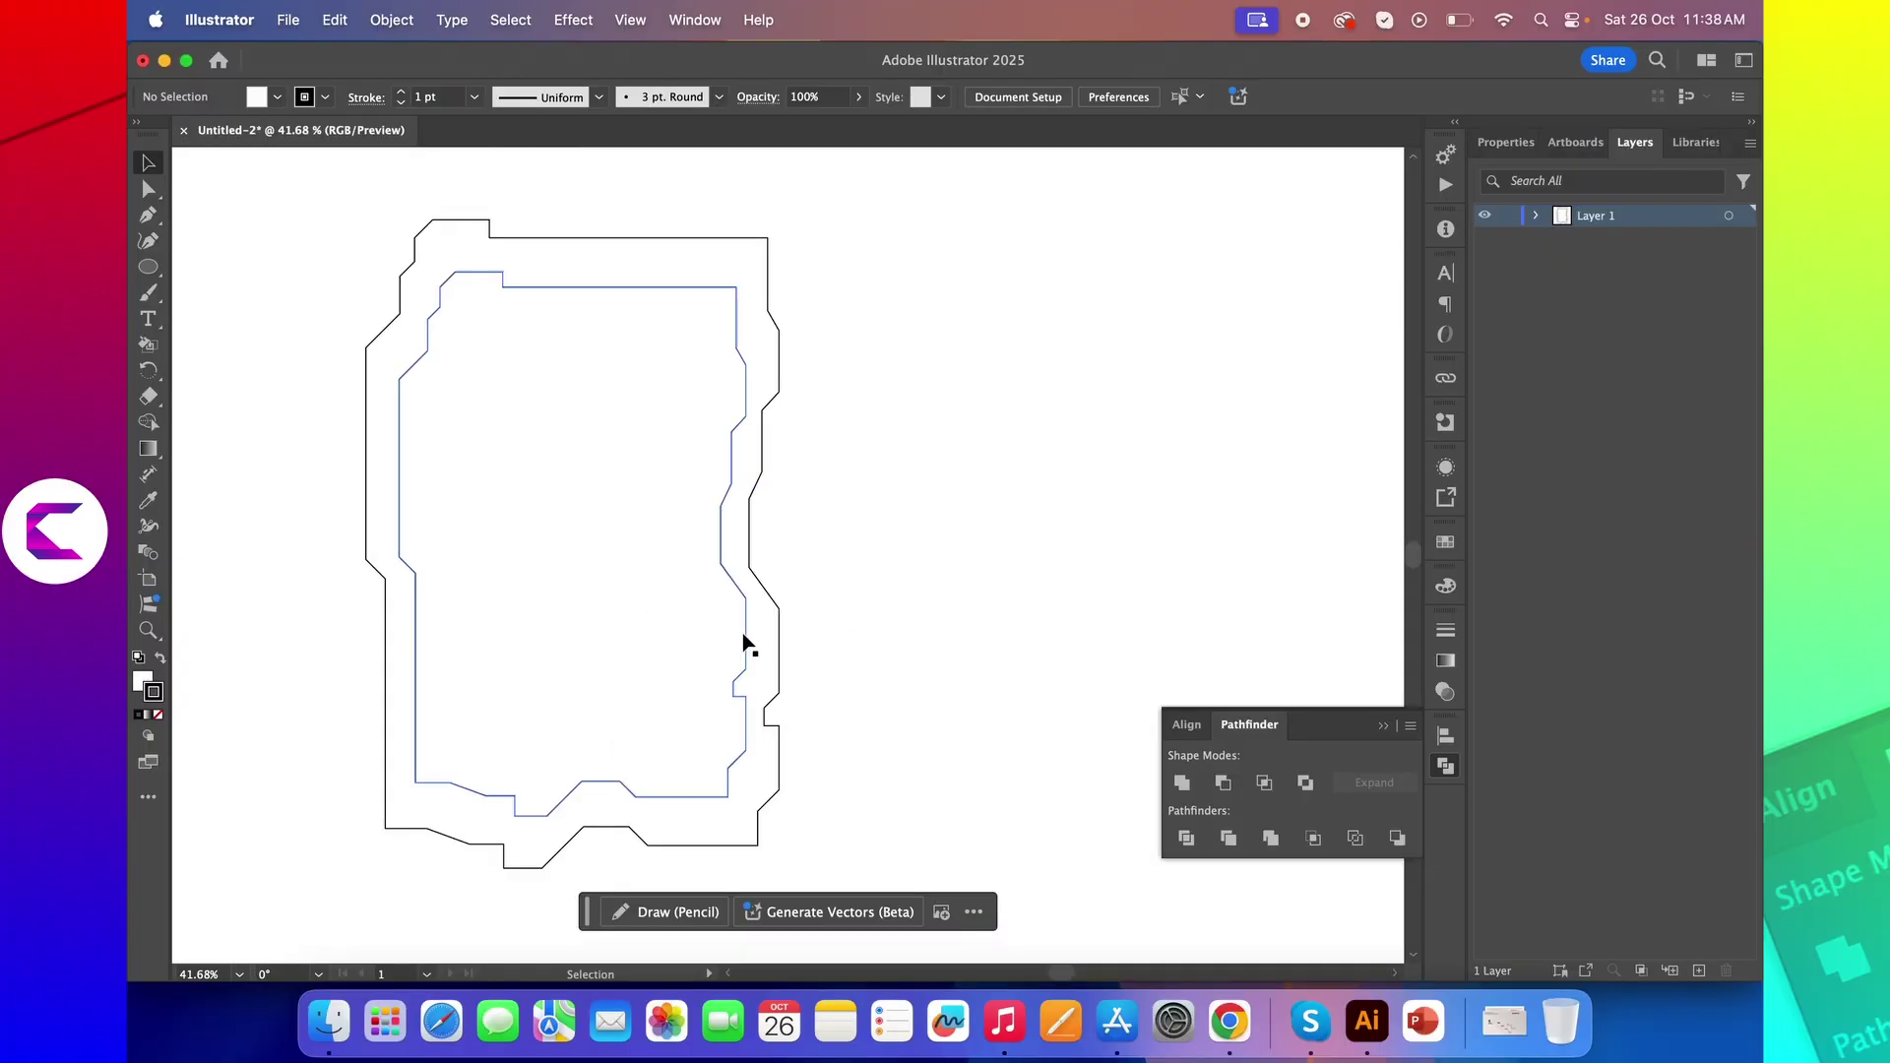
left_click(780, 639)
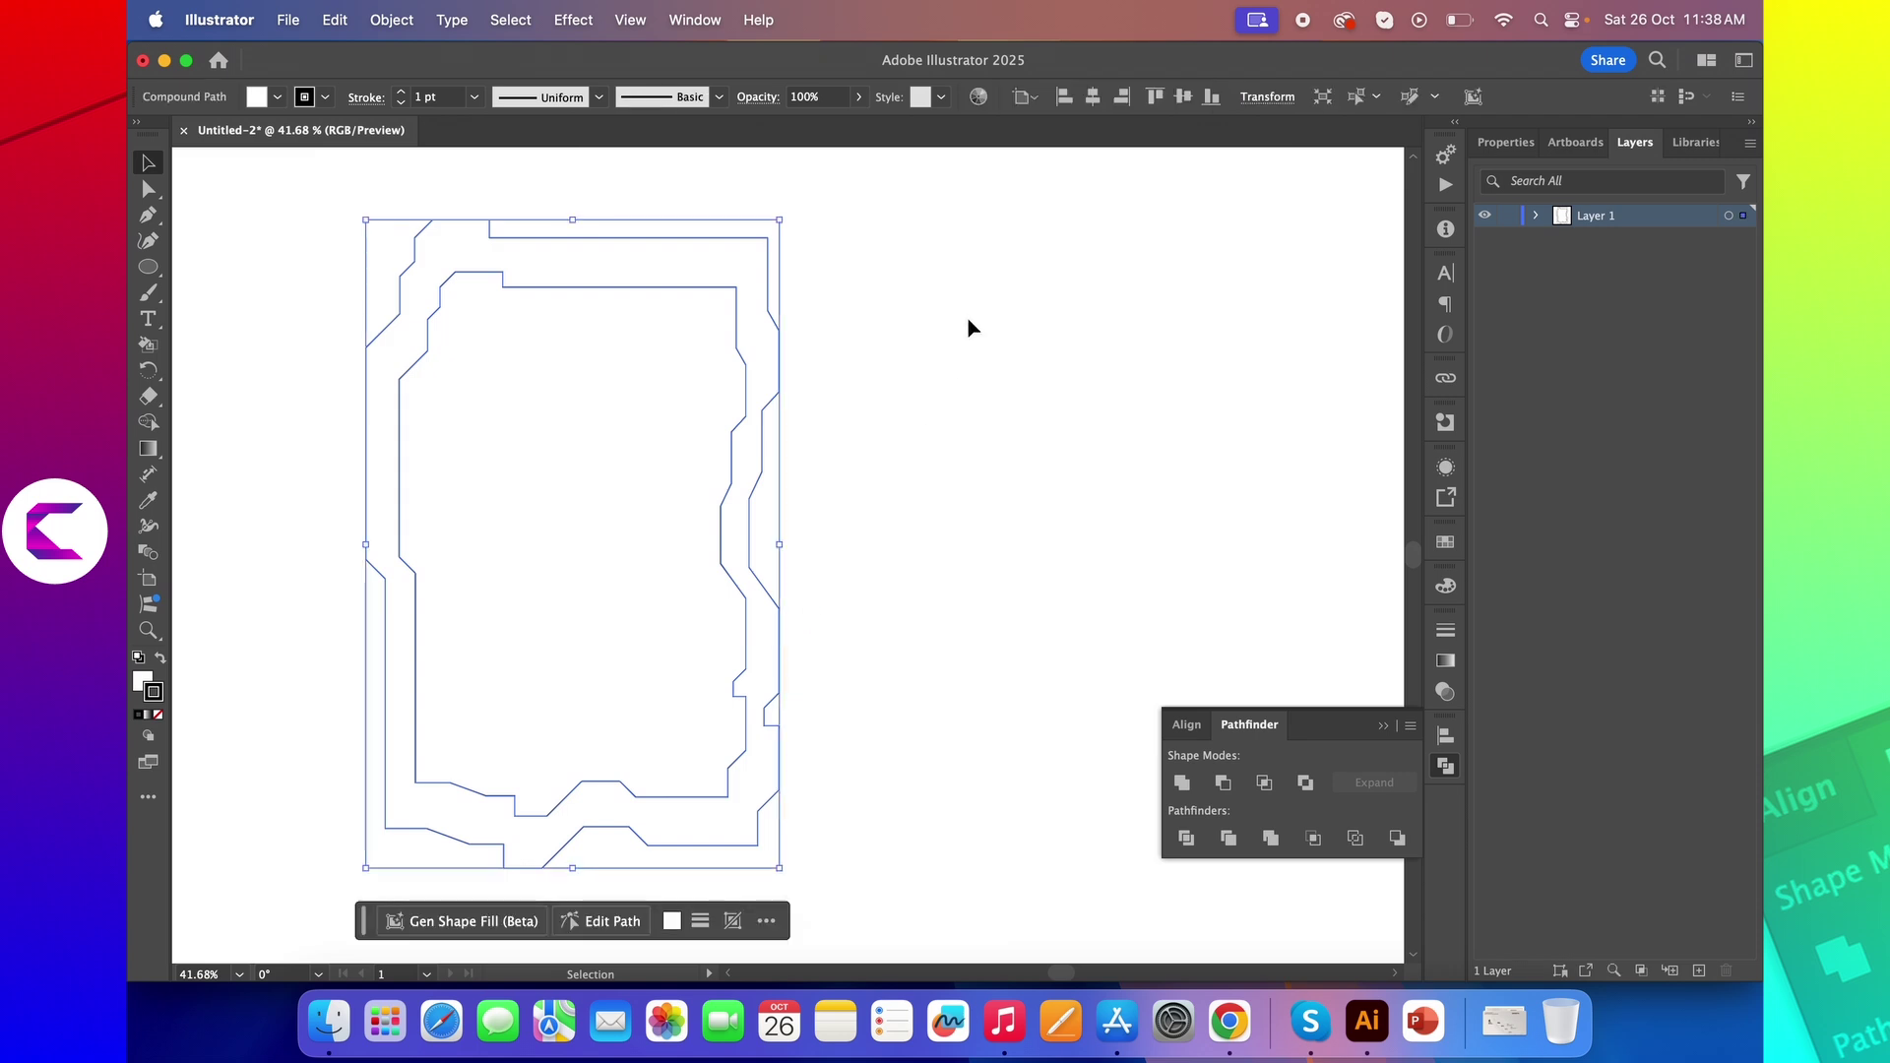
Step: Fill the hollow frame with a neon fluid design using Gen Shape Fill
left_click(461, 921)
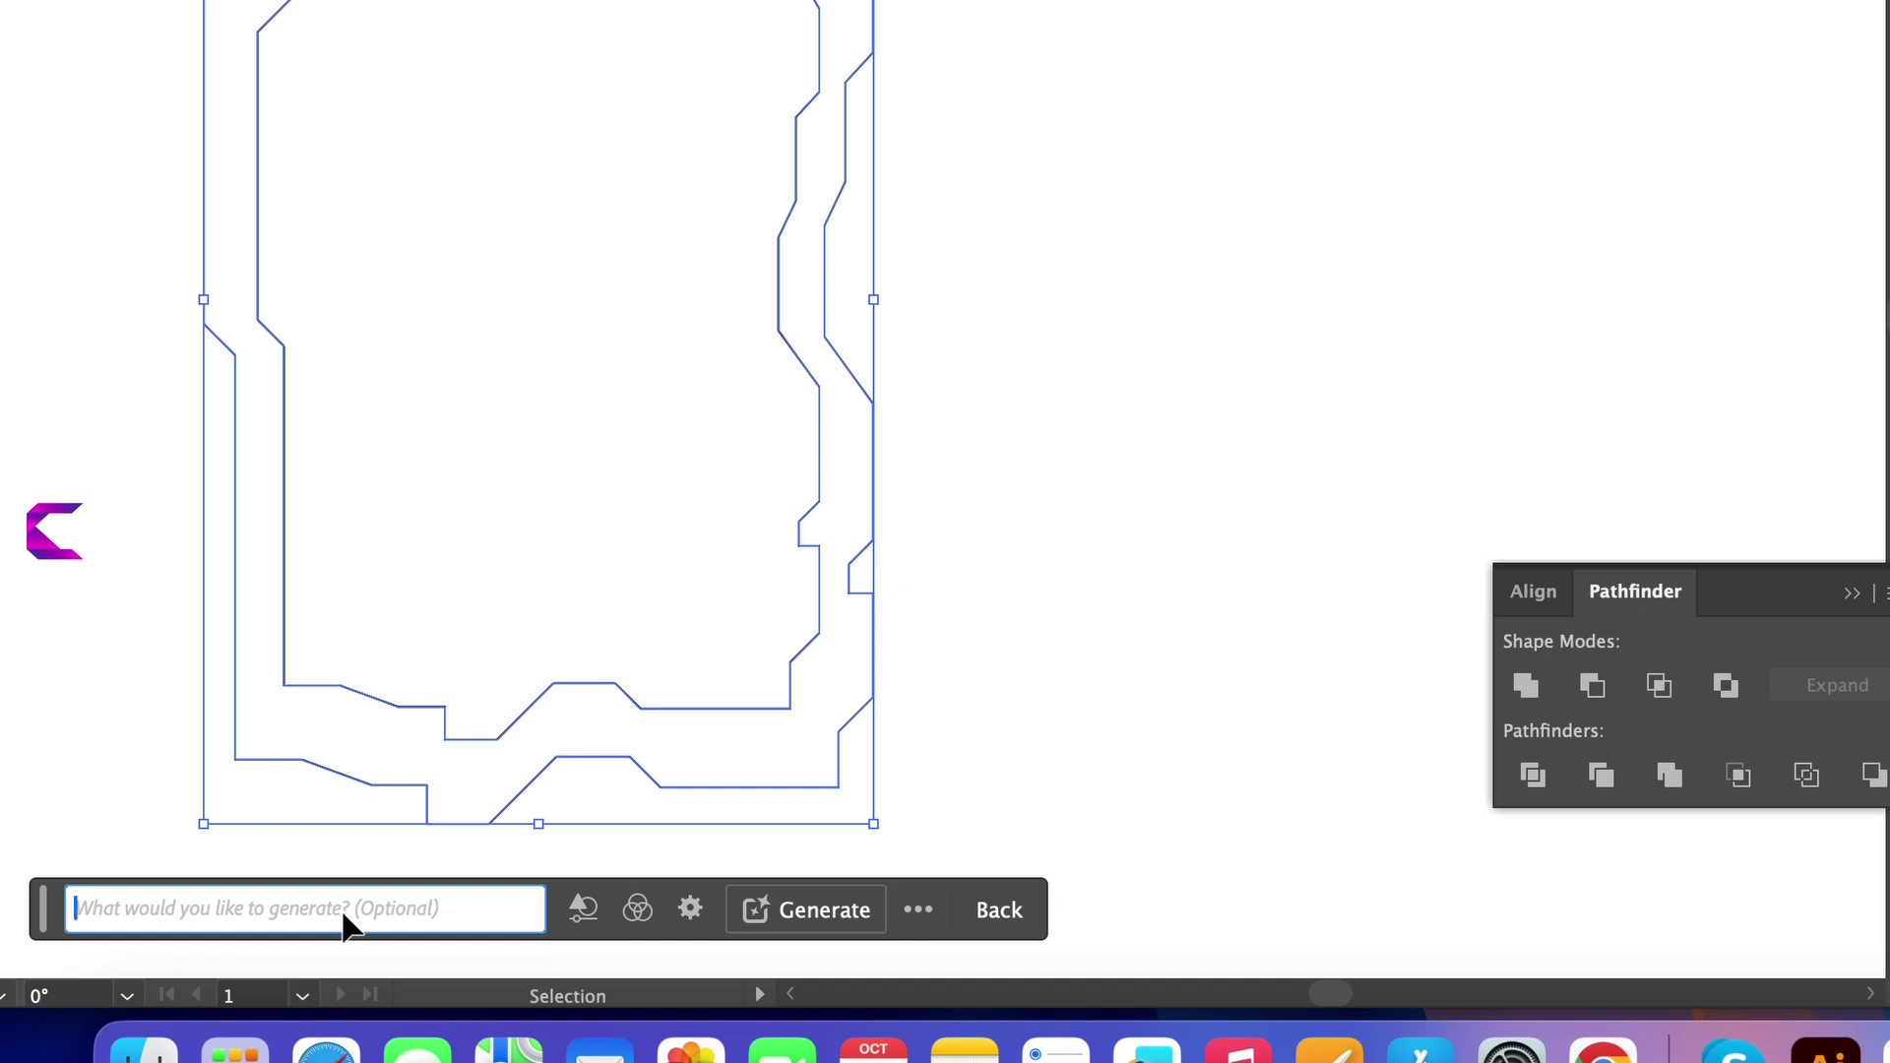
type("Fill sh")
key("BackSpace")
key("BackSpace")
key("BackSpace")
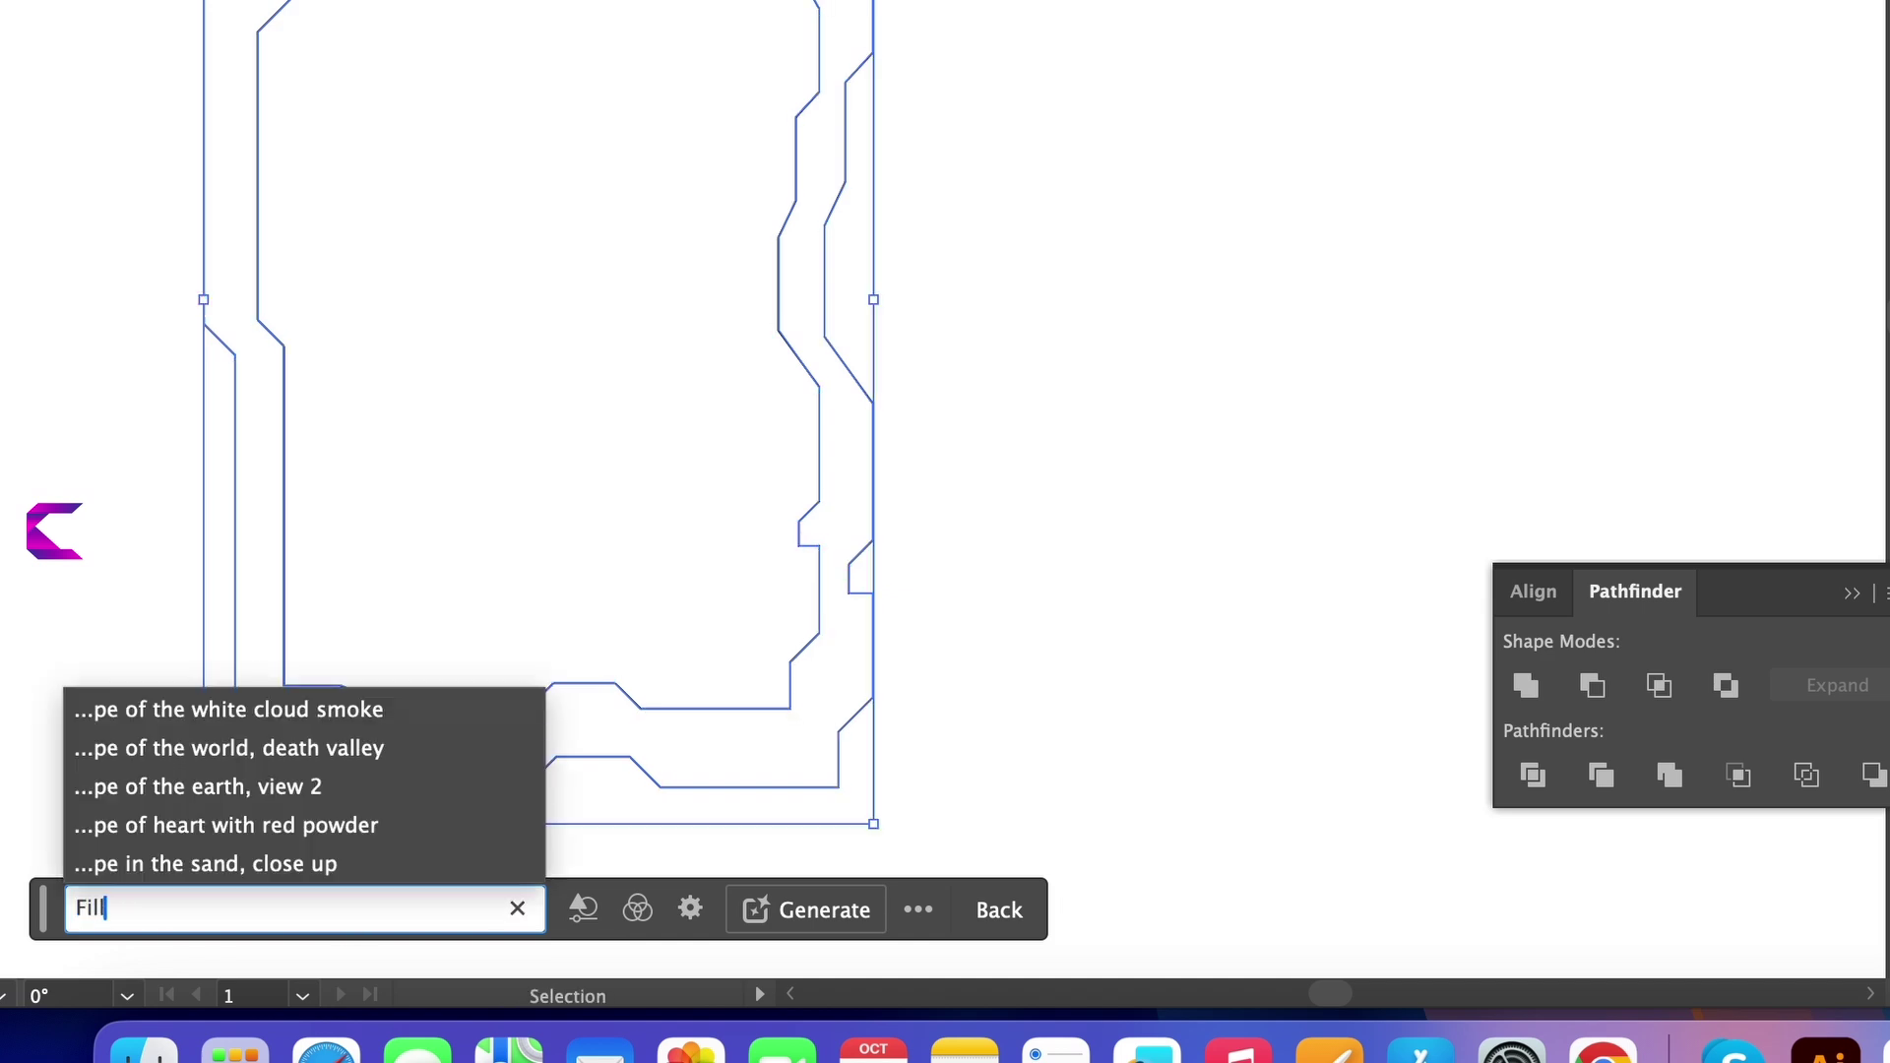
type("neon fluid")
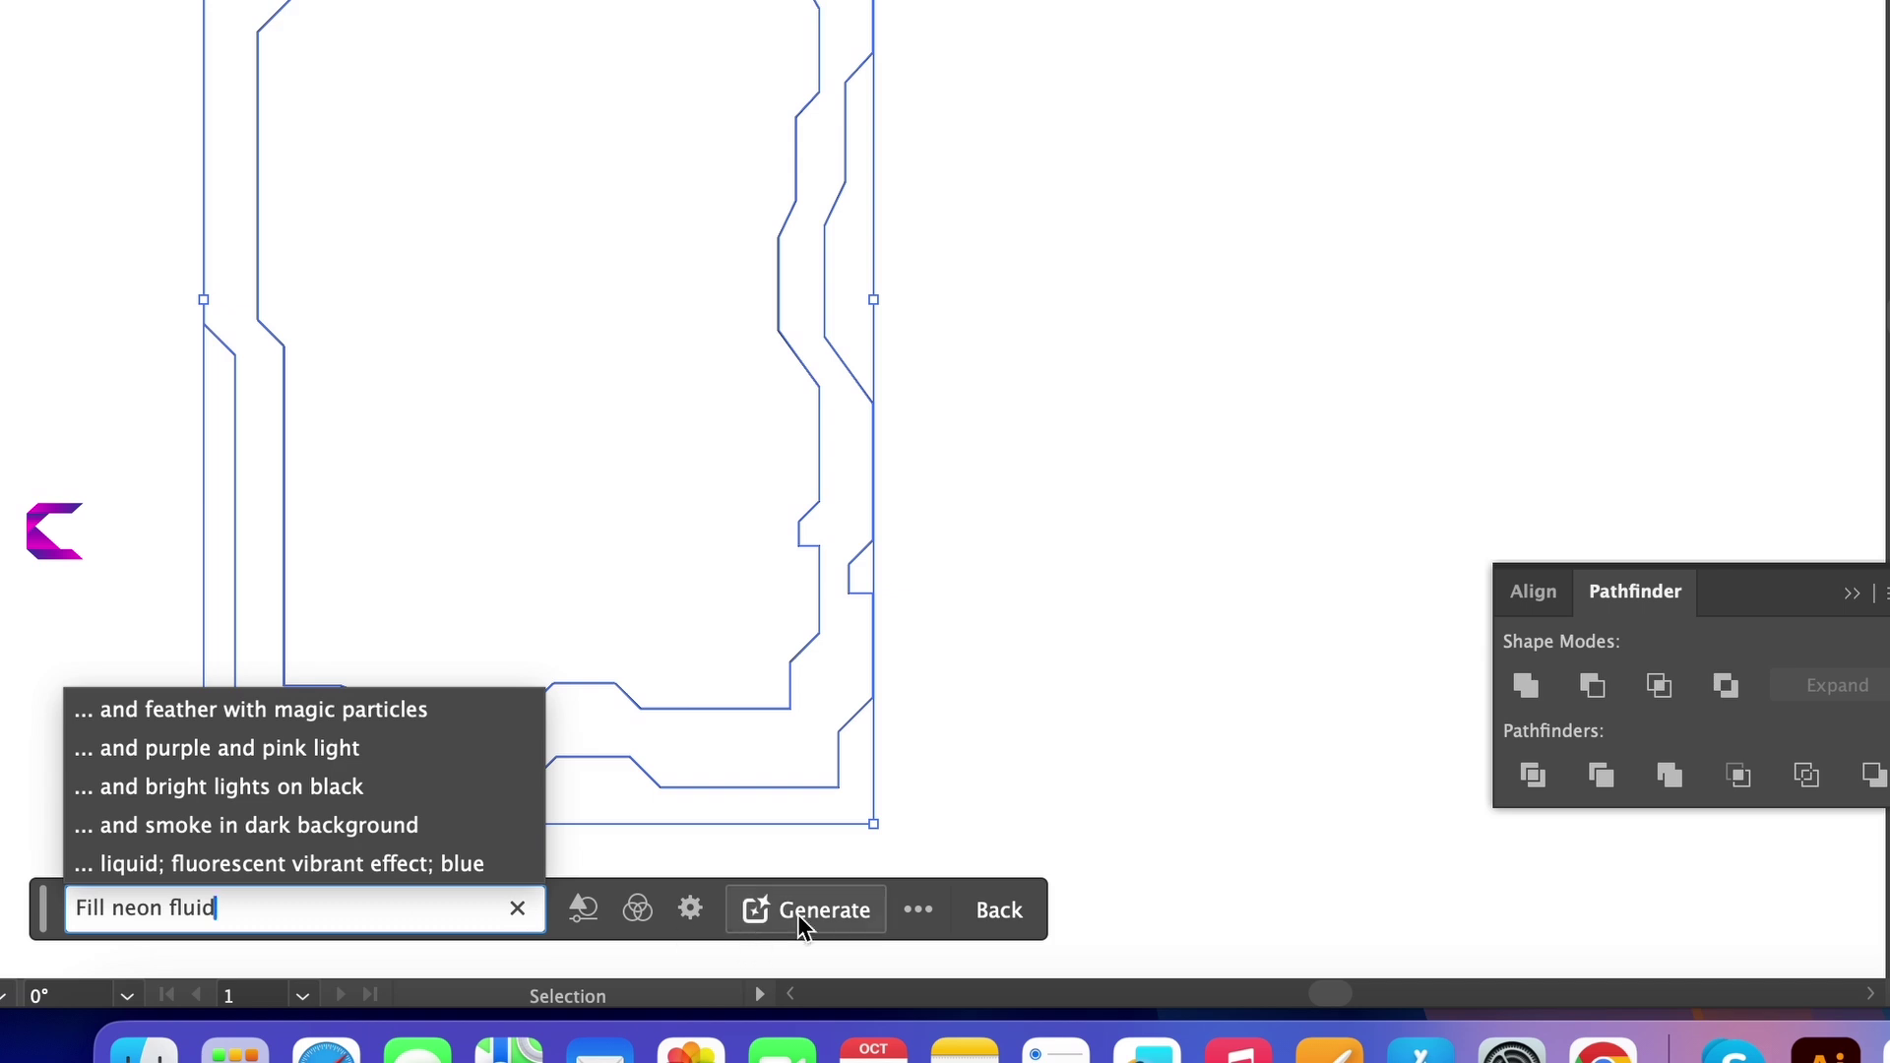
left_click(825, 910)
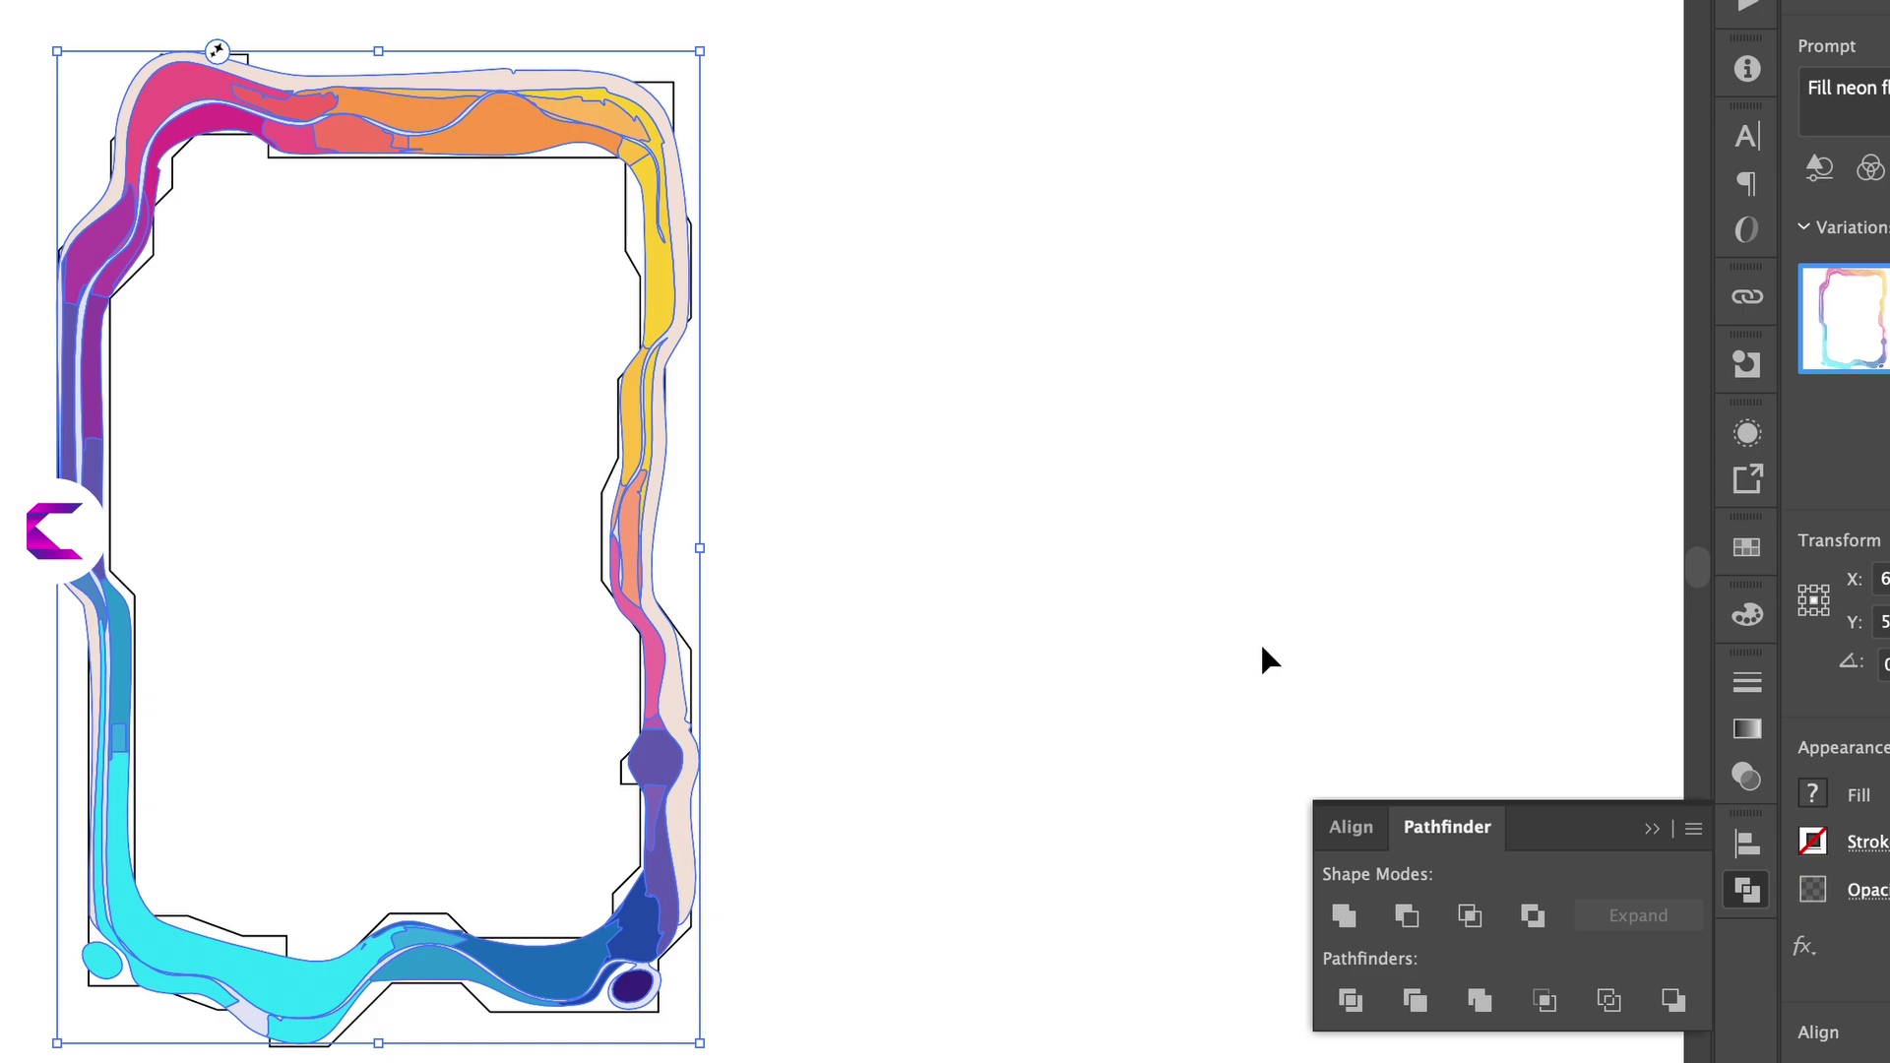
Step: Change the frame's base fill from white to a brightened dark blue
left_click(1076, 621)
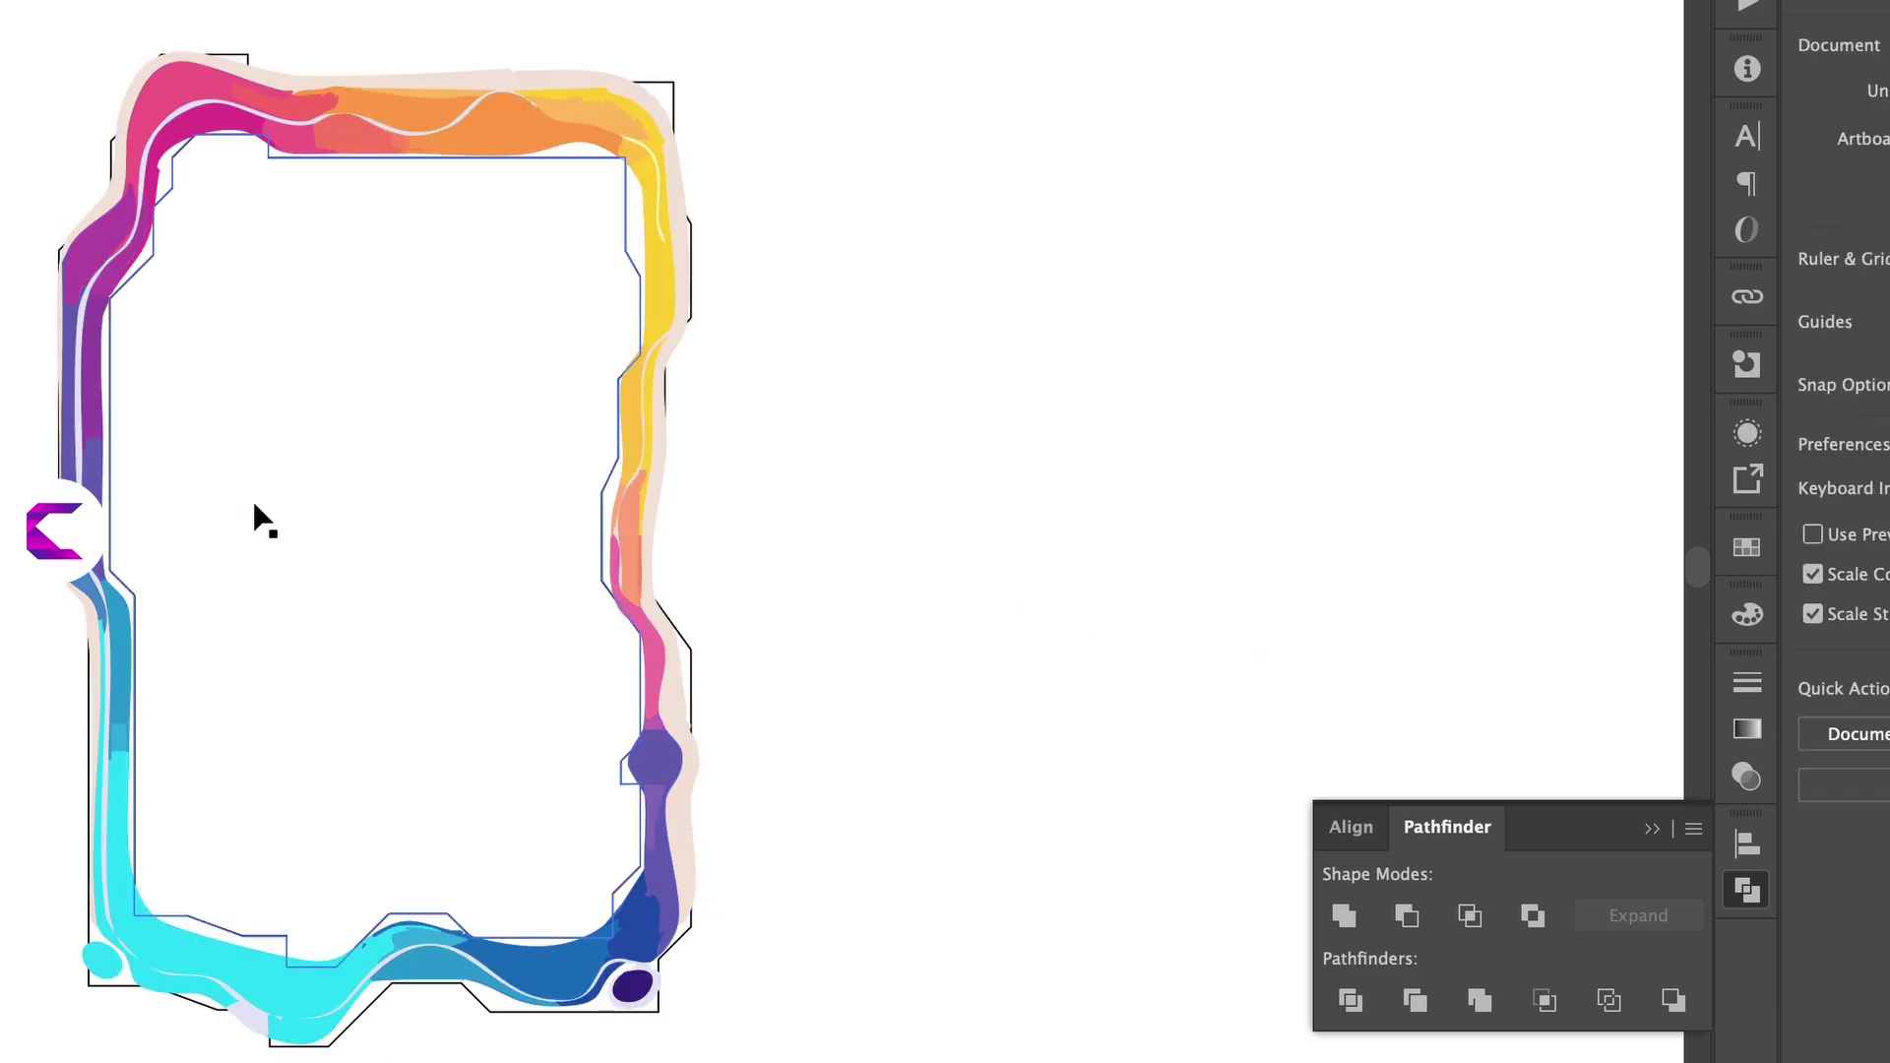
left_click(219, 344)
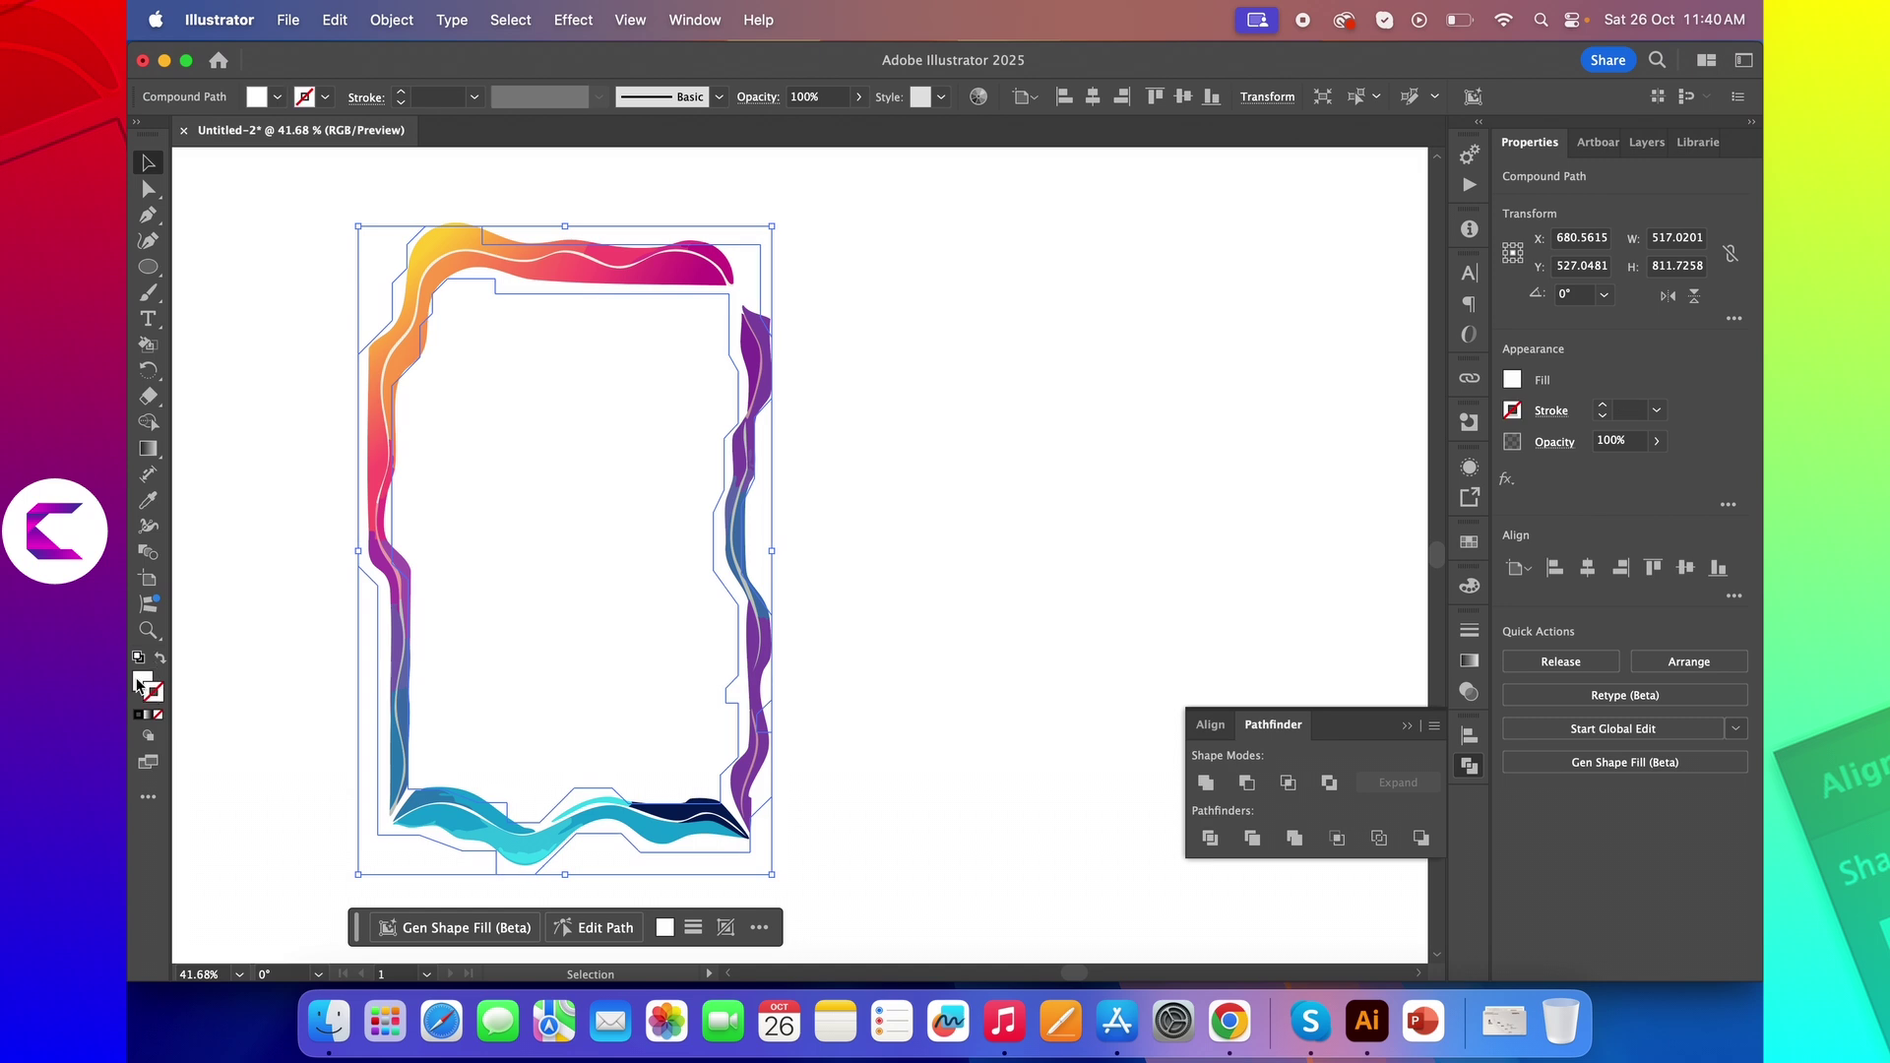
left_click(143, 685)
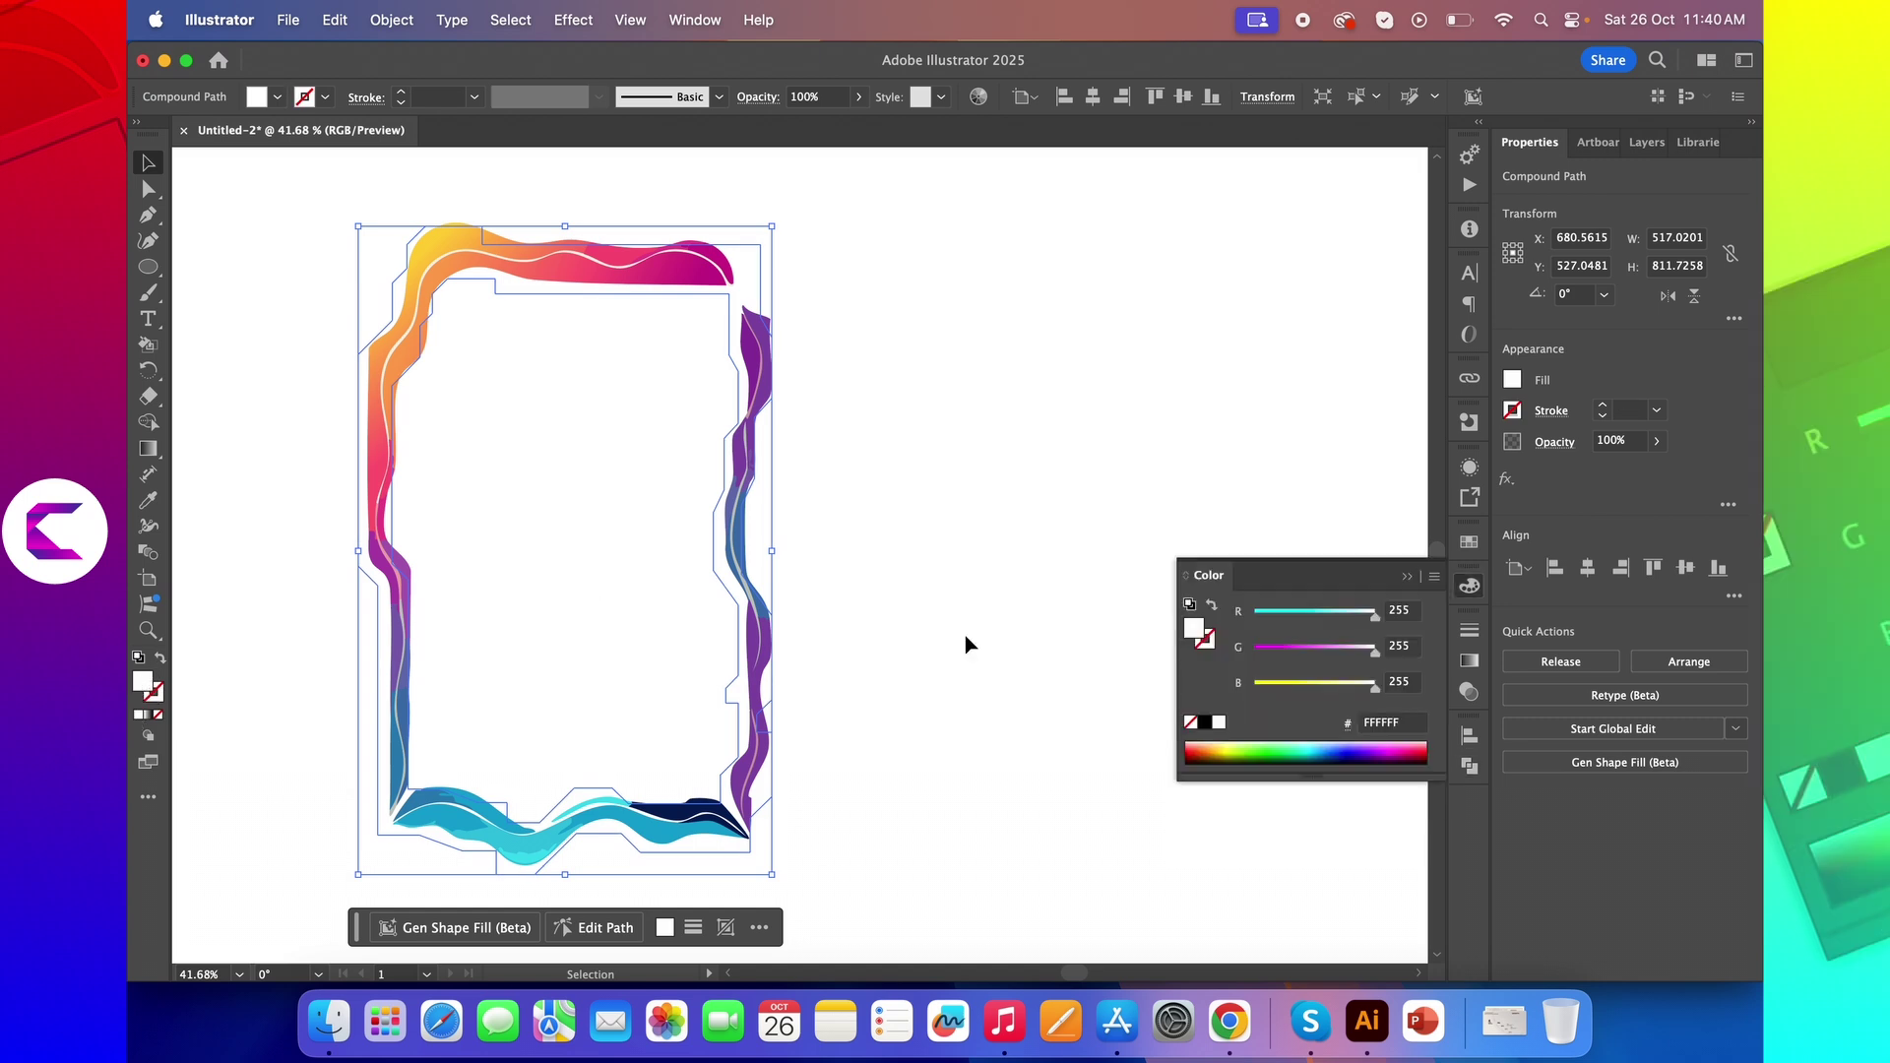
left_click(1359, 753)
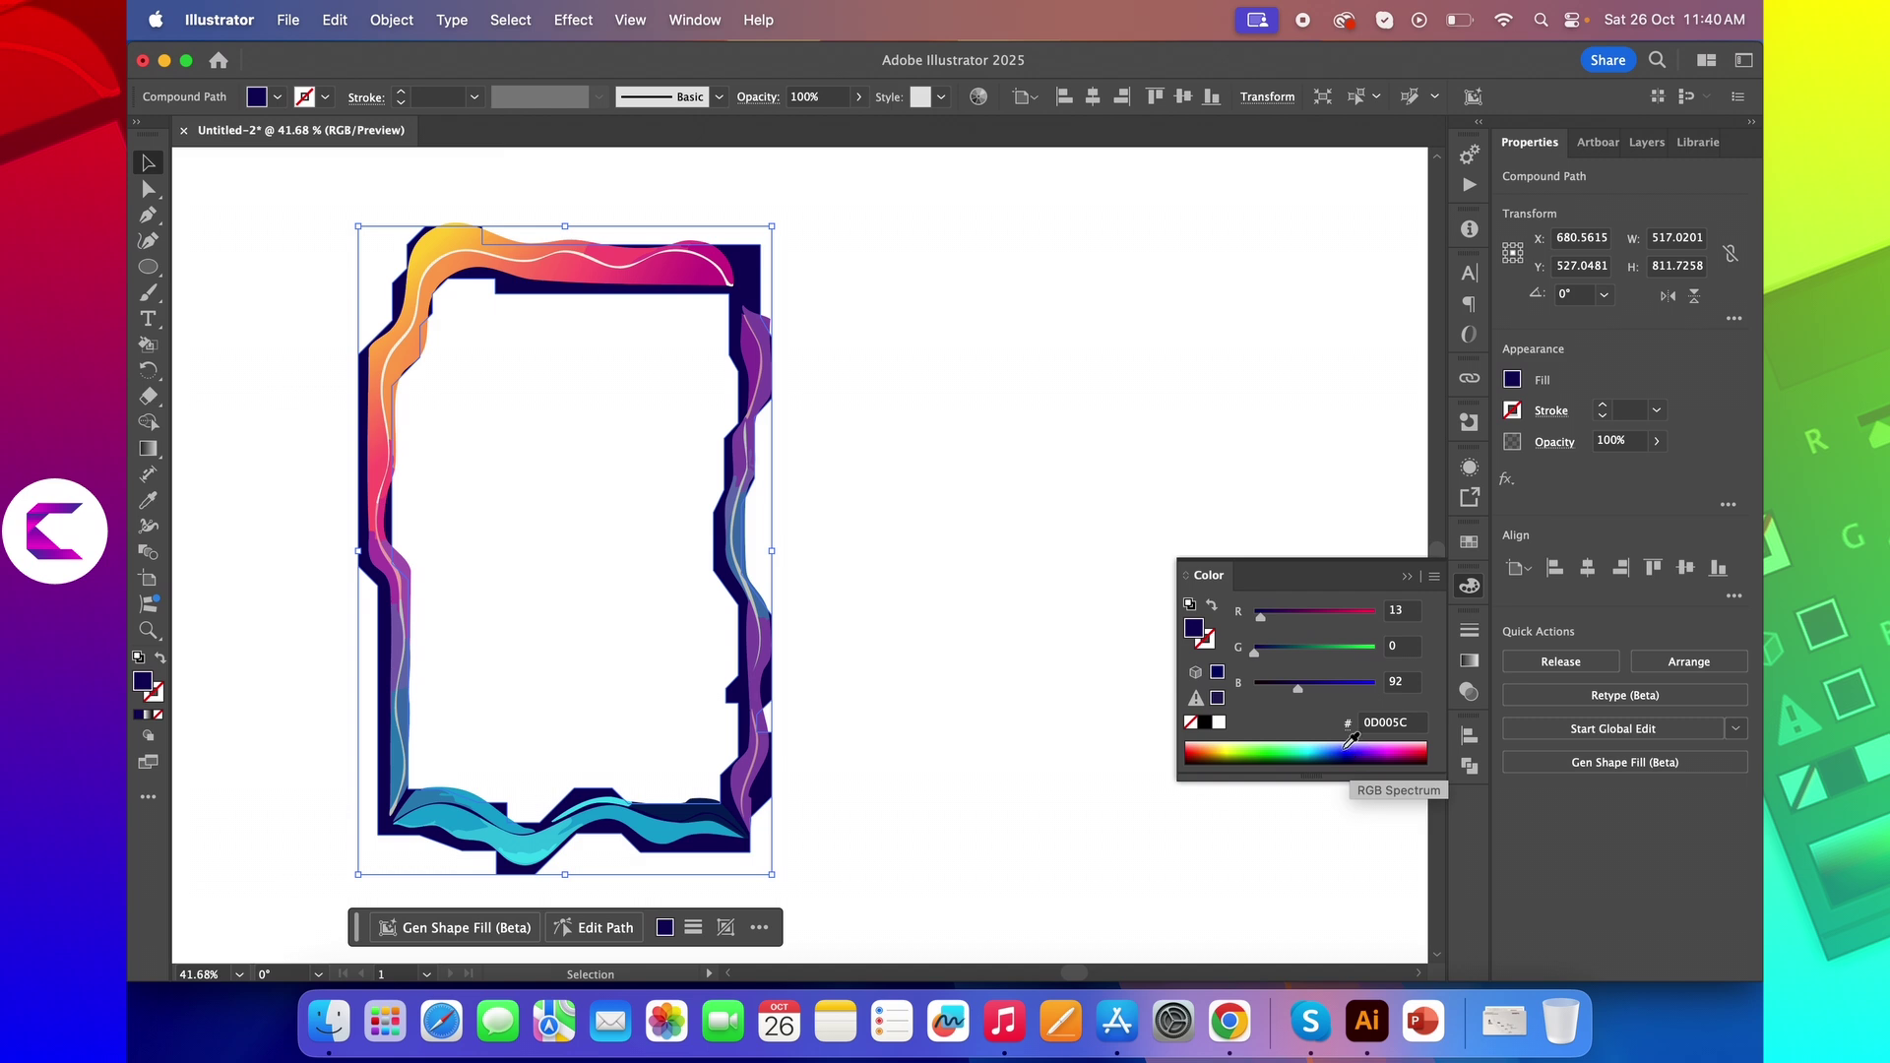
left_click_drag(1301, 688, 1330, 692)
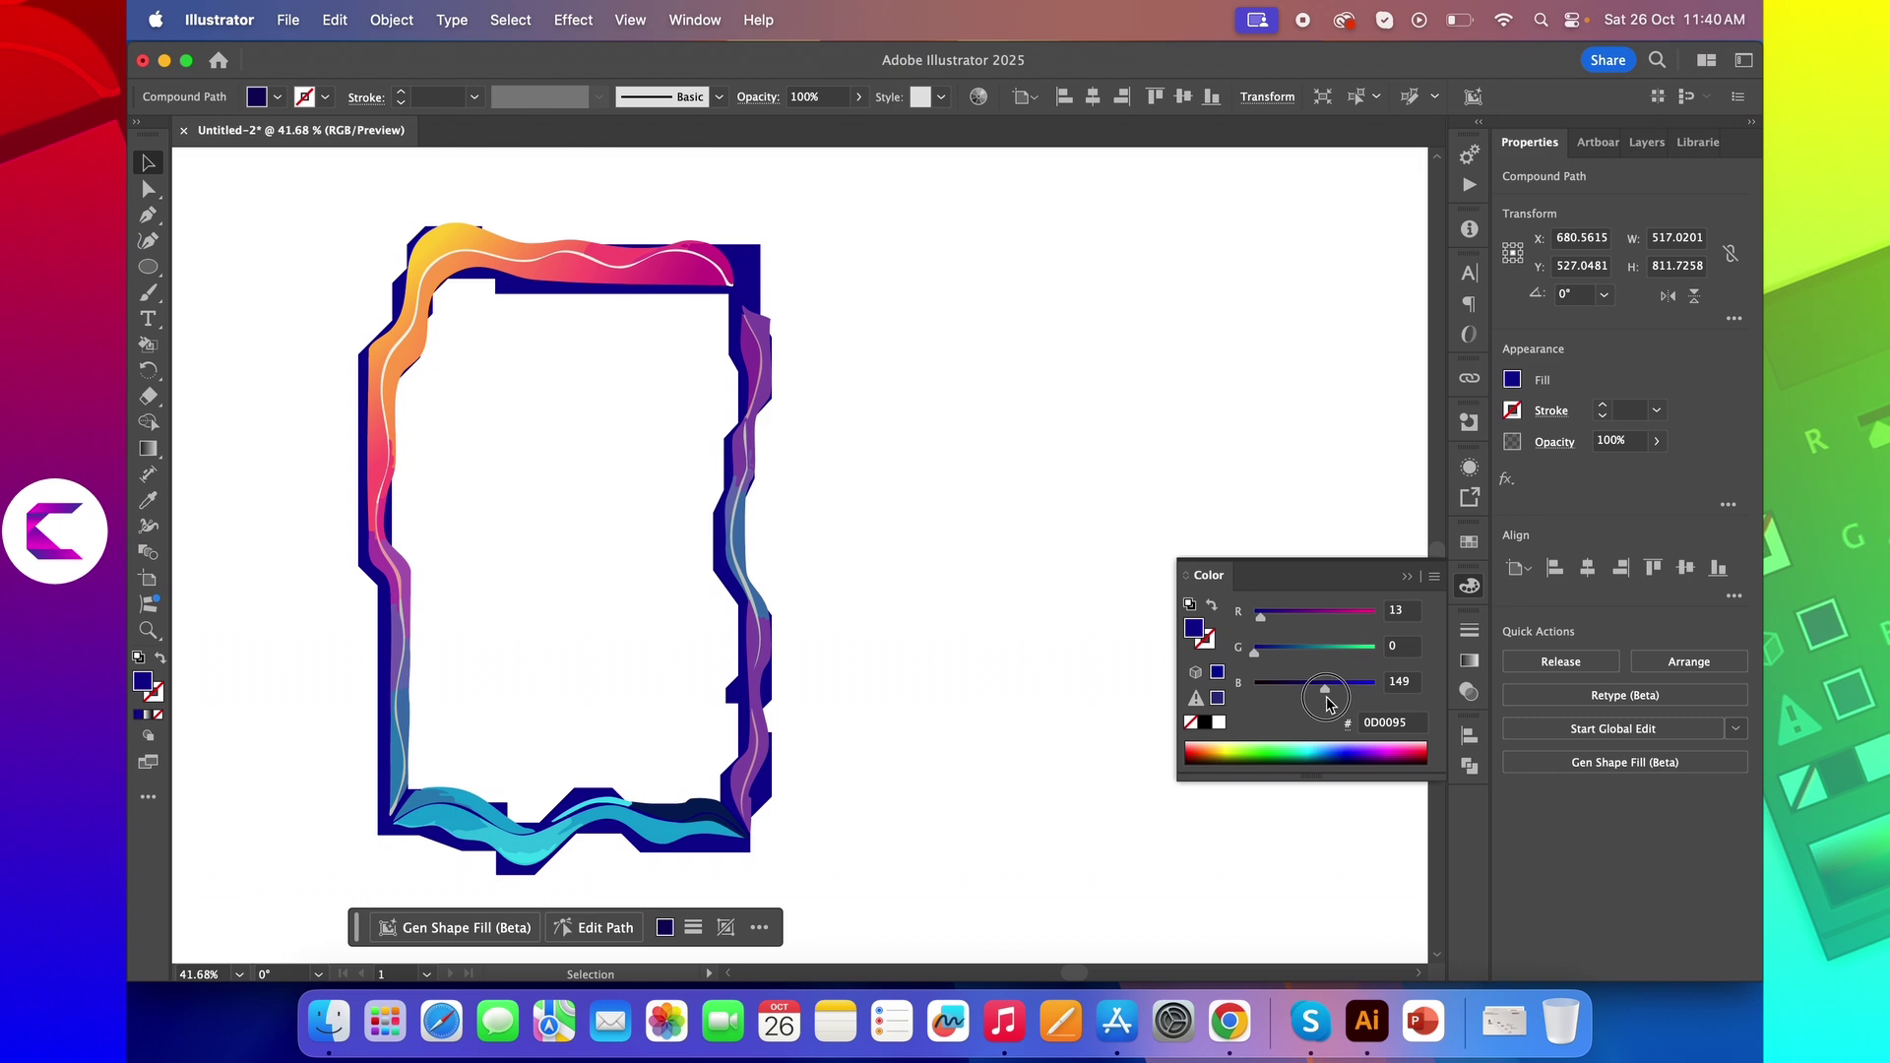
Step: Place four Pen-tool corners forming a long slanted quadrilateral right of the neon frame
left_click(1411, 580)
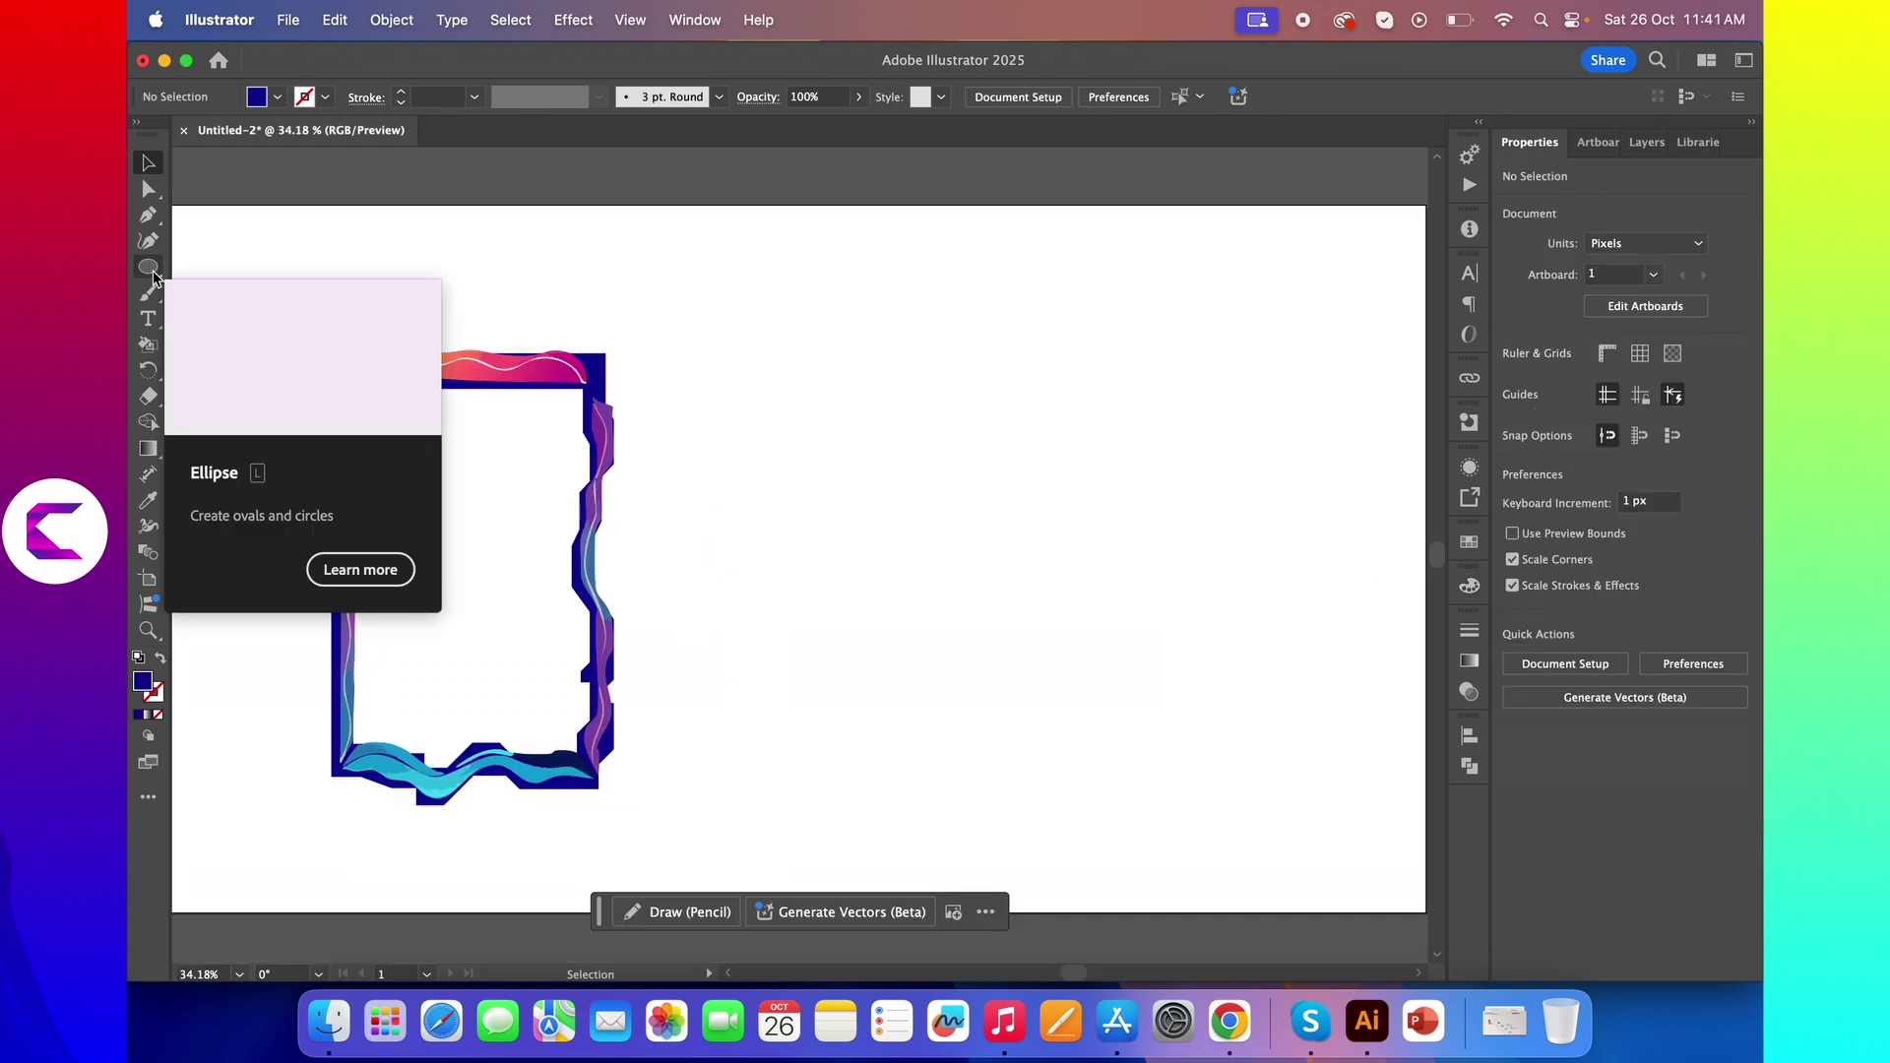
left_click(149, 215)
left_click(1053, 277)
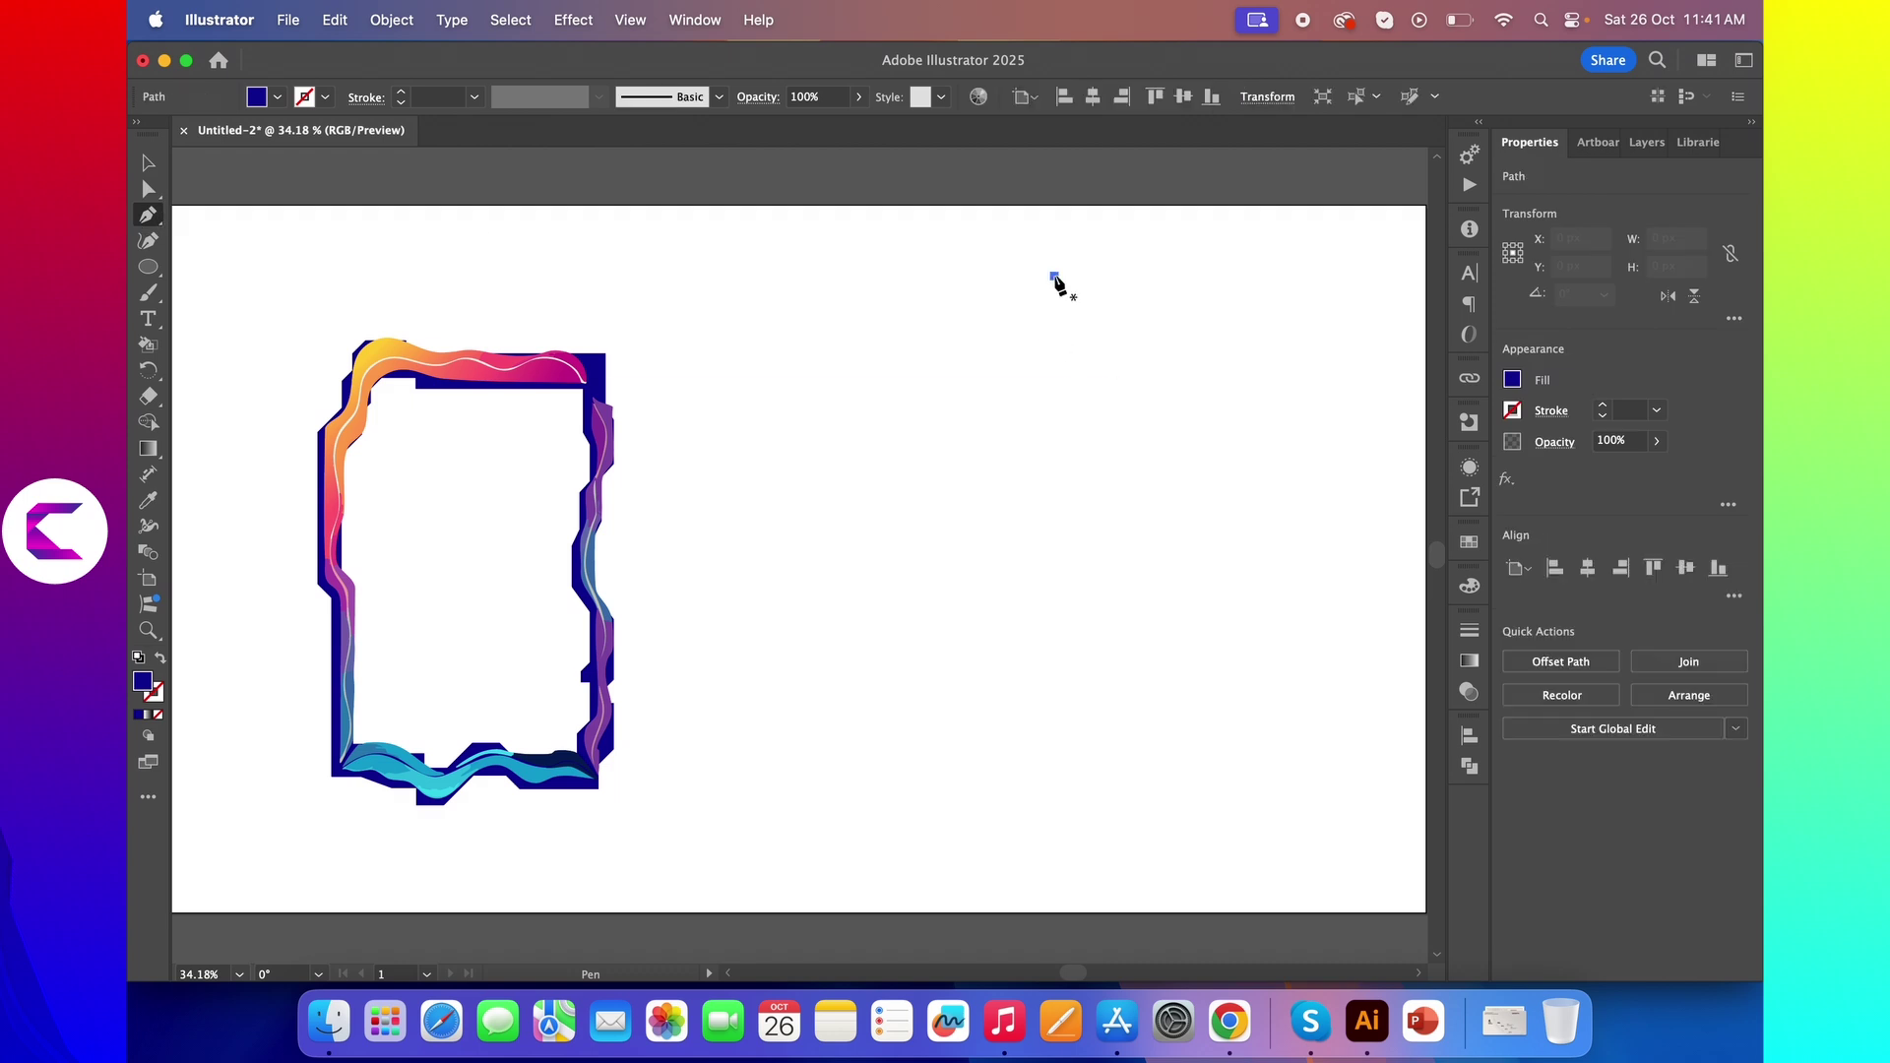
left_click(675, 661)
left_click(654, 793)
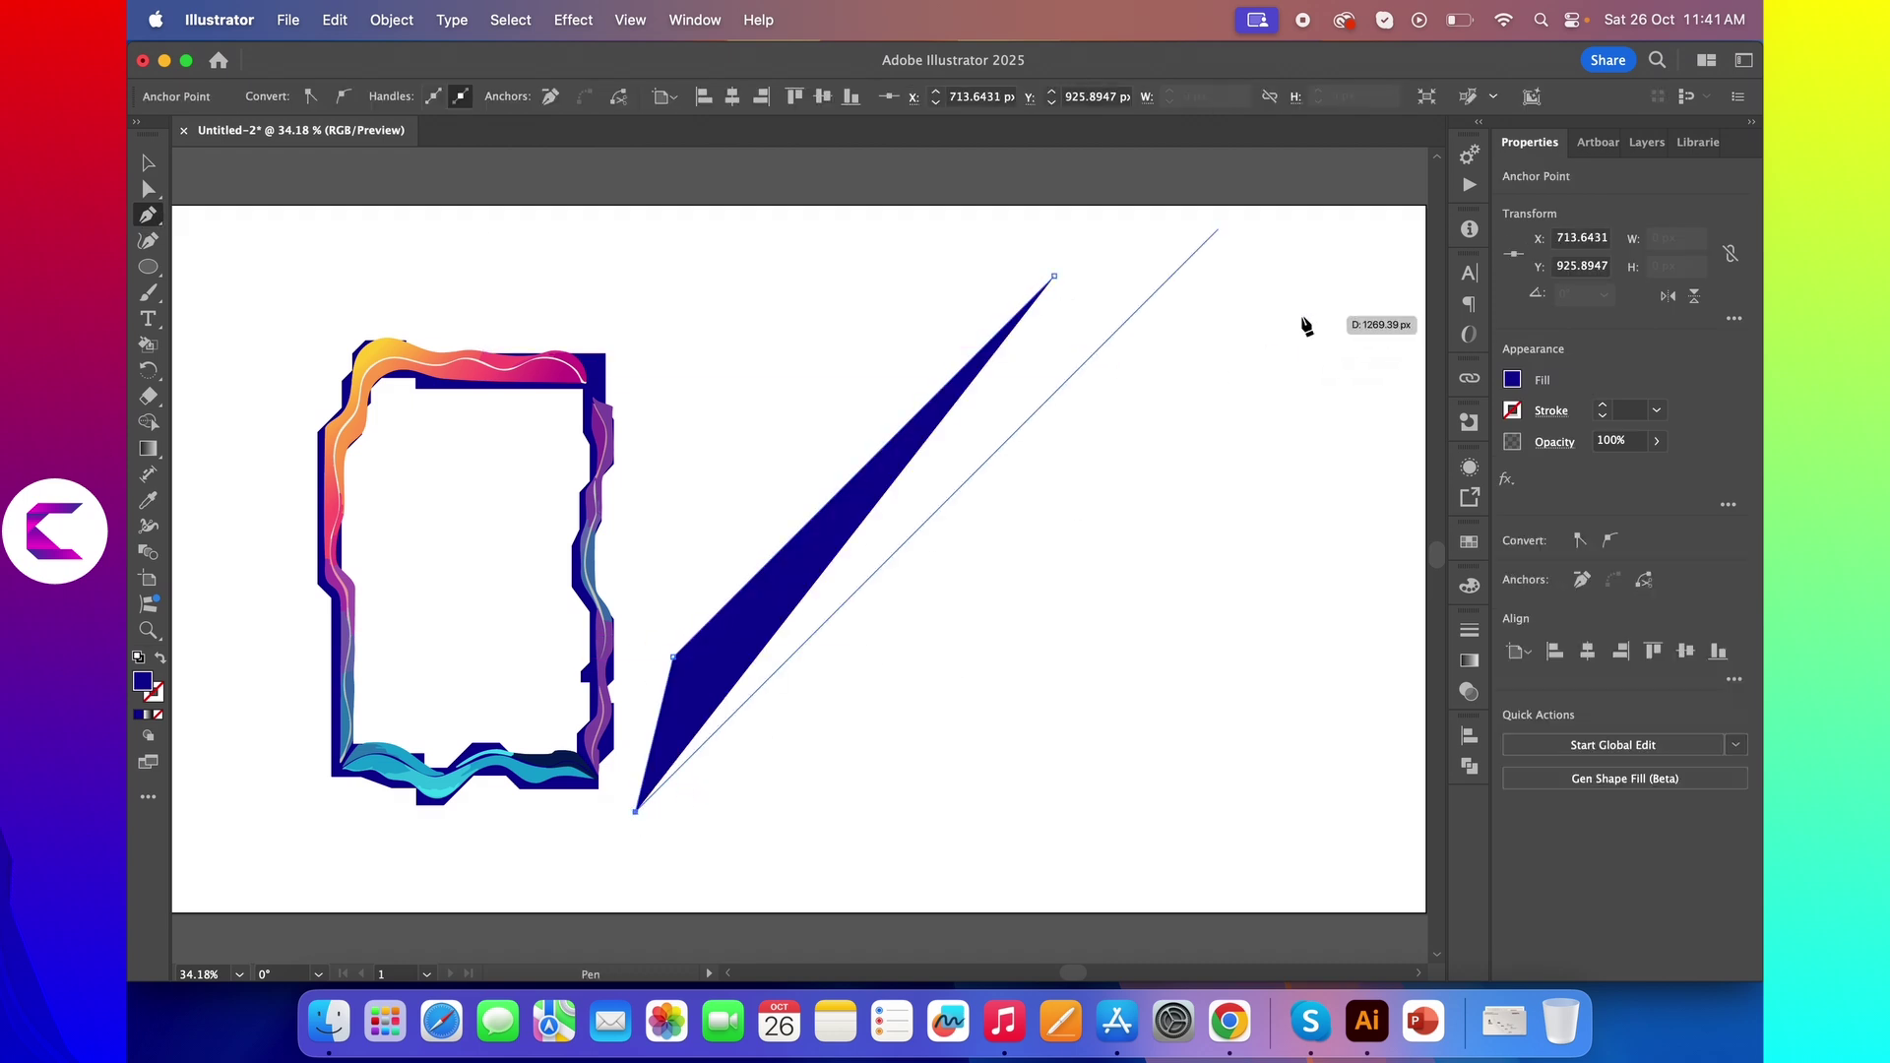
left_click(1218, 234)
Step: Close the slanted shape and Gen Shape Fill it with the prompt 'fill dark neon fluid'
left_click(1054, 278)
left_click(148, 164)
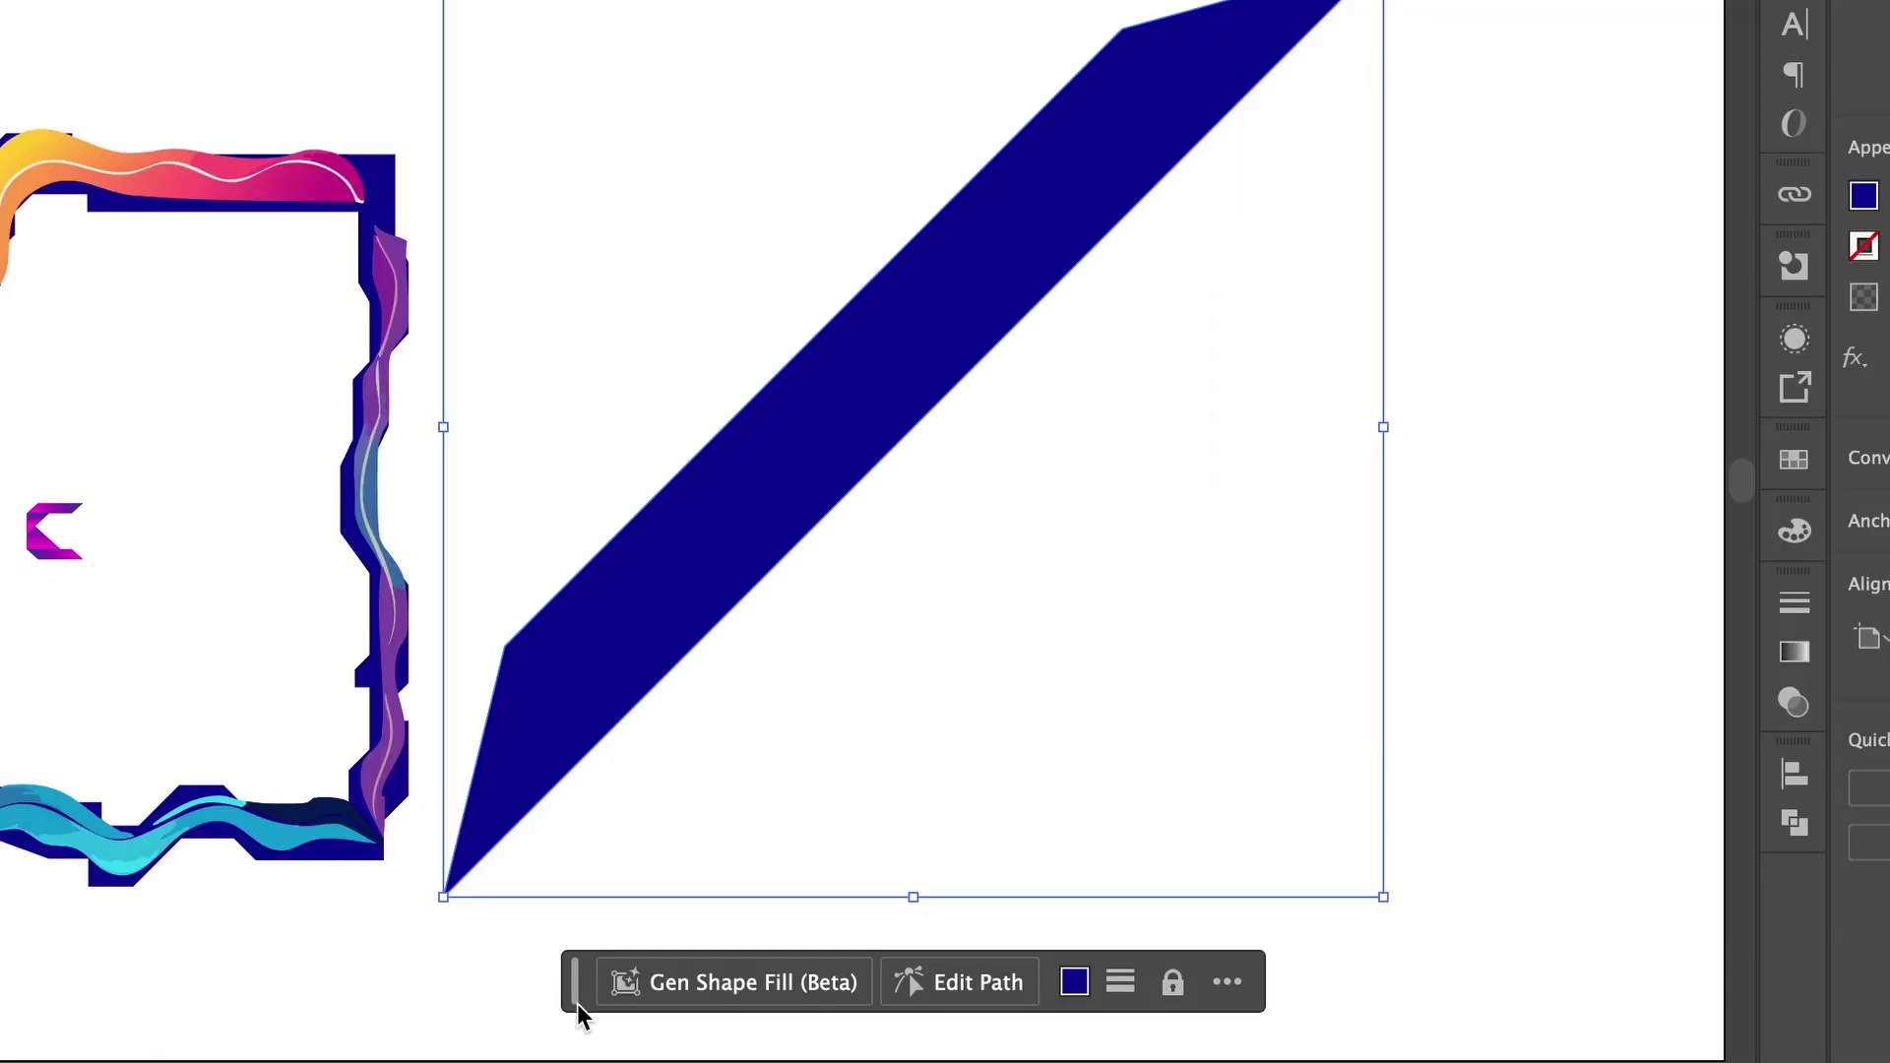
left_click(582, 985)
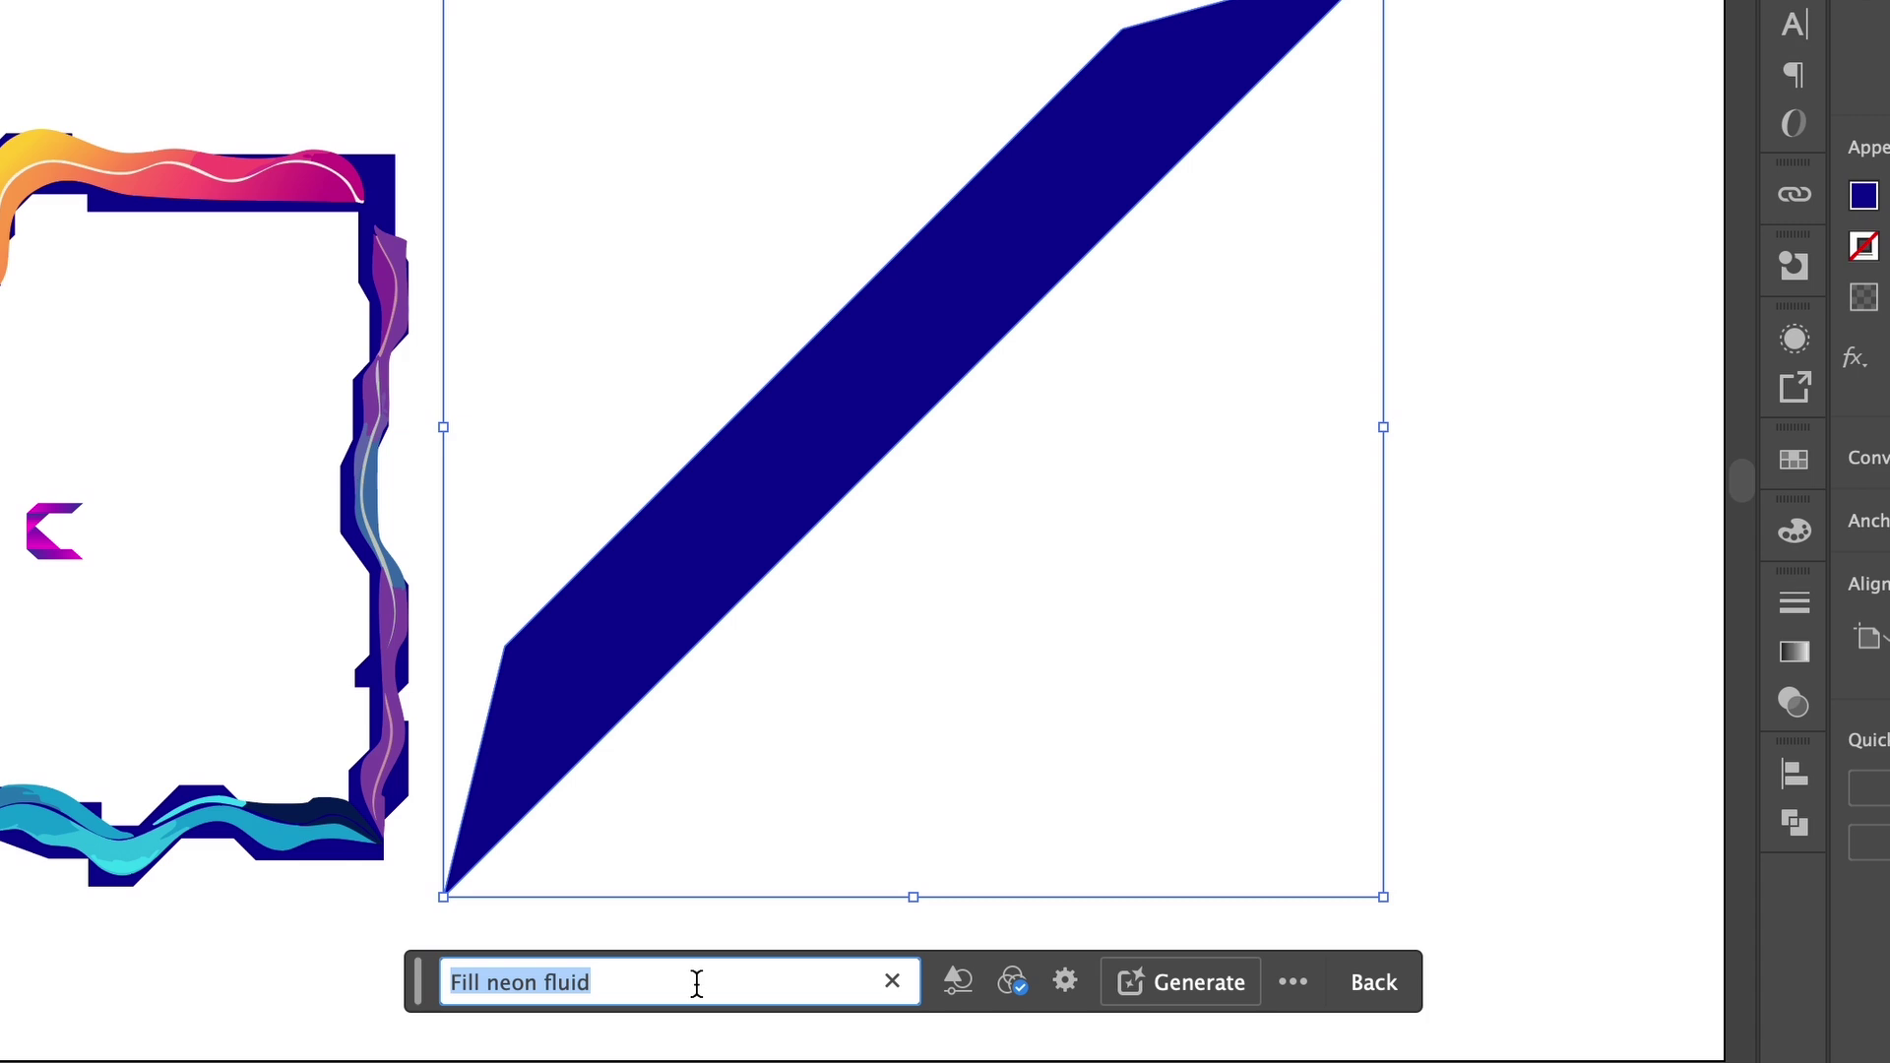
type("fill dark newon flu")
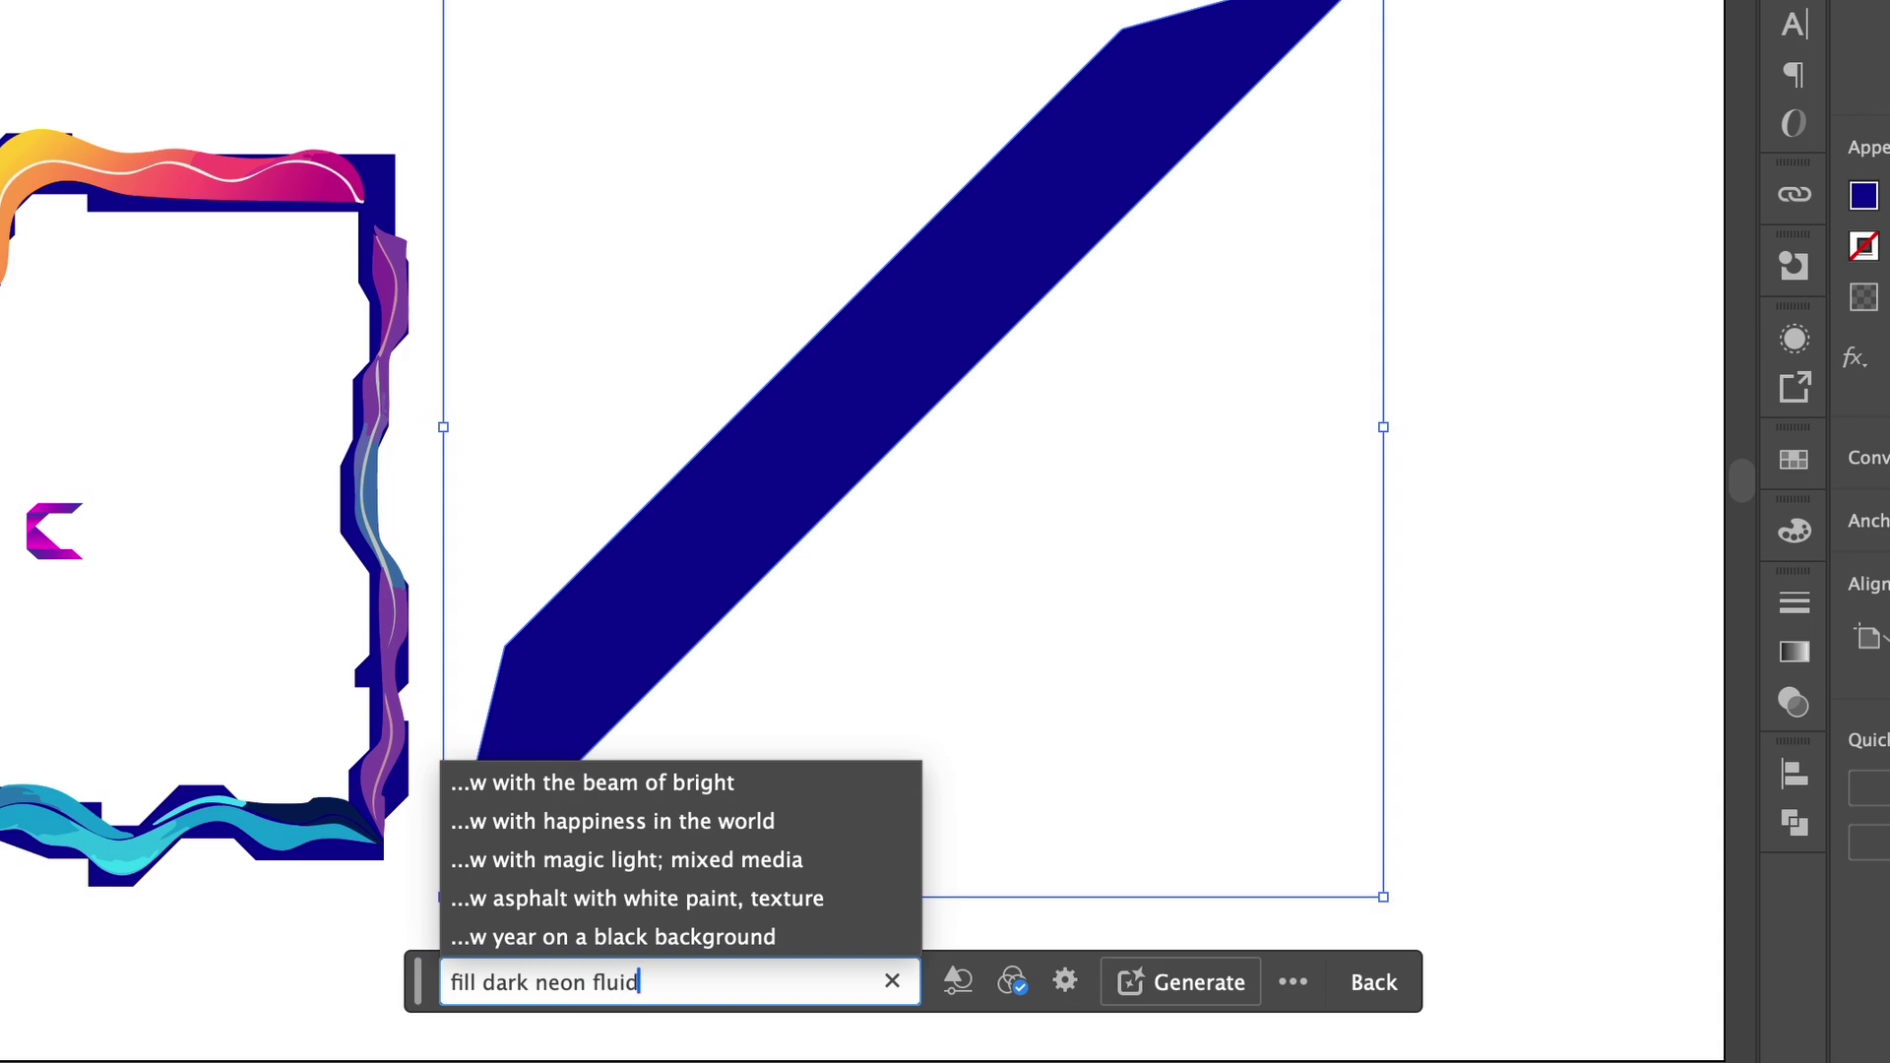
key("Return")
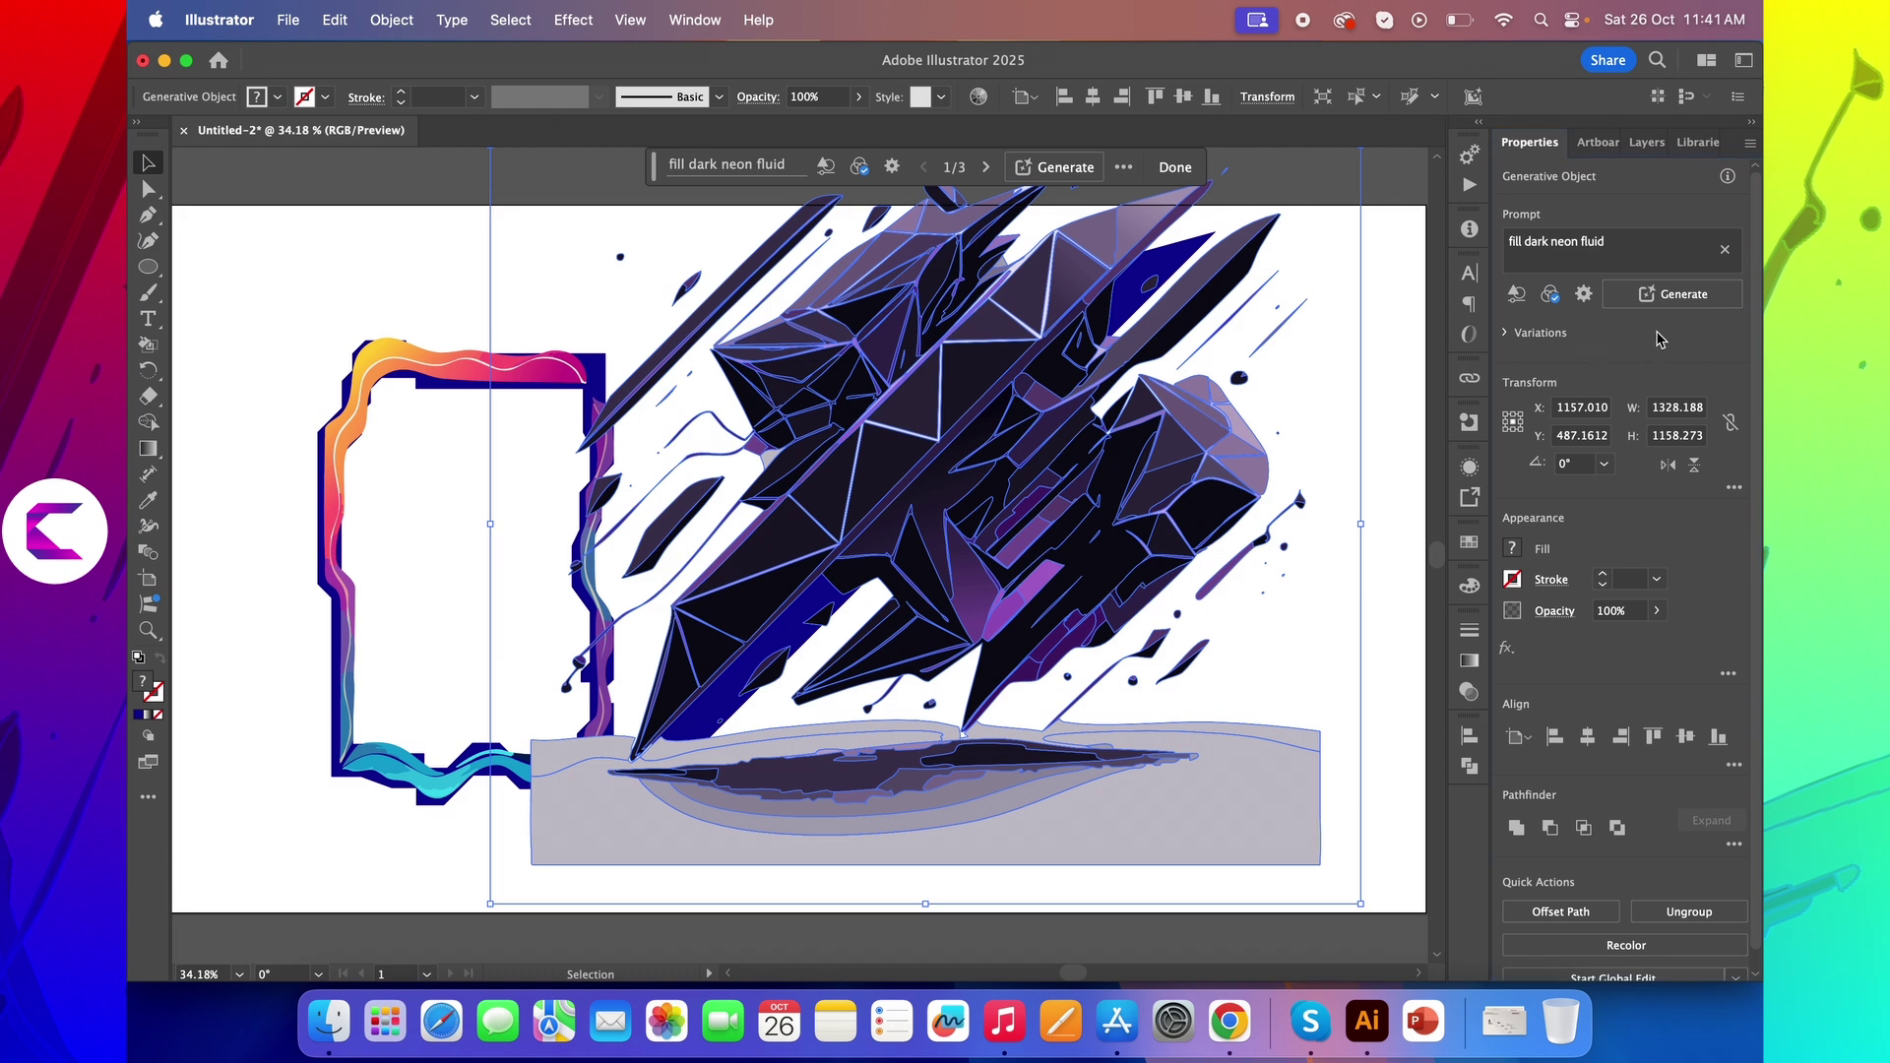
left_click(1509, 334)
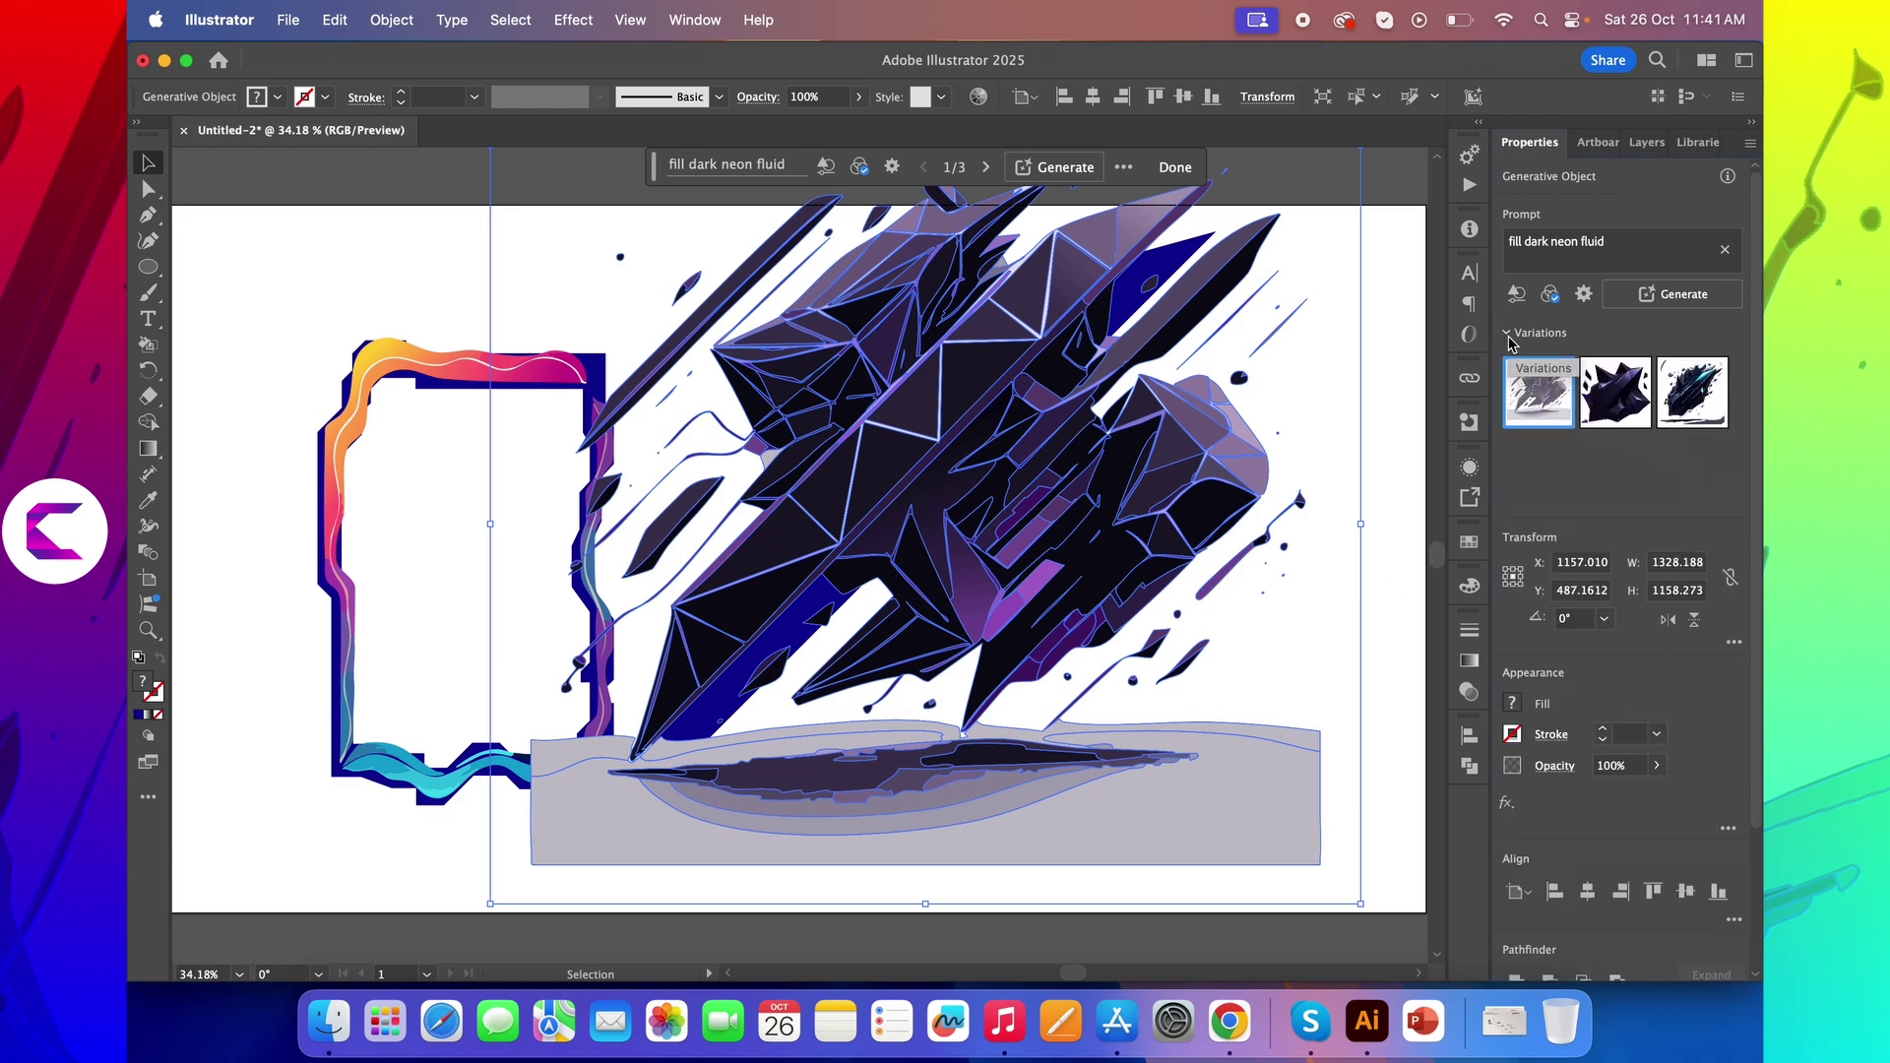
left_click(1614, 391)
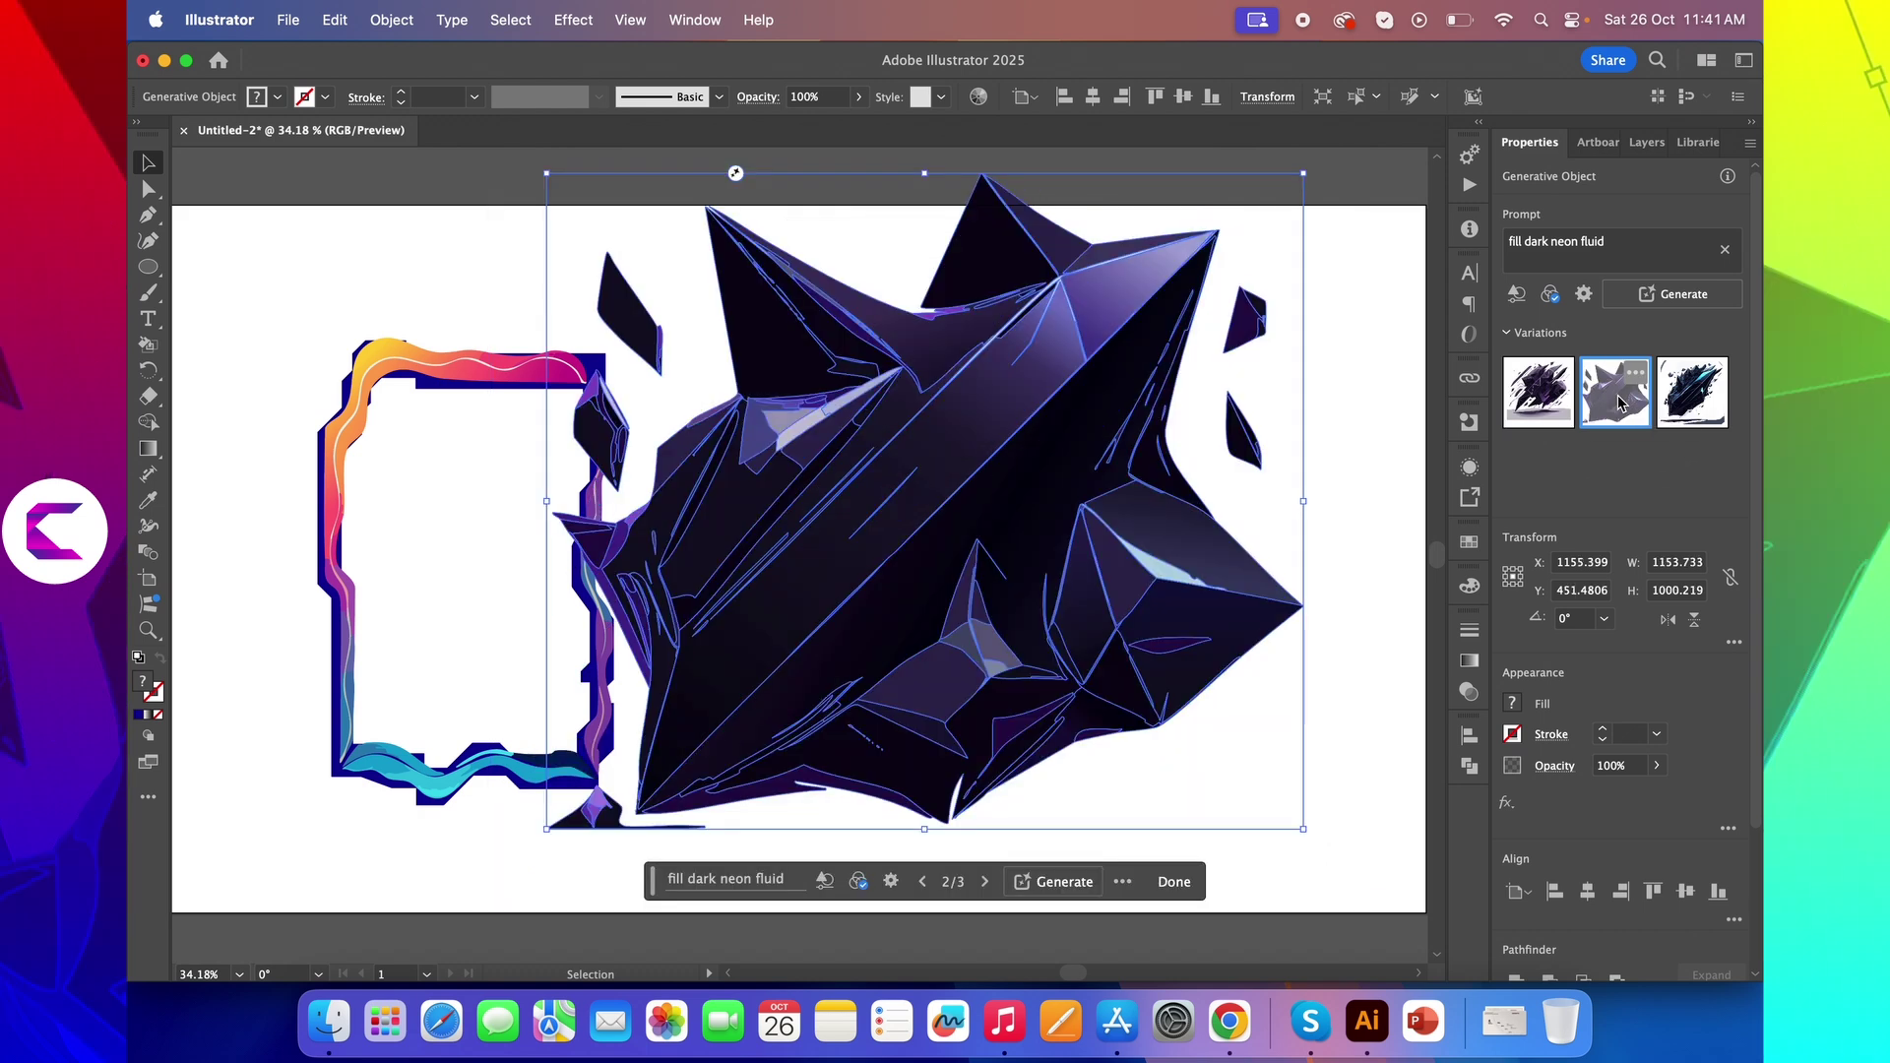
left_click(1692, 392)
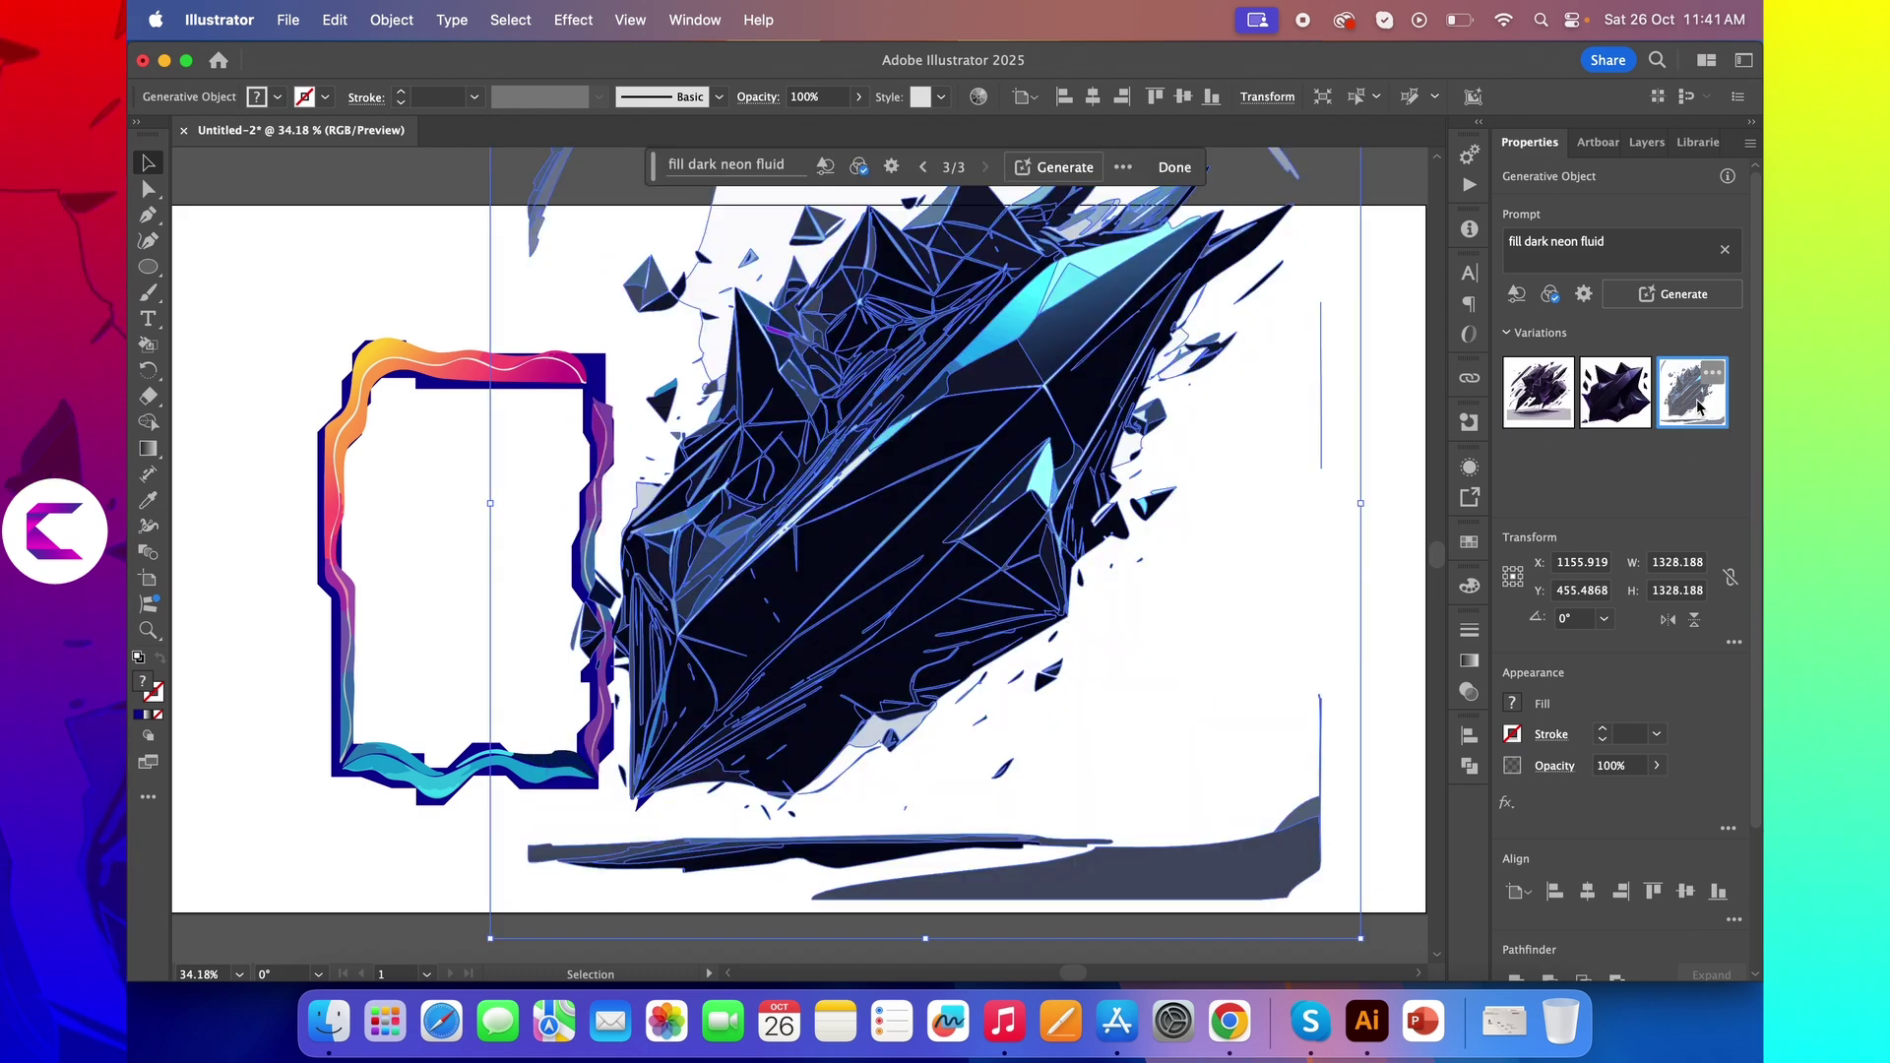
mouse_move(1539, 393)
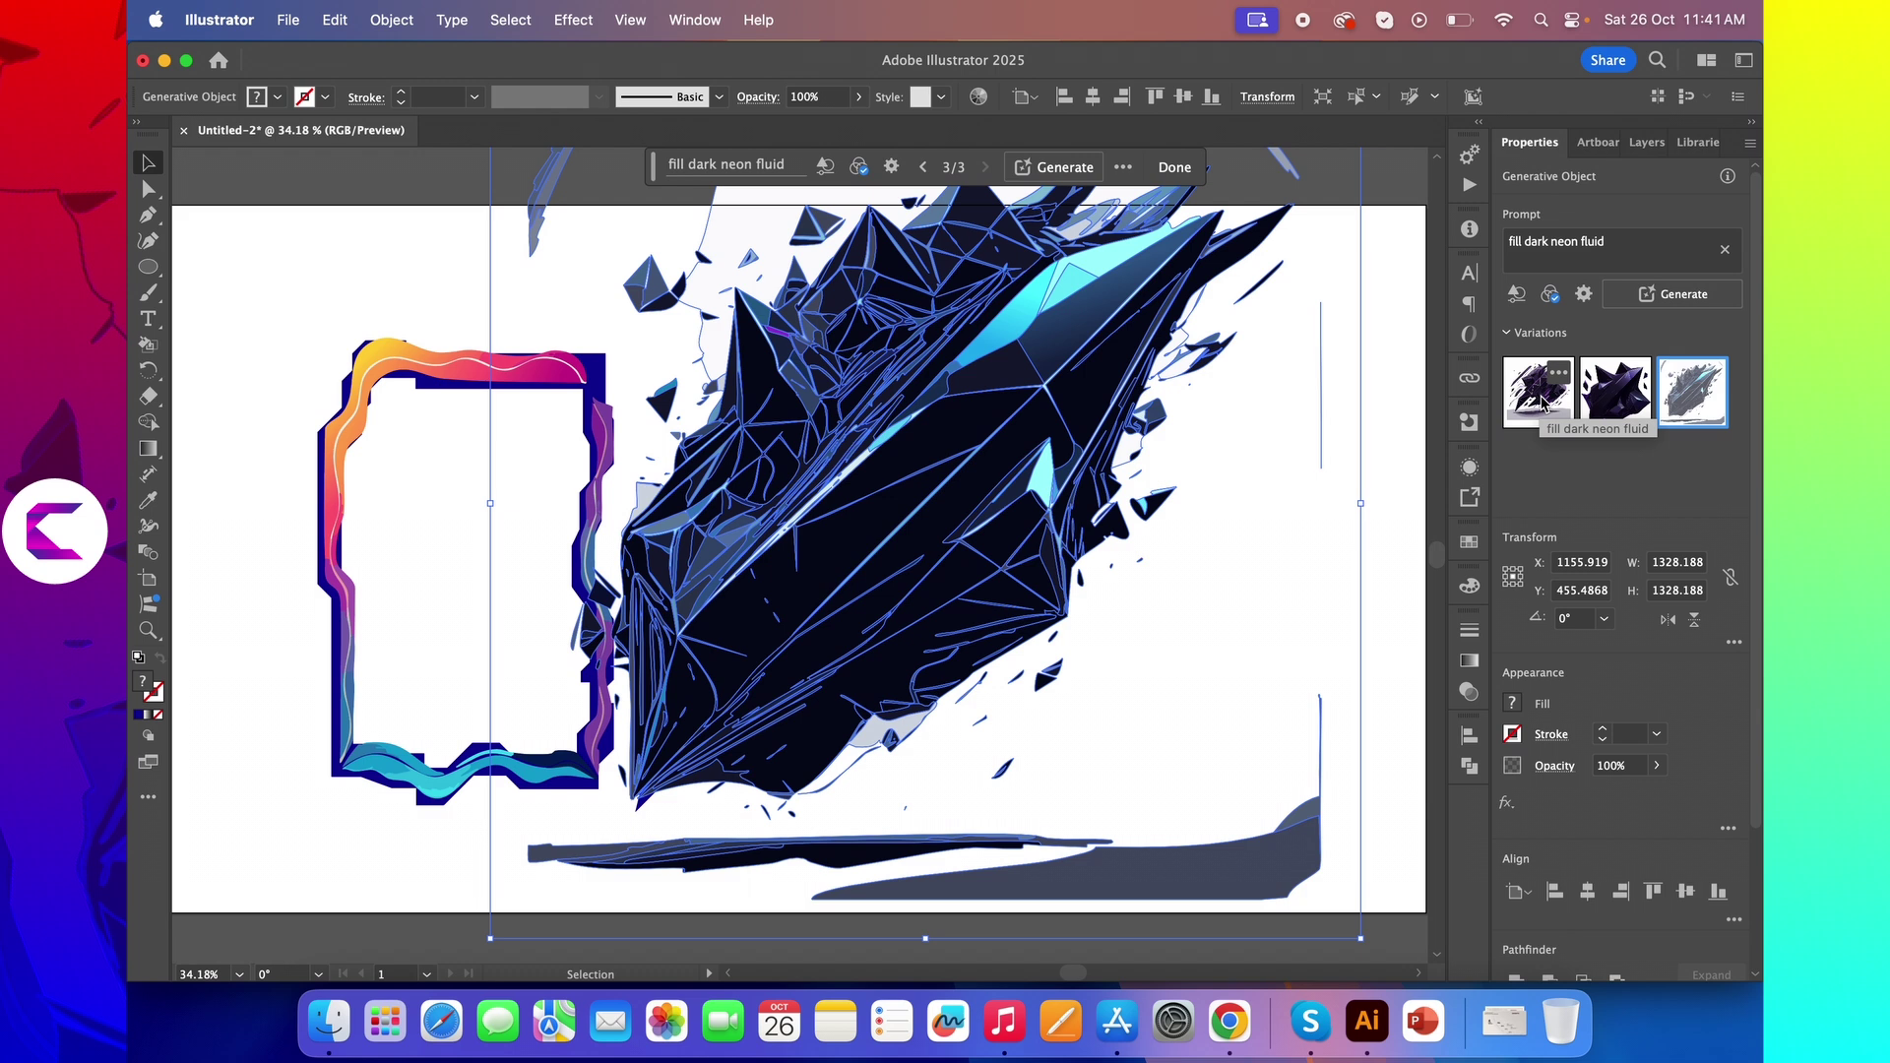
left_click(1541, 397)
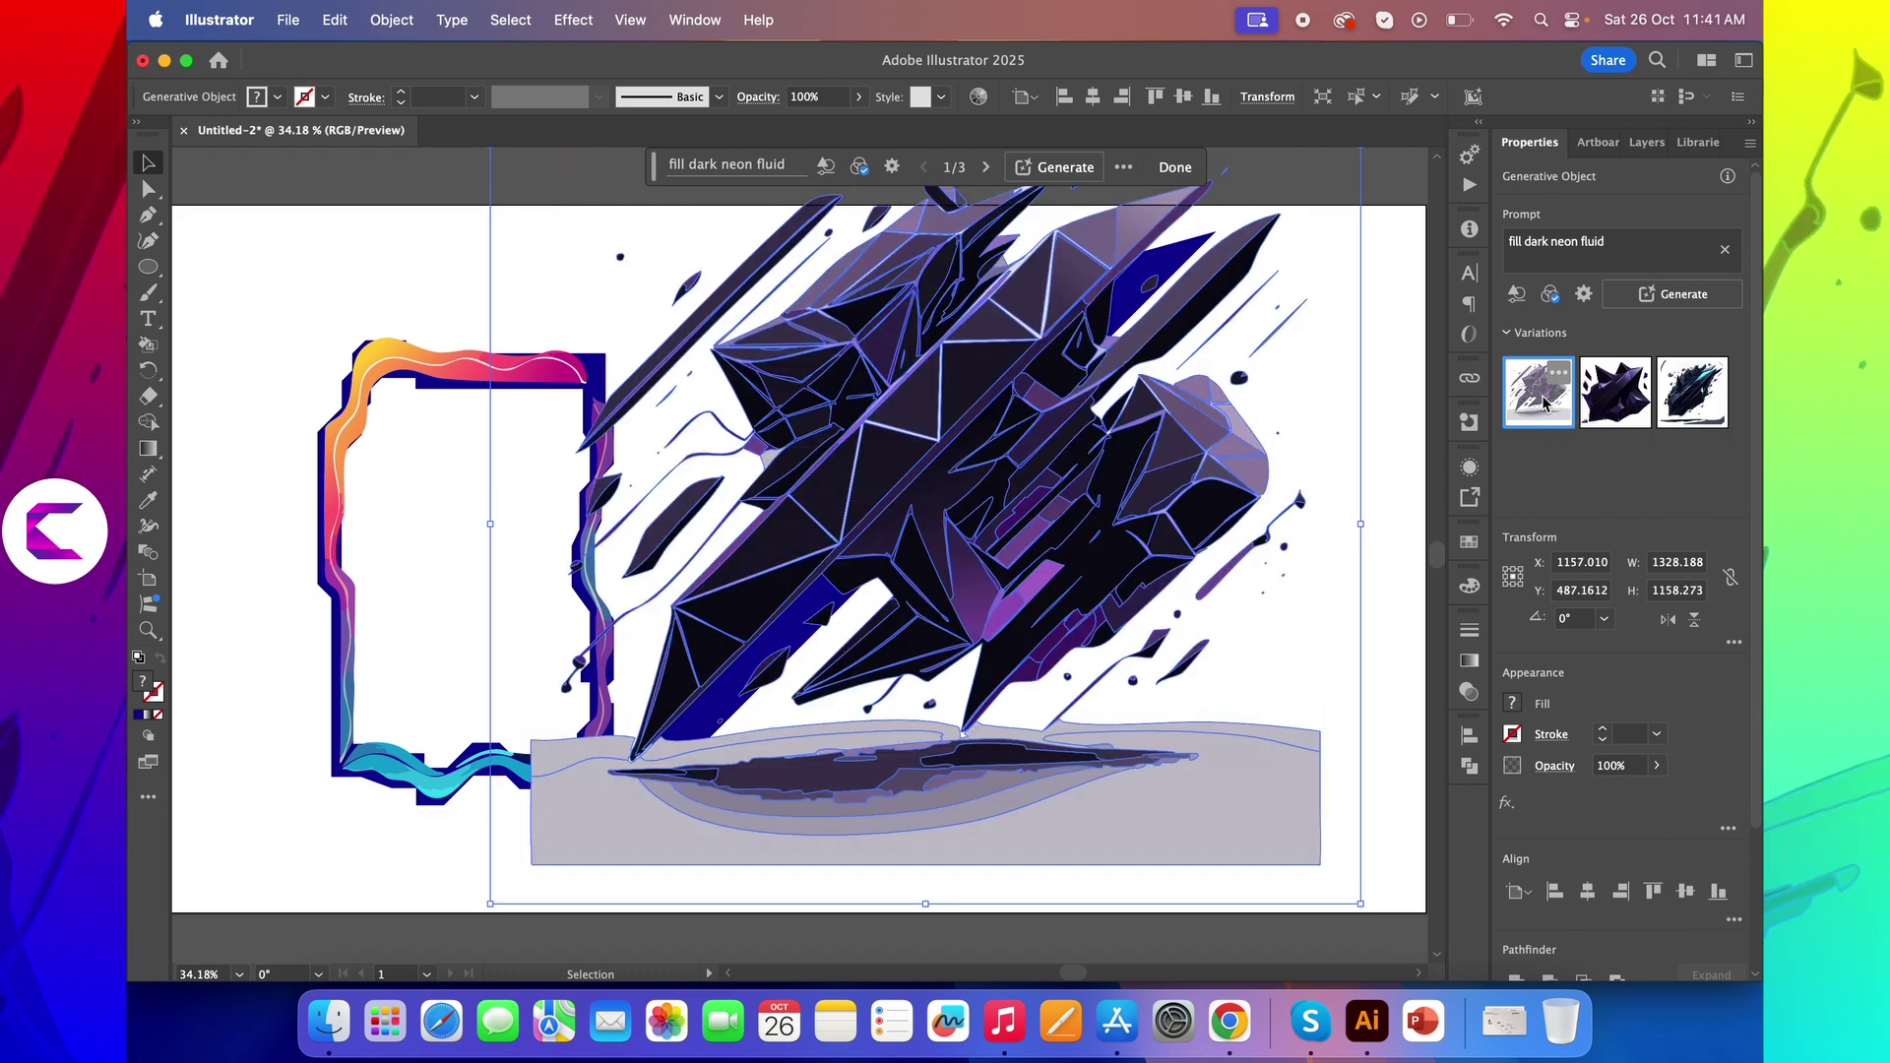
left_click(1613, 396)
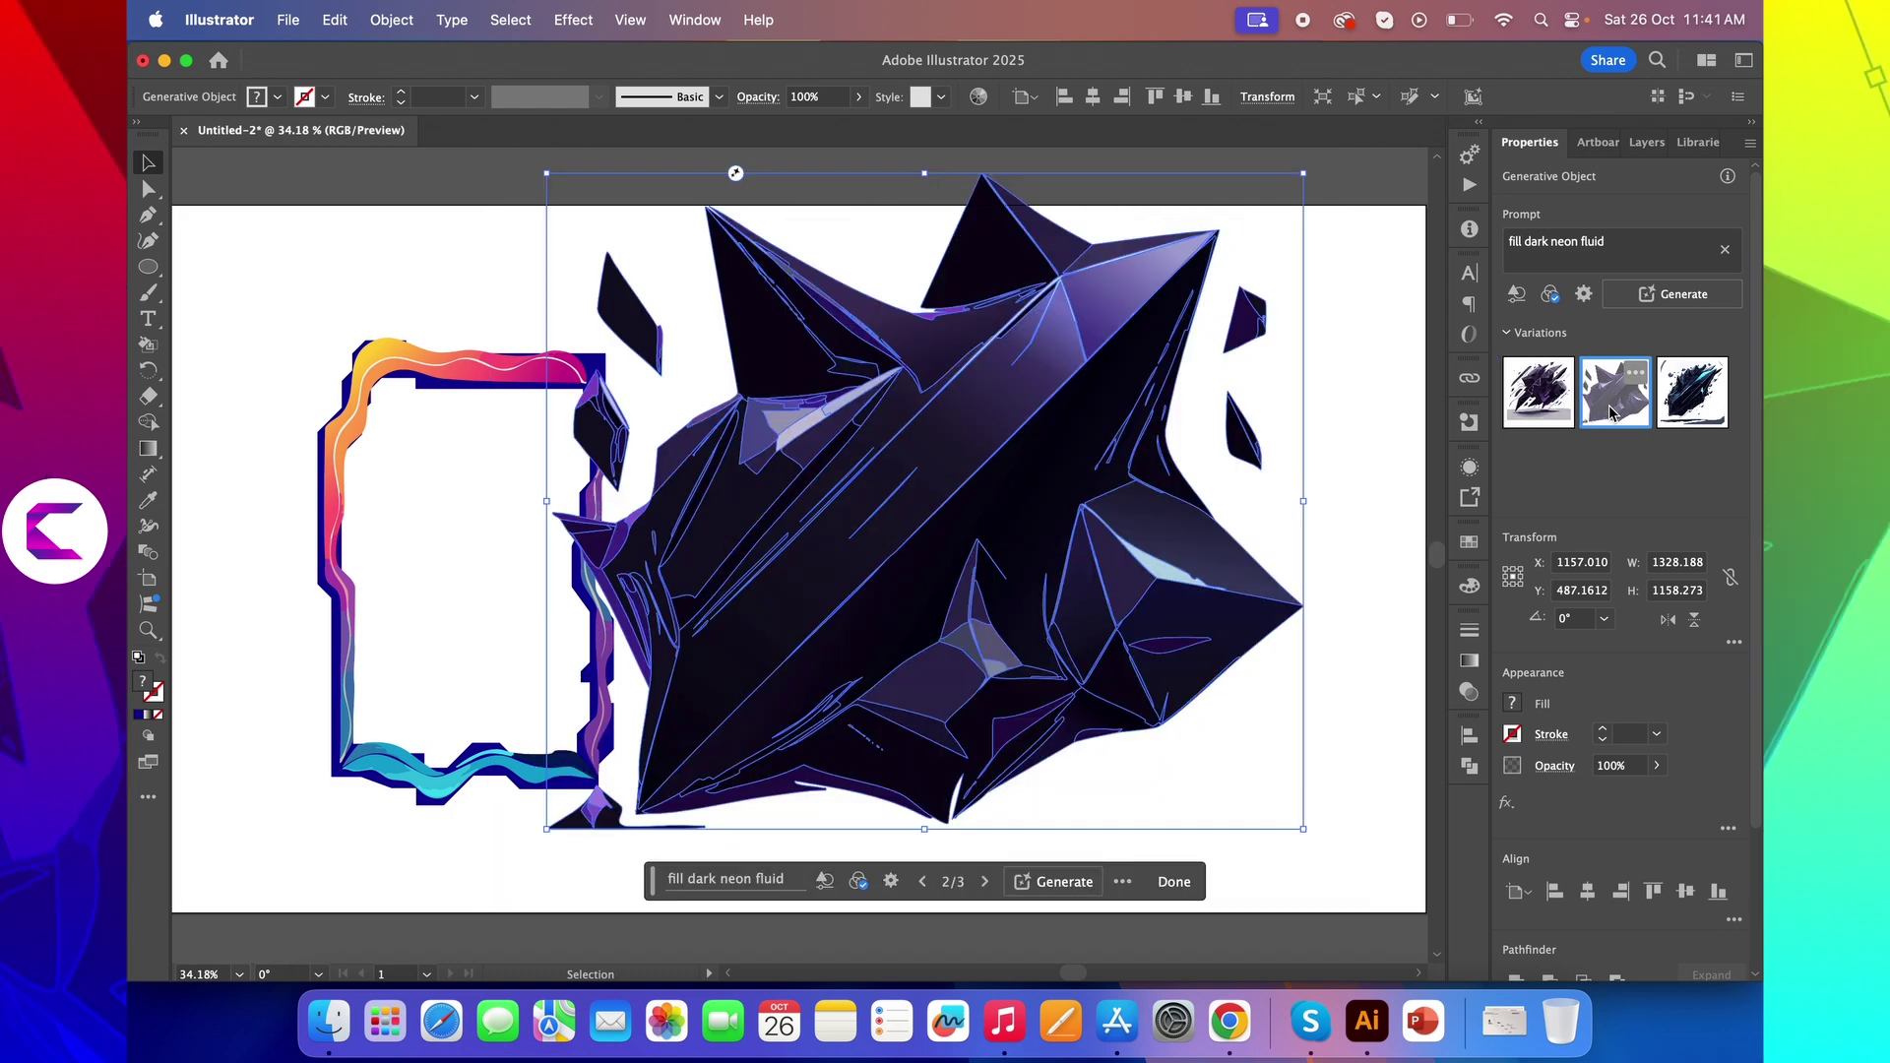
left_click(1534, 420)
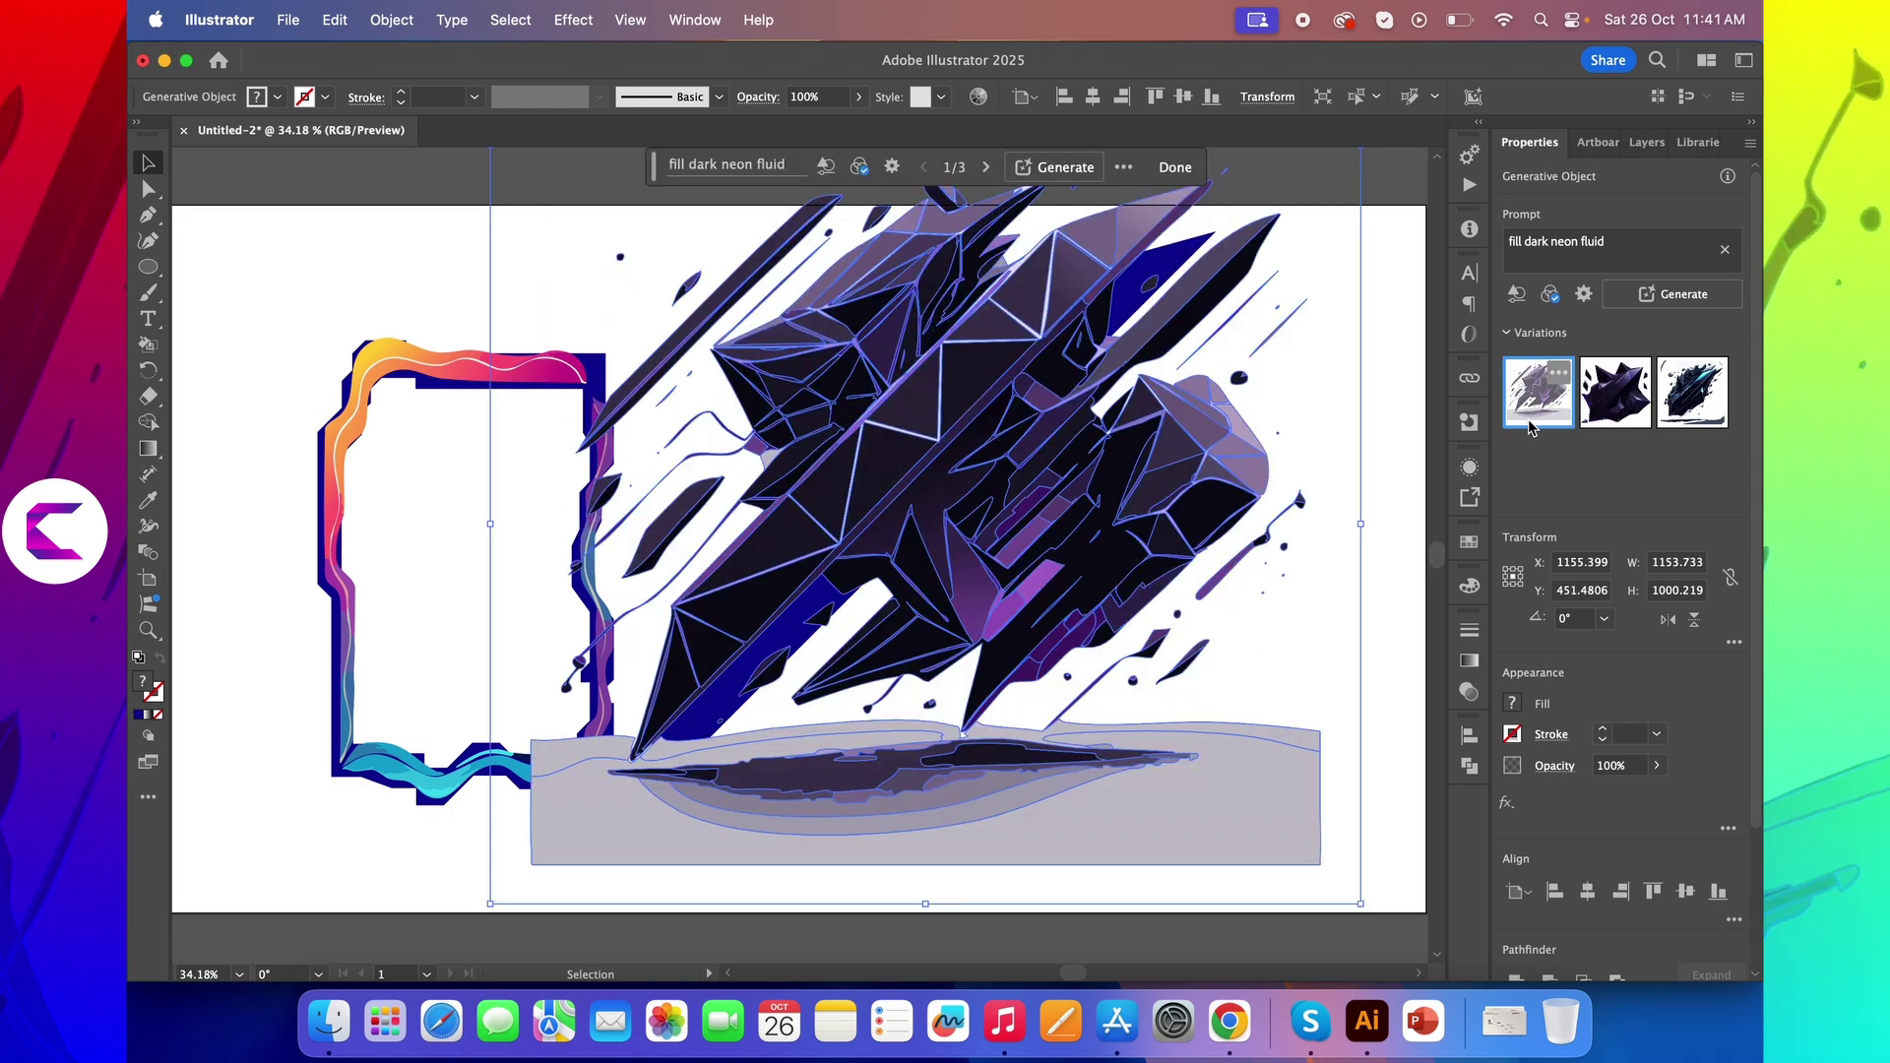
Step: Scale the crystal artwork down twice and move it left over the gradient neon frame
left_click(1393, 545)
scroll(1227, 618, "down", 3)
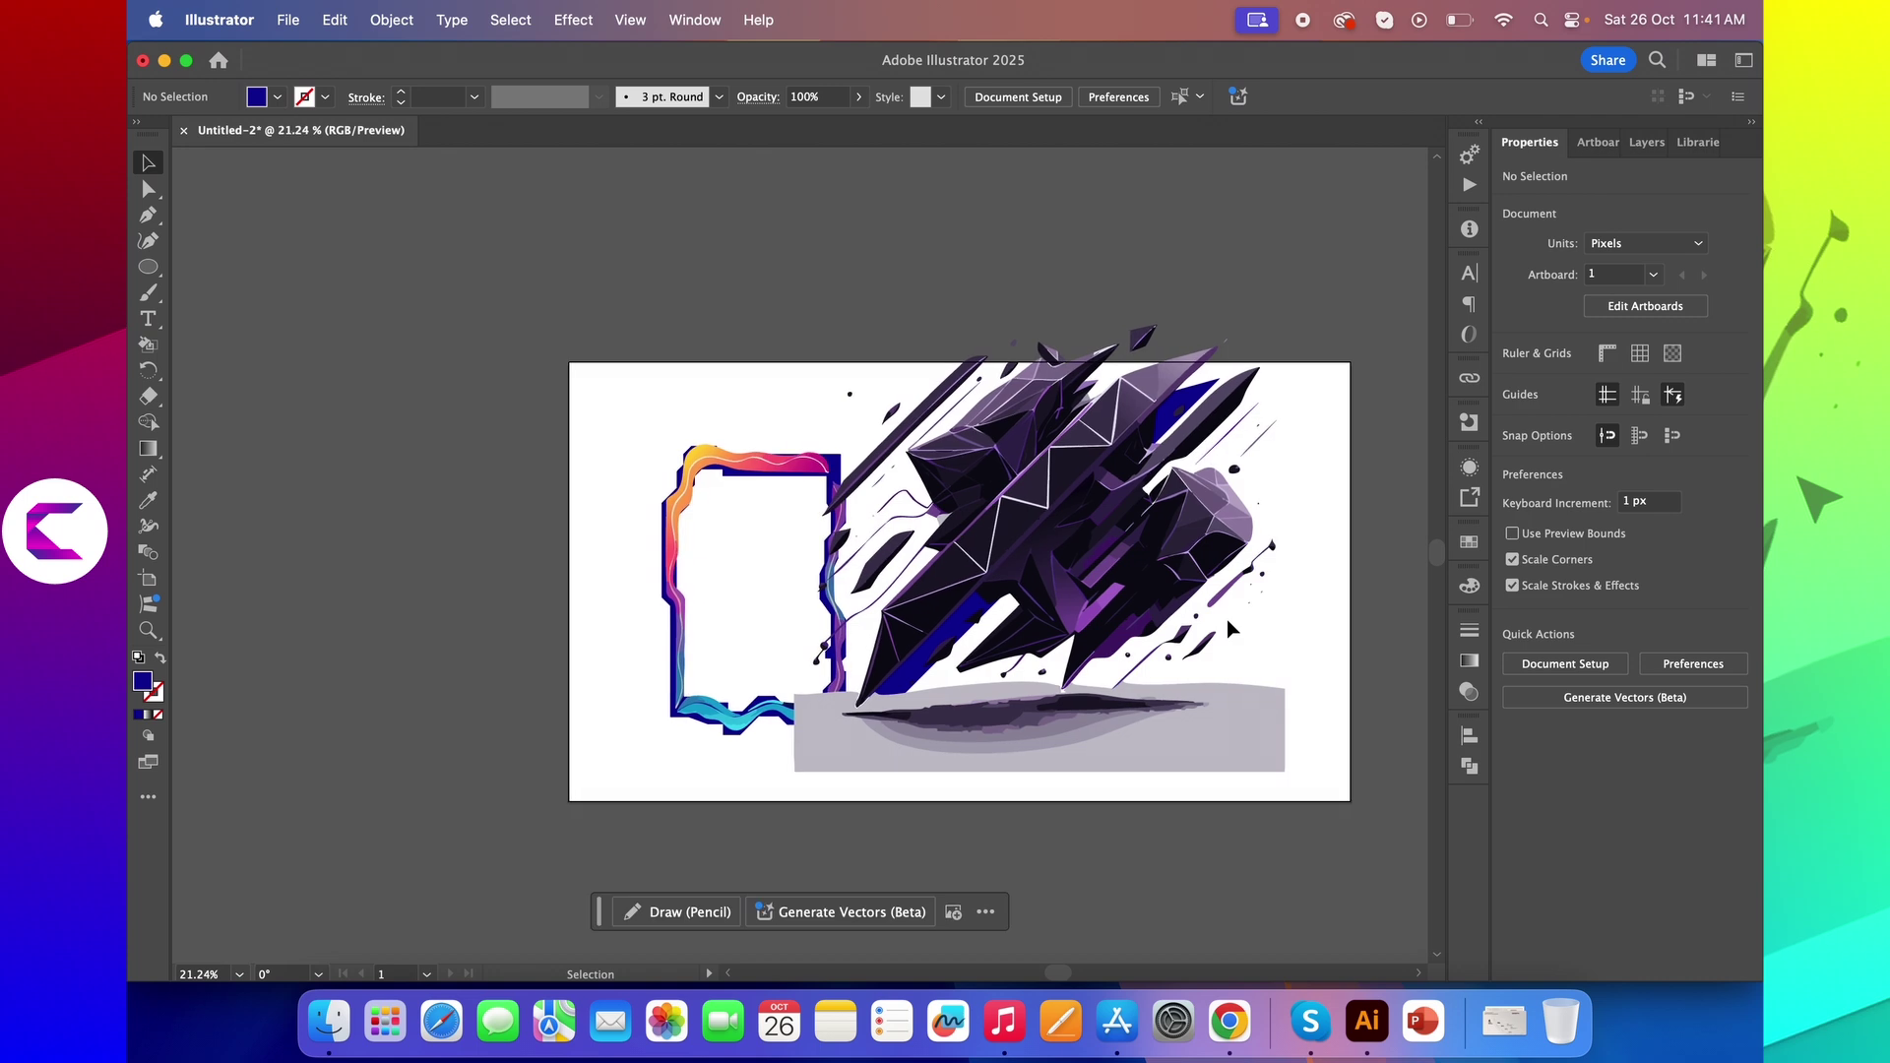
left_click(1245, 433)
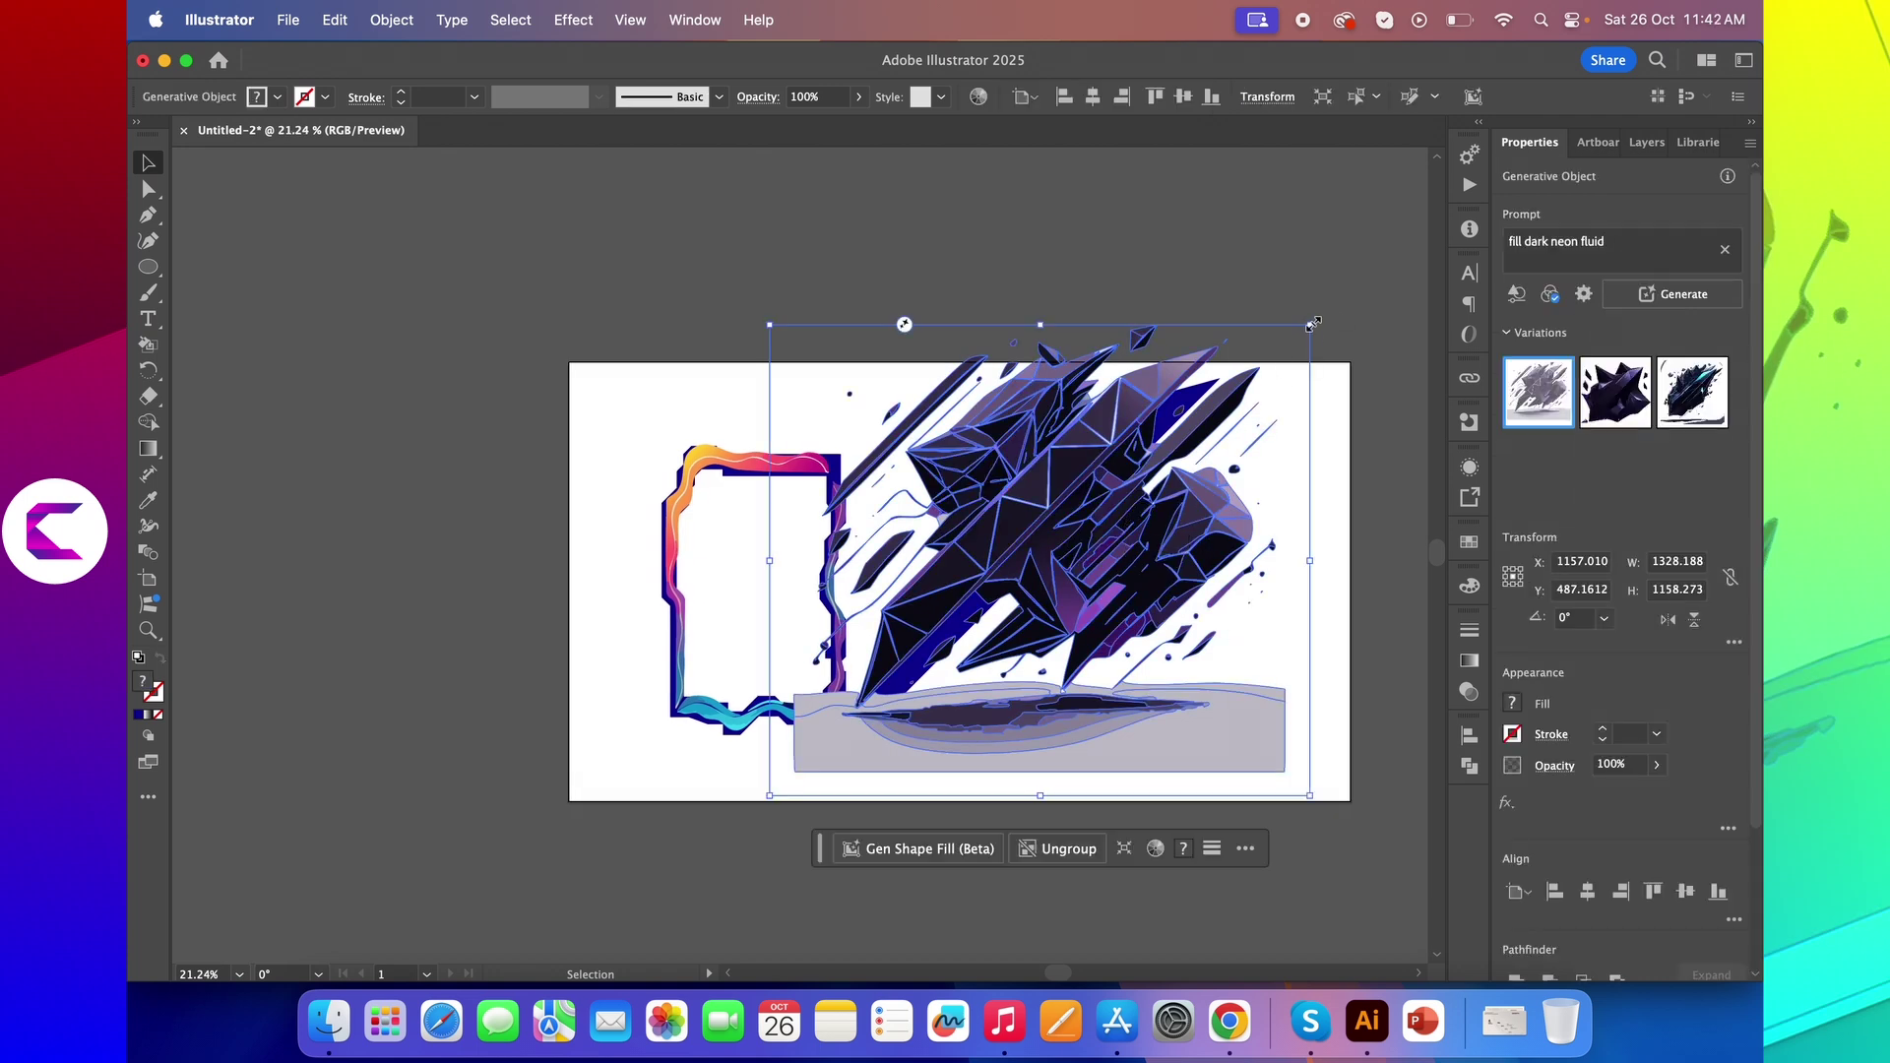
left_click_drag(1311, 324, 1204, 418)
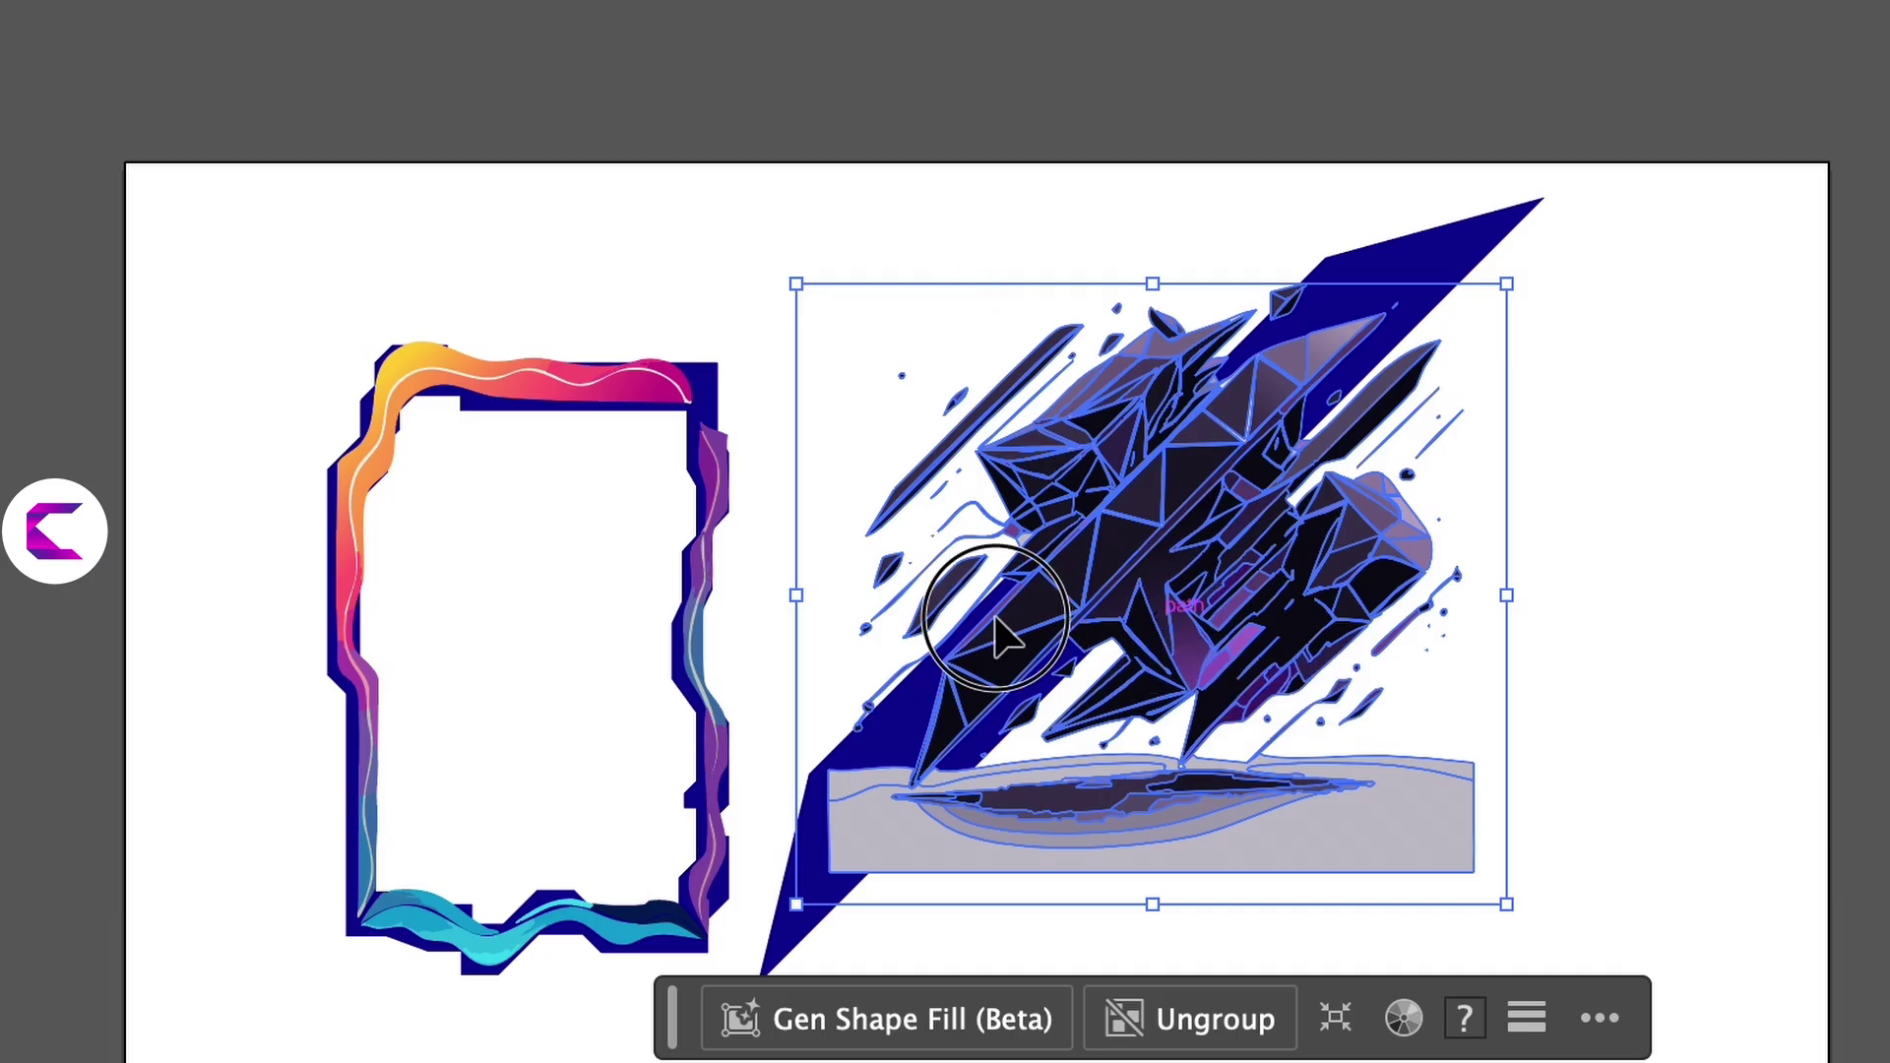
left_click_drag(1037, 607, 554, 745)
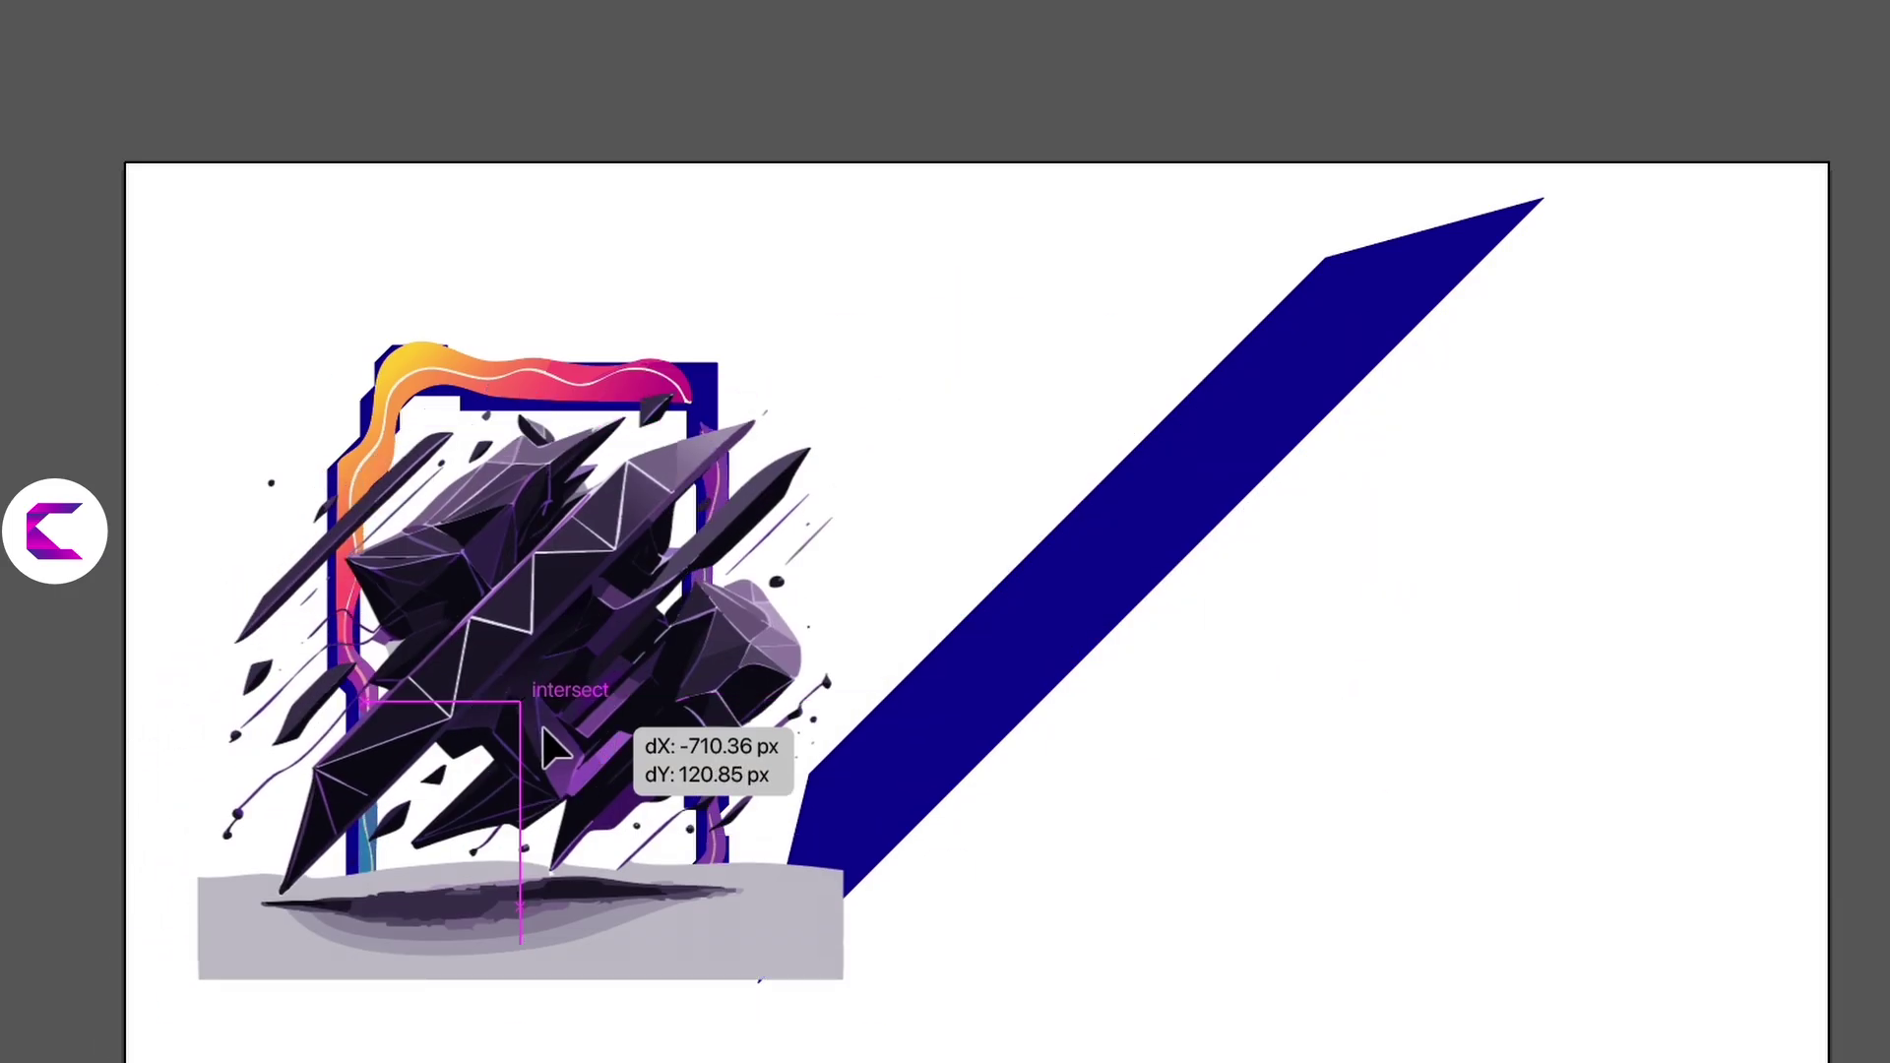
left_click(1076, 511)
left_click(1100, 568)
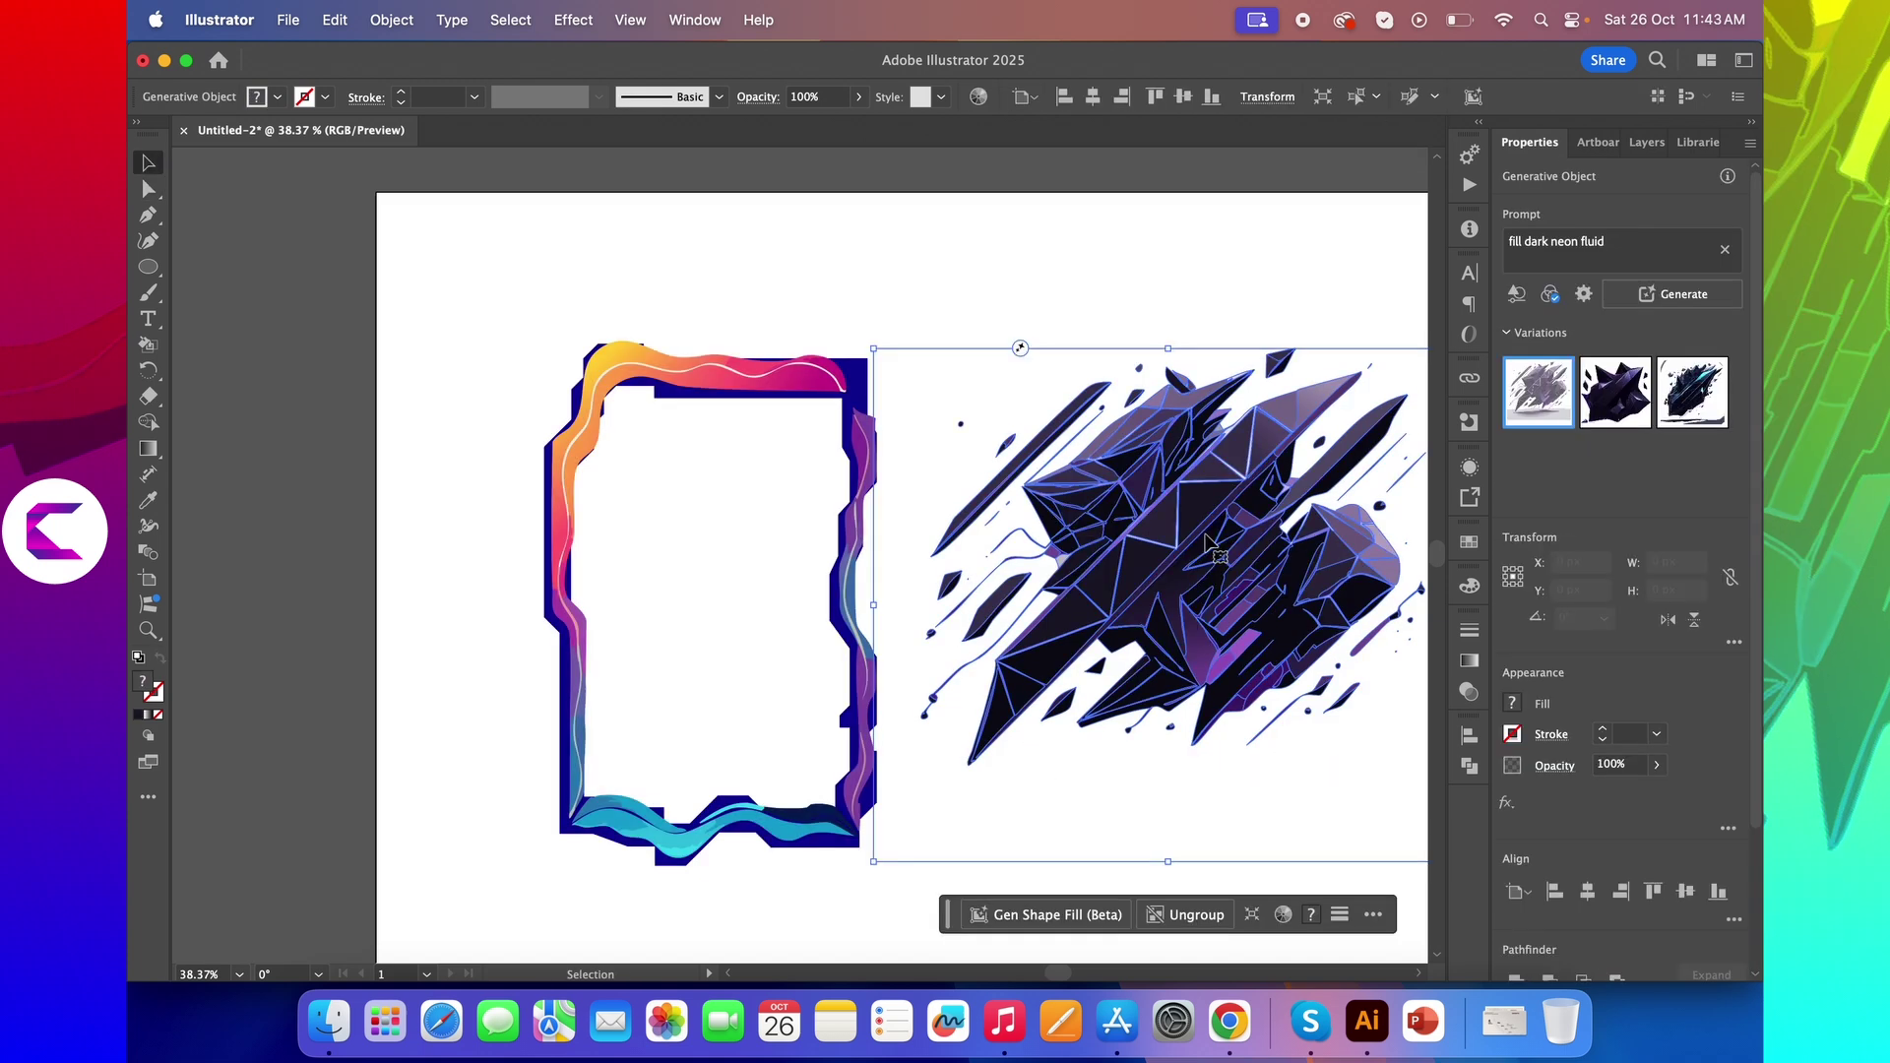
left_click_drag(1226, 547, 975, 577)
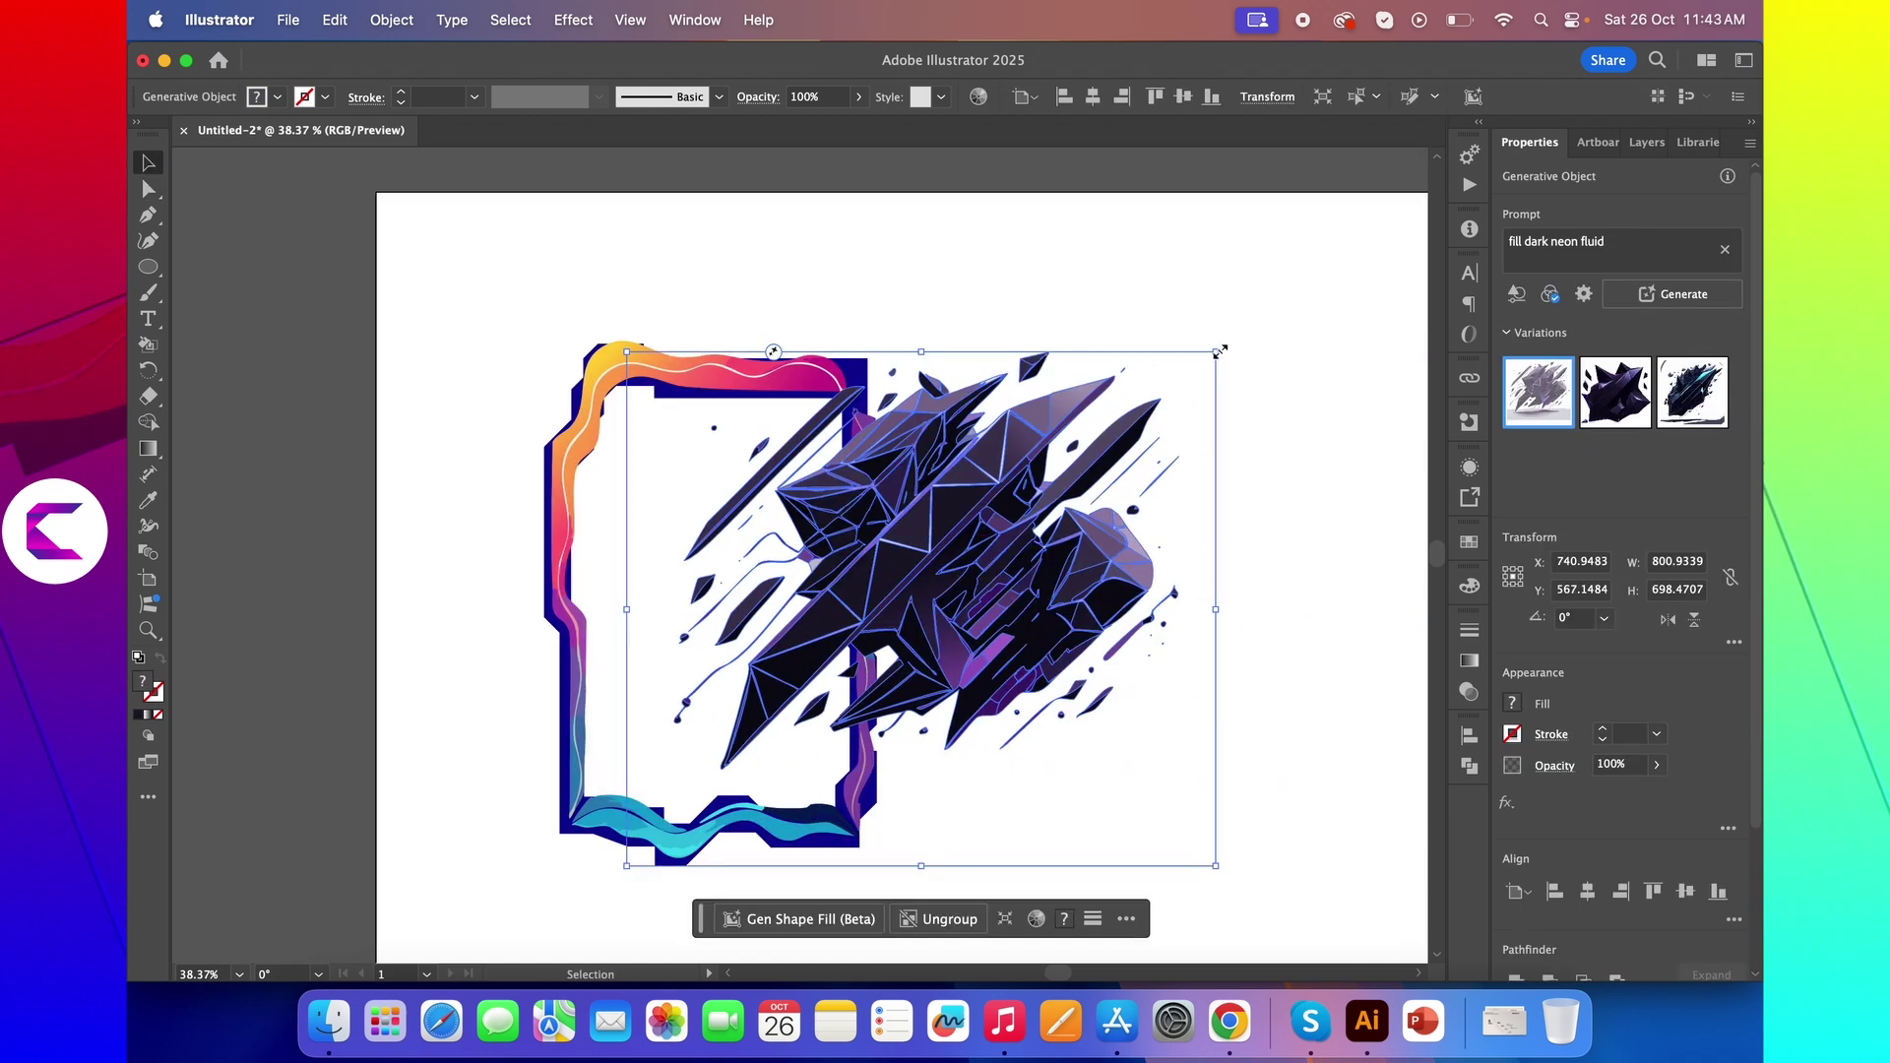
left_click_drag(1220, 352, 1152, 402)
left_click_drag(1019, 546, 787, 621)
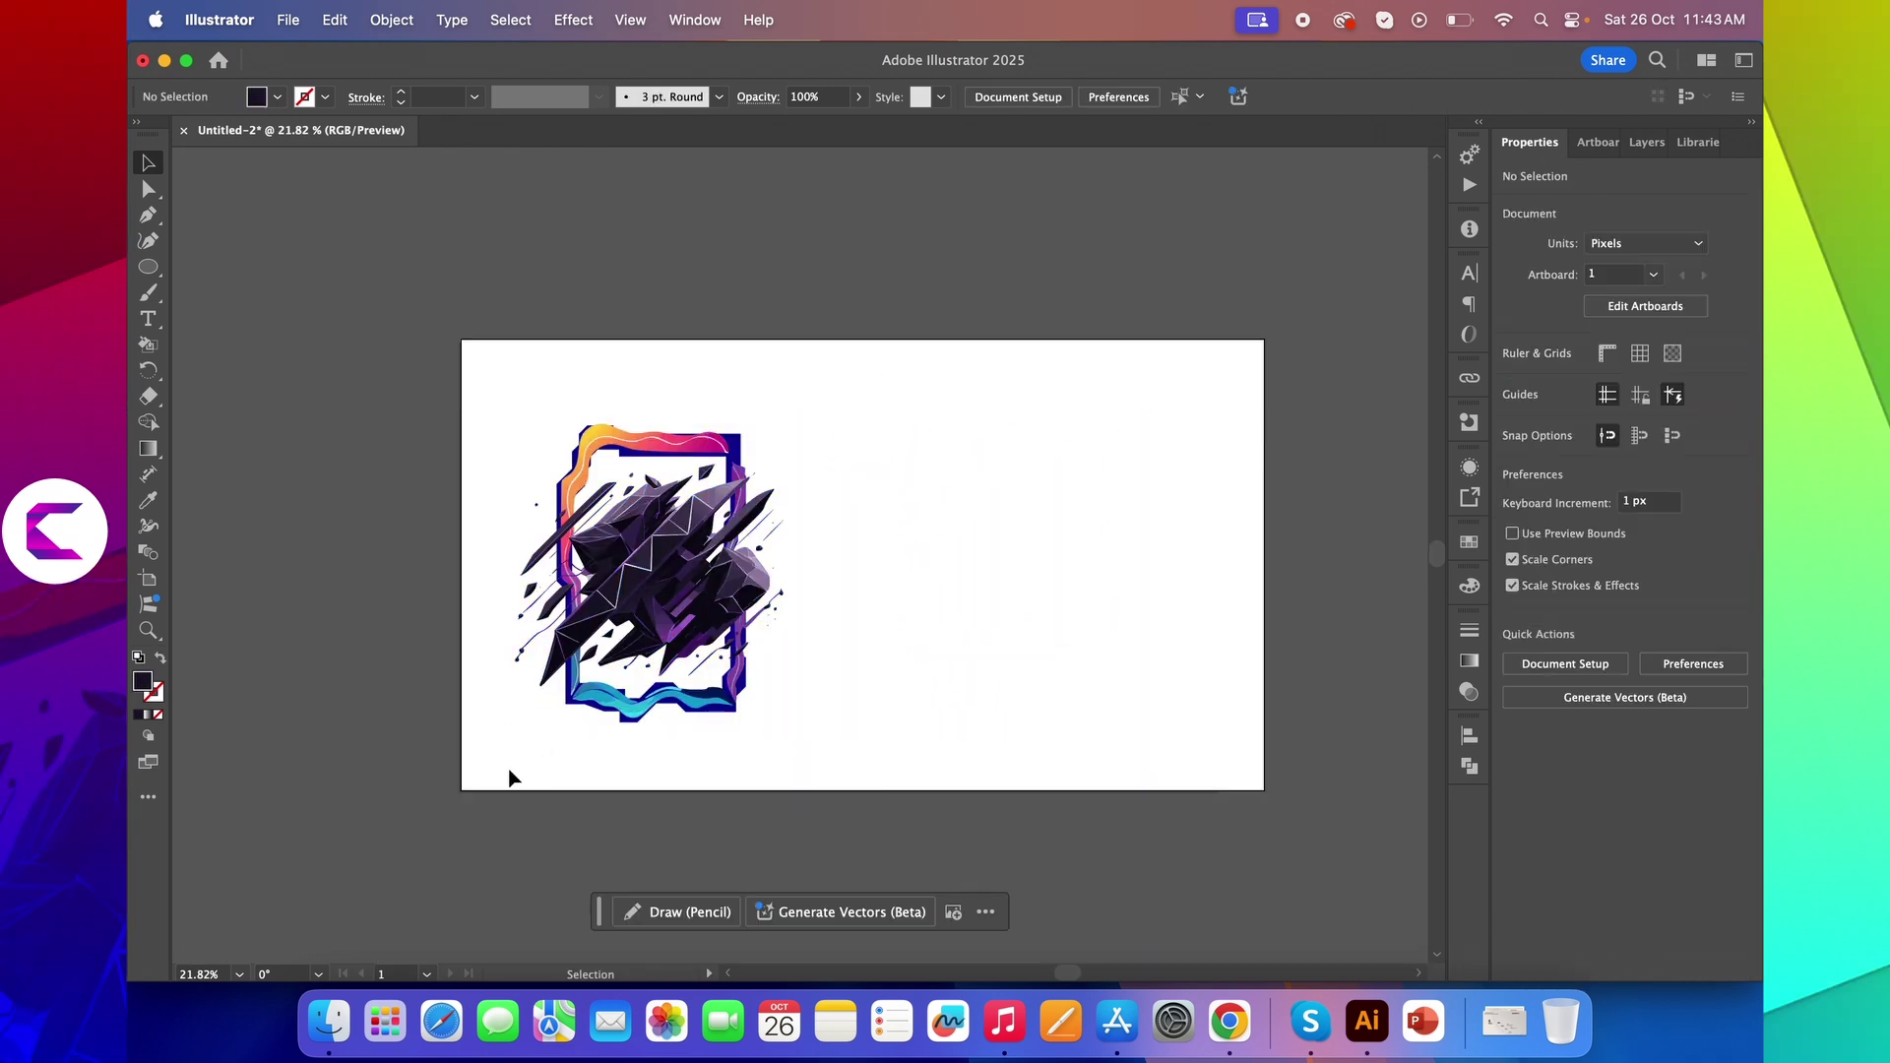
Step: Draw a circle with the Ellipse tool, then shrink and centre it over the frame's top
left_click(148, 268)
left_click(218, 294)
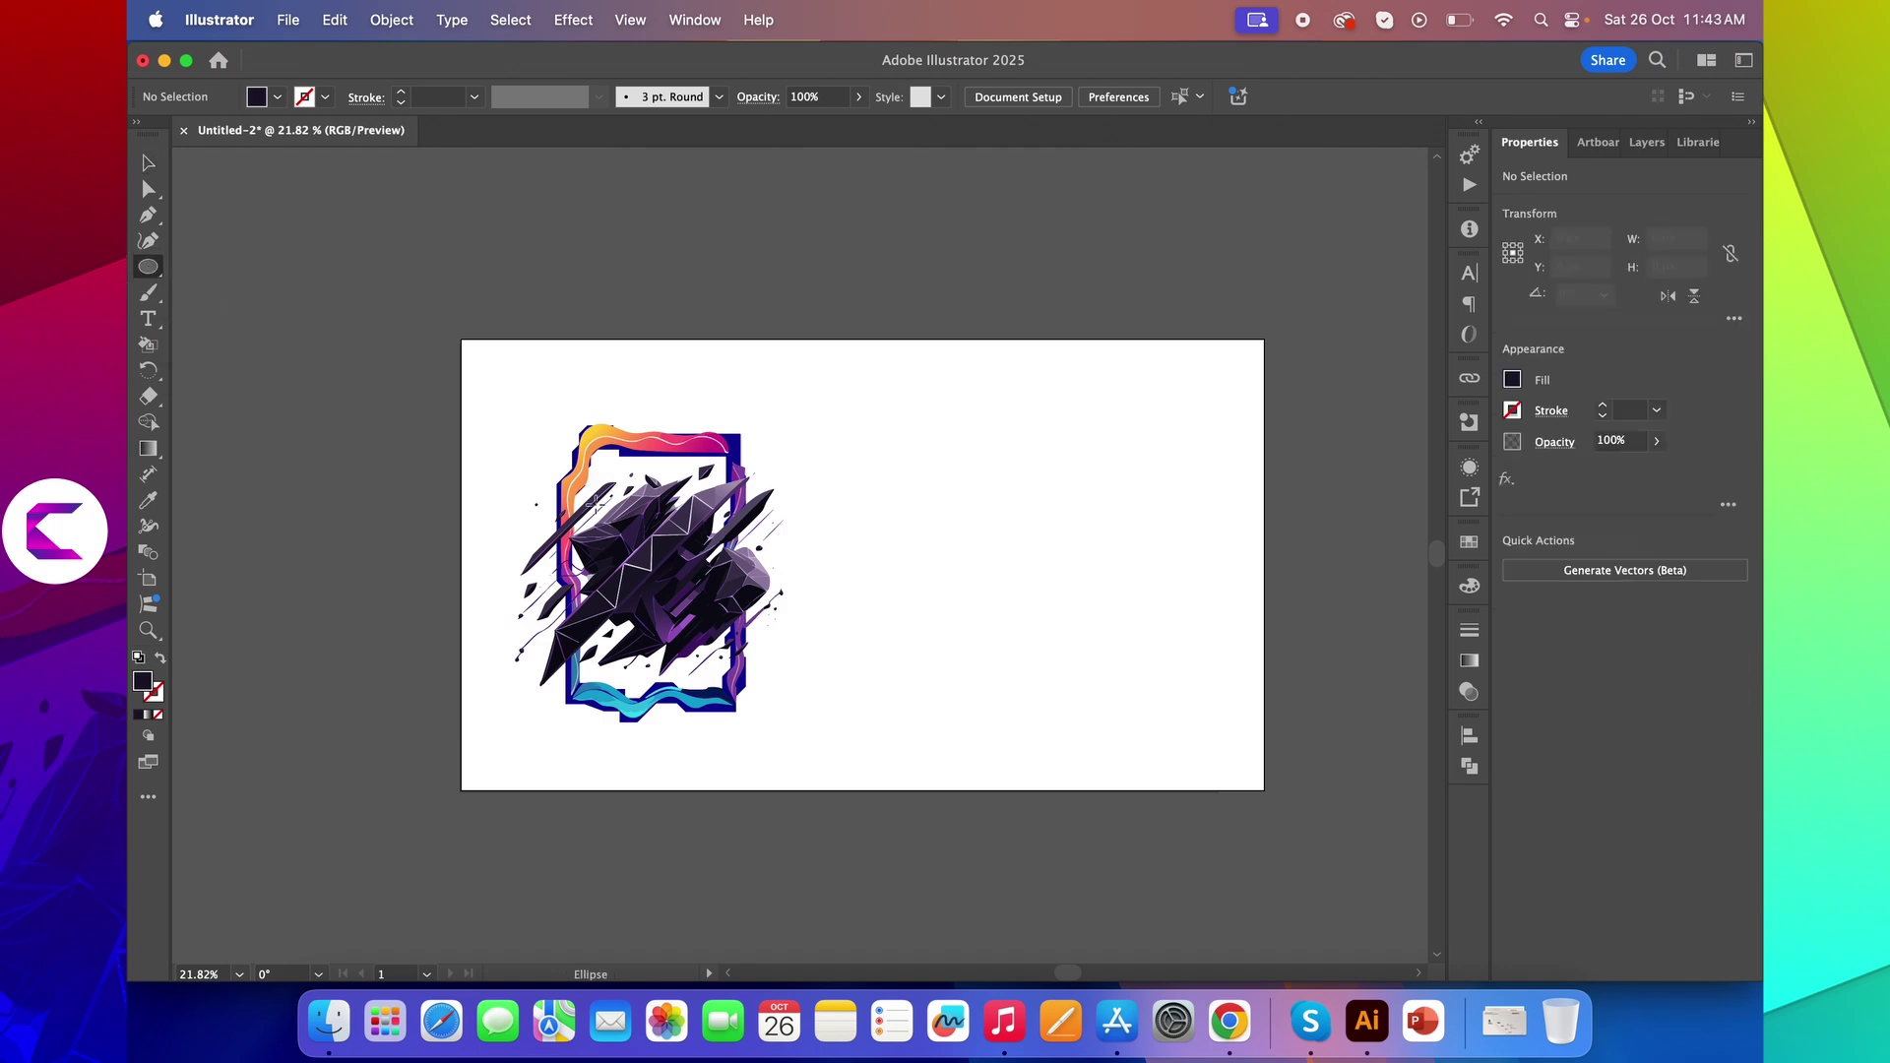
left_click_drag(591, 503, 695, 606)
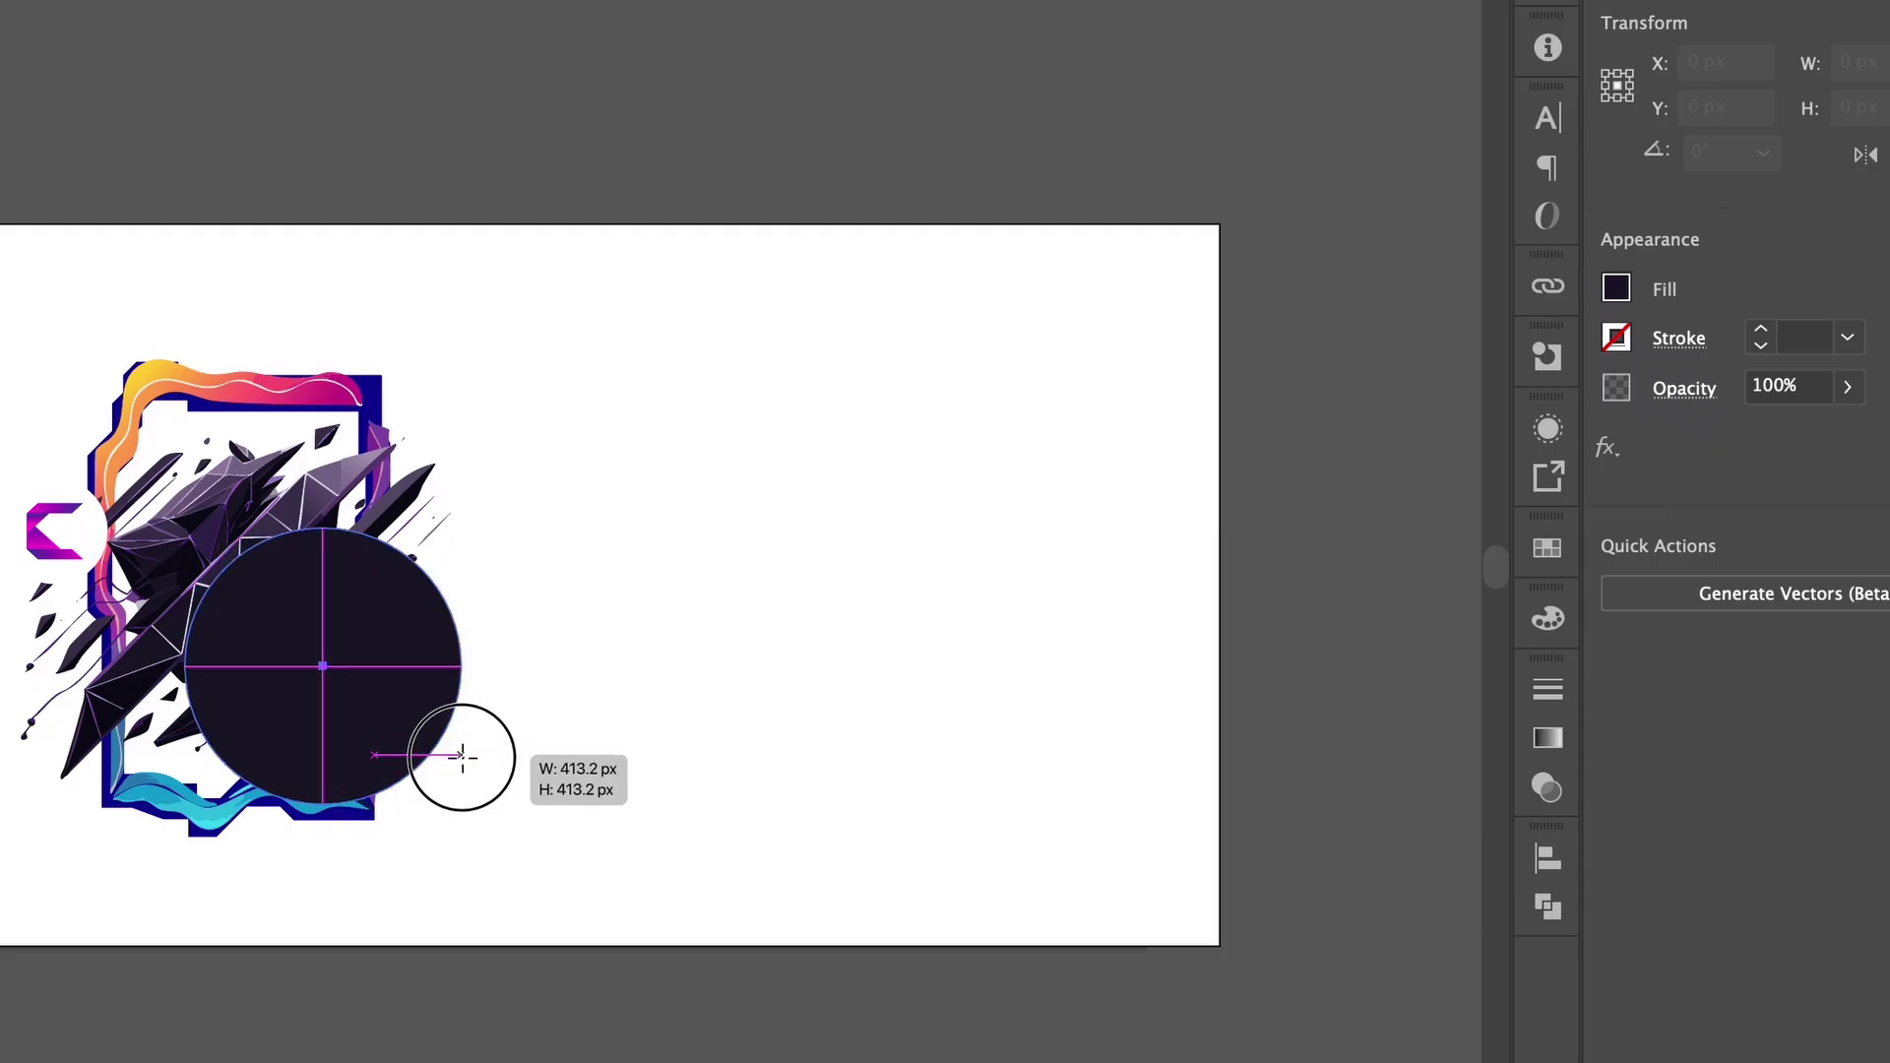
mouse_move(590, 502)
left_mouse_down()
mouse_move(463, 758)
mouse_move(286, 610)
mouse_move(295, 569)
left_mouse_up()
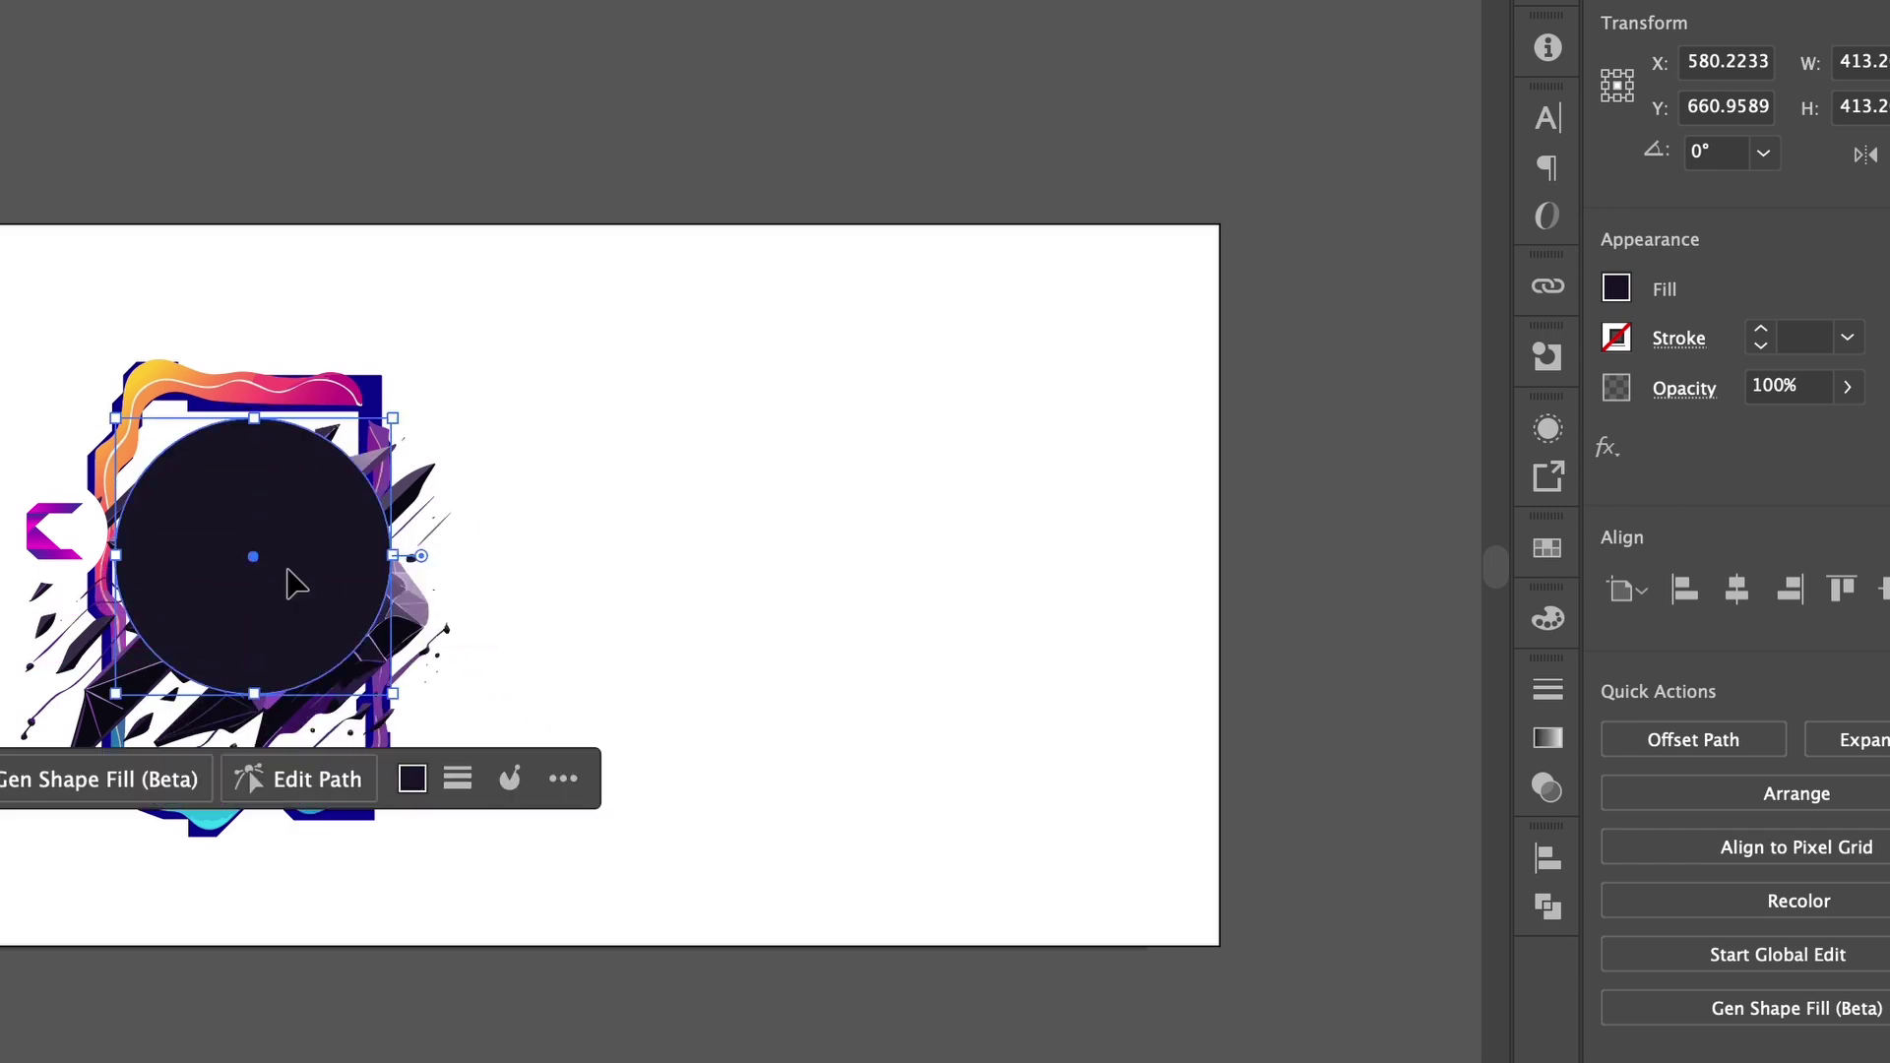
left_click_drag(402, 683, 377, 656)
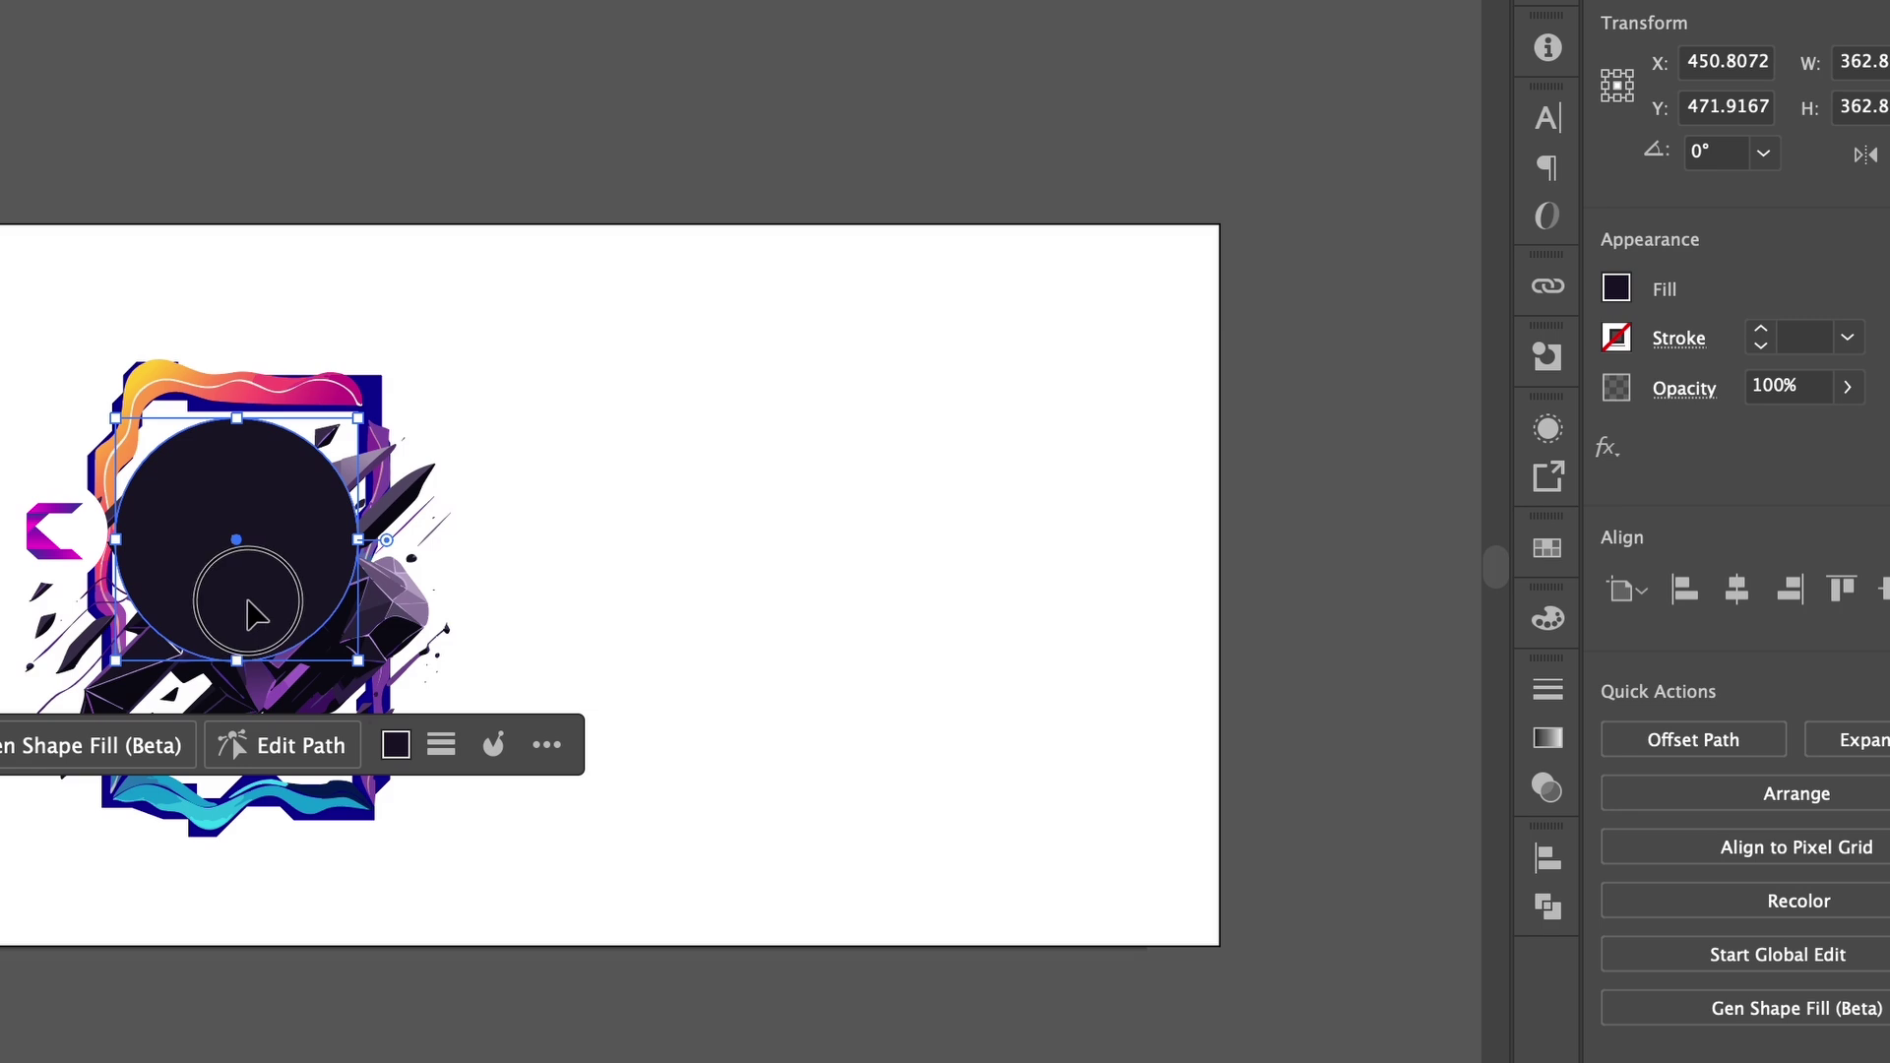
left_click_drag(236, 610, 264, 618)
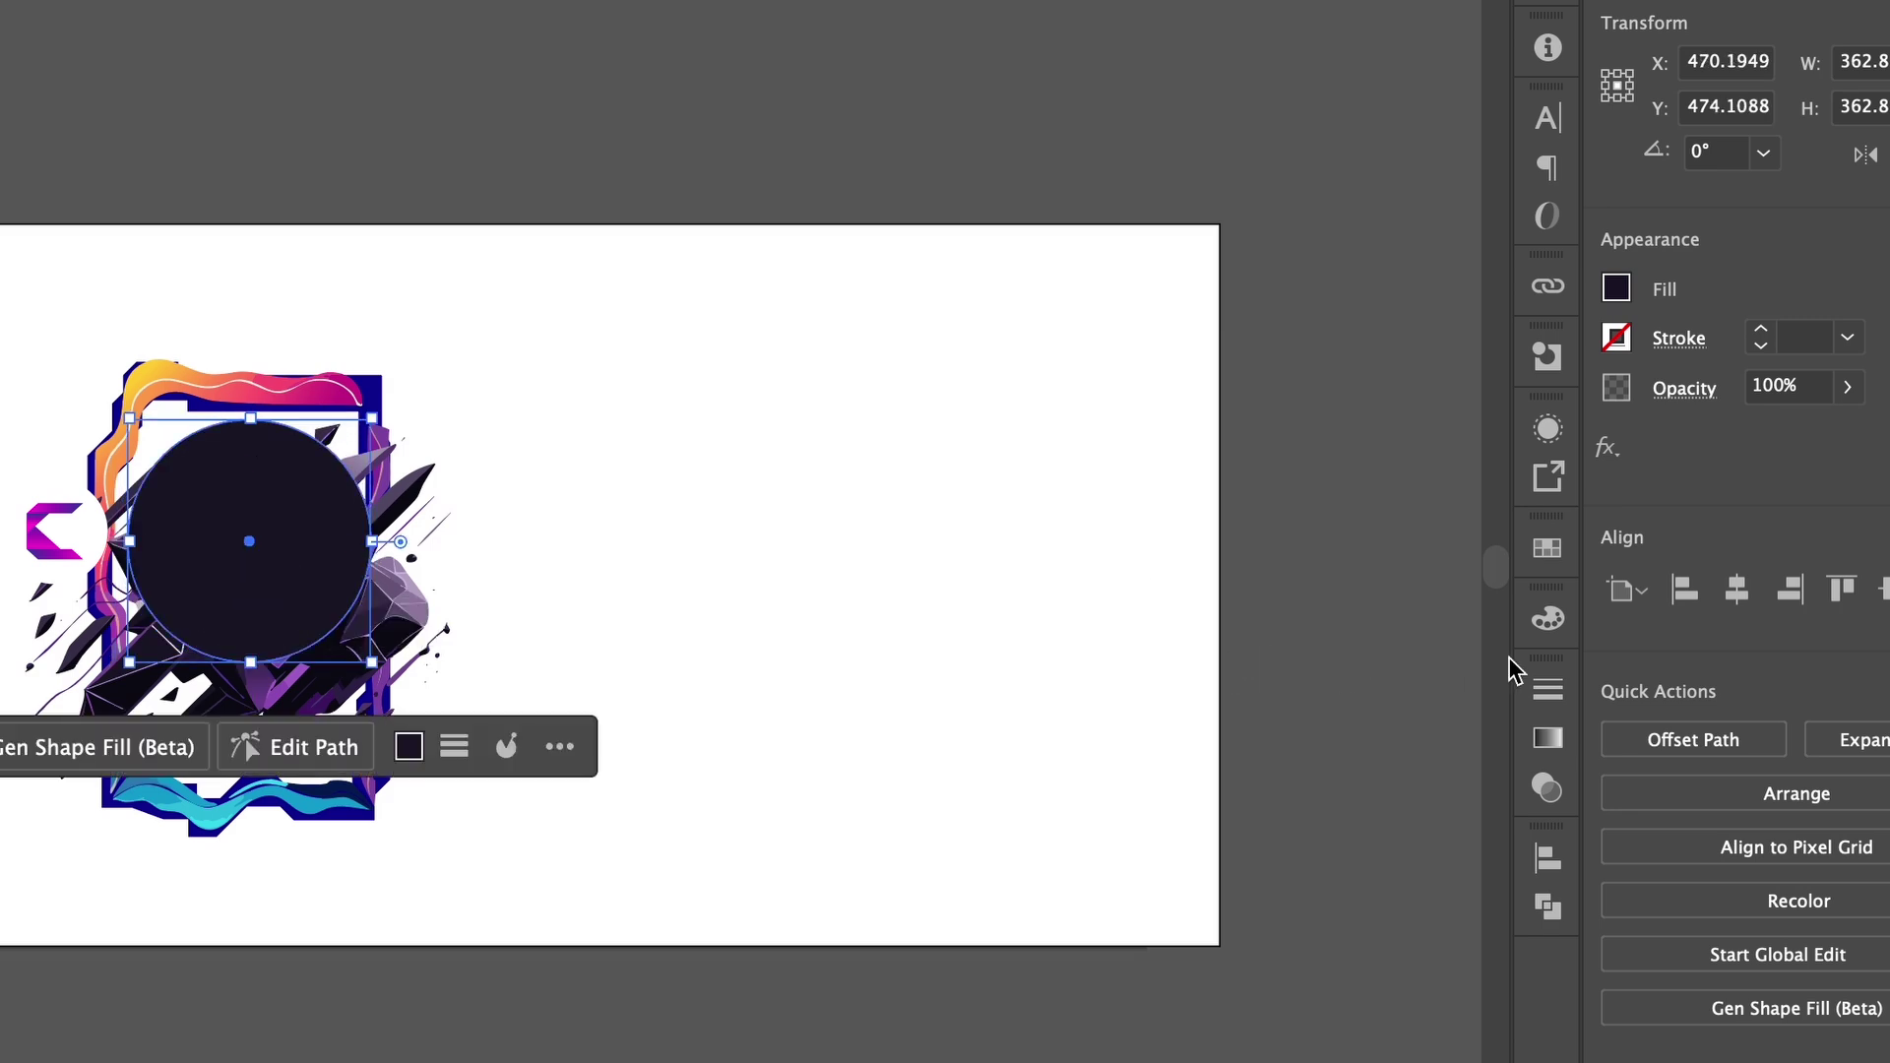
Step: Lower the circle's fill opacity to 64% in the Appearance panel, then deselect it
left_click(1548, 432)
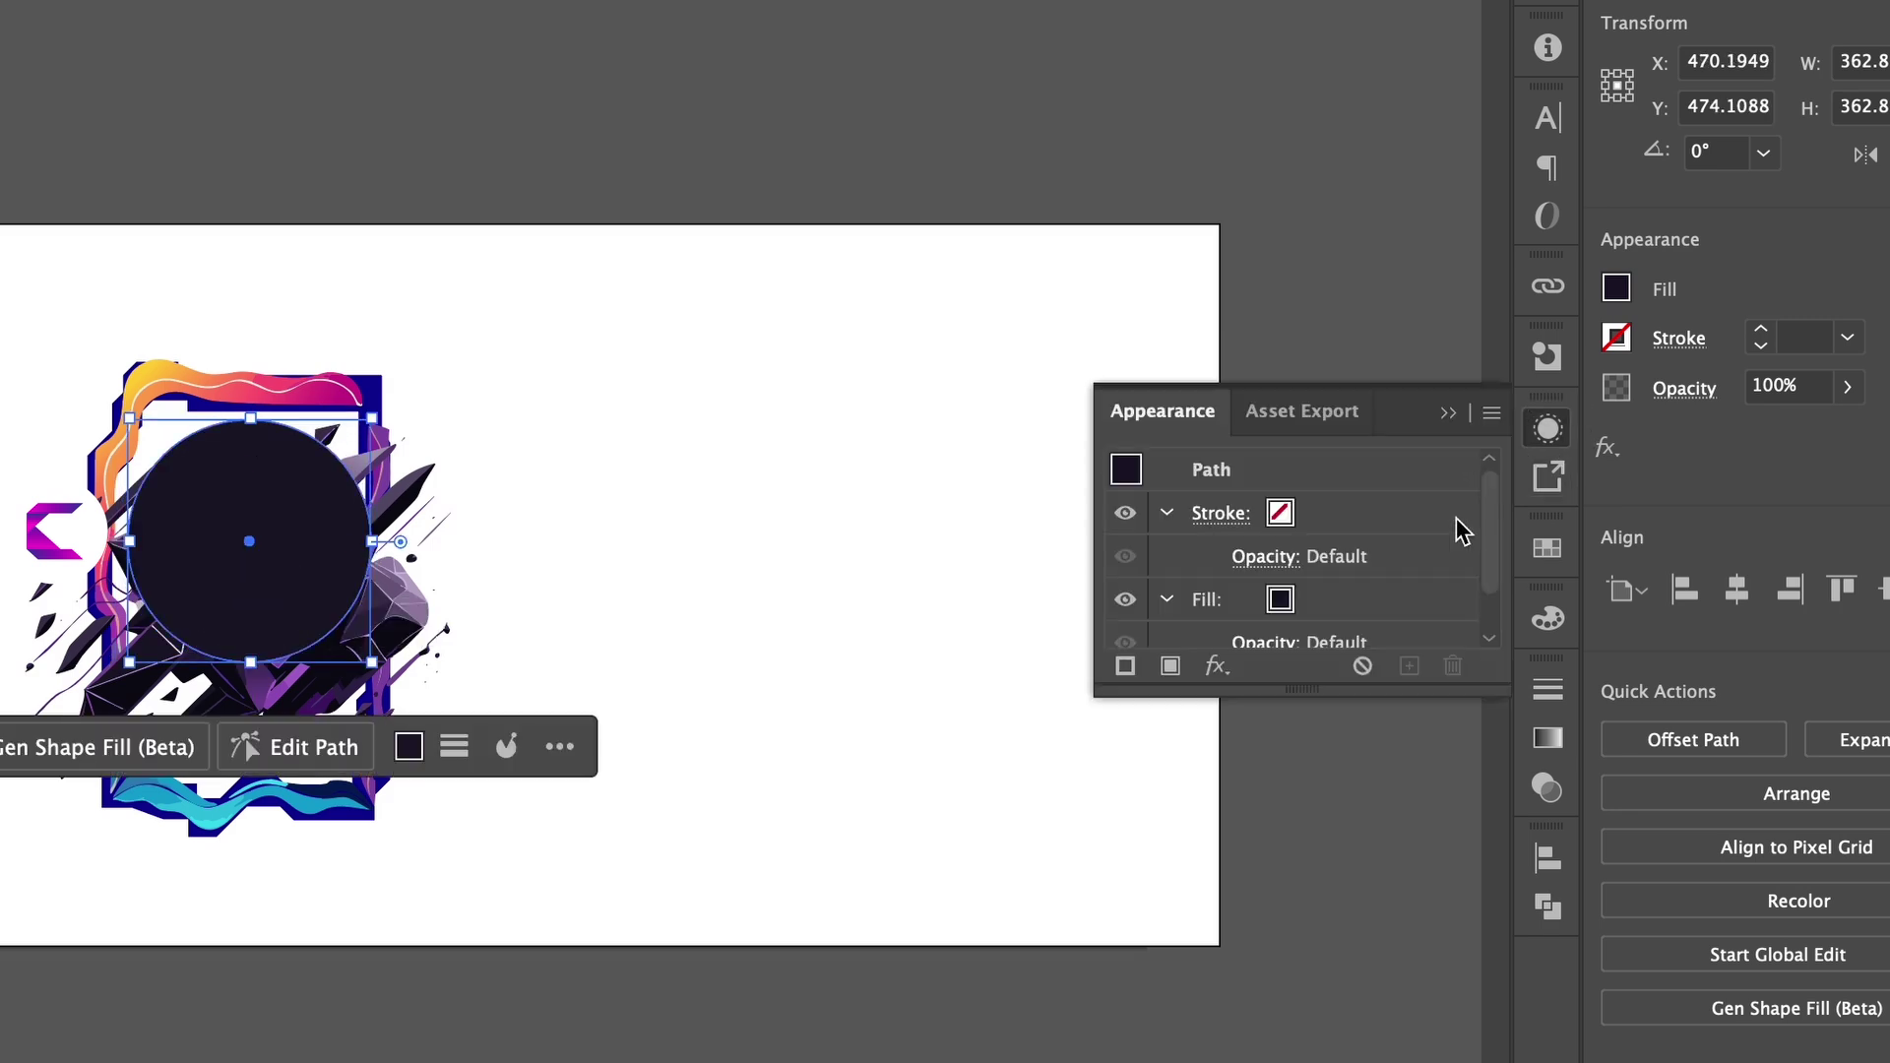
left_click(1267, 558)
left_click(1138, 536)
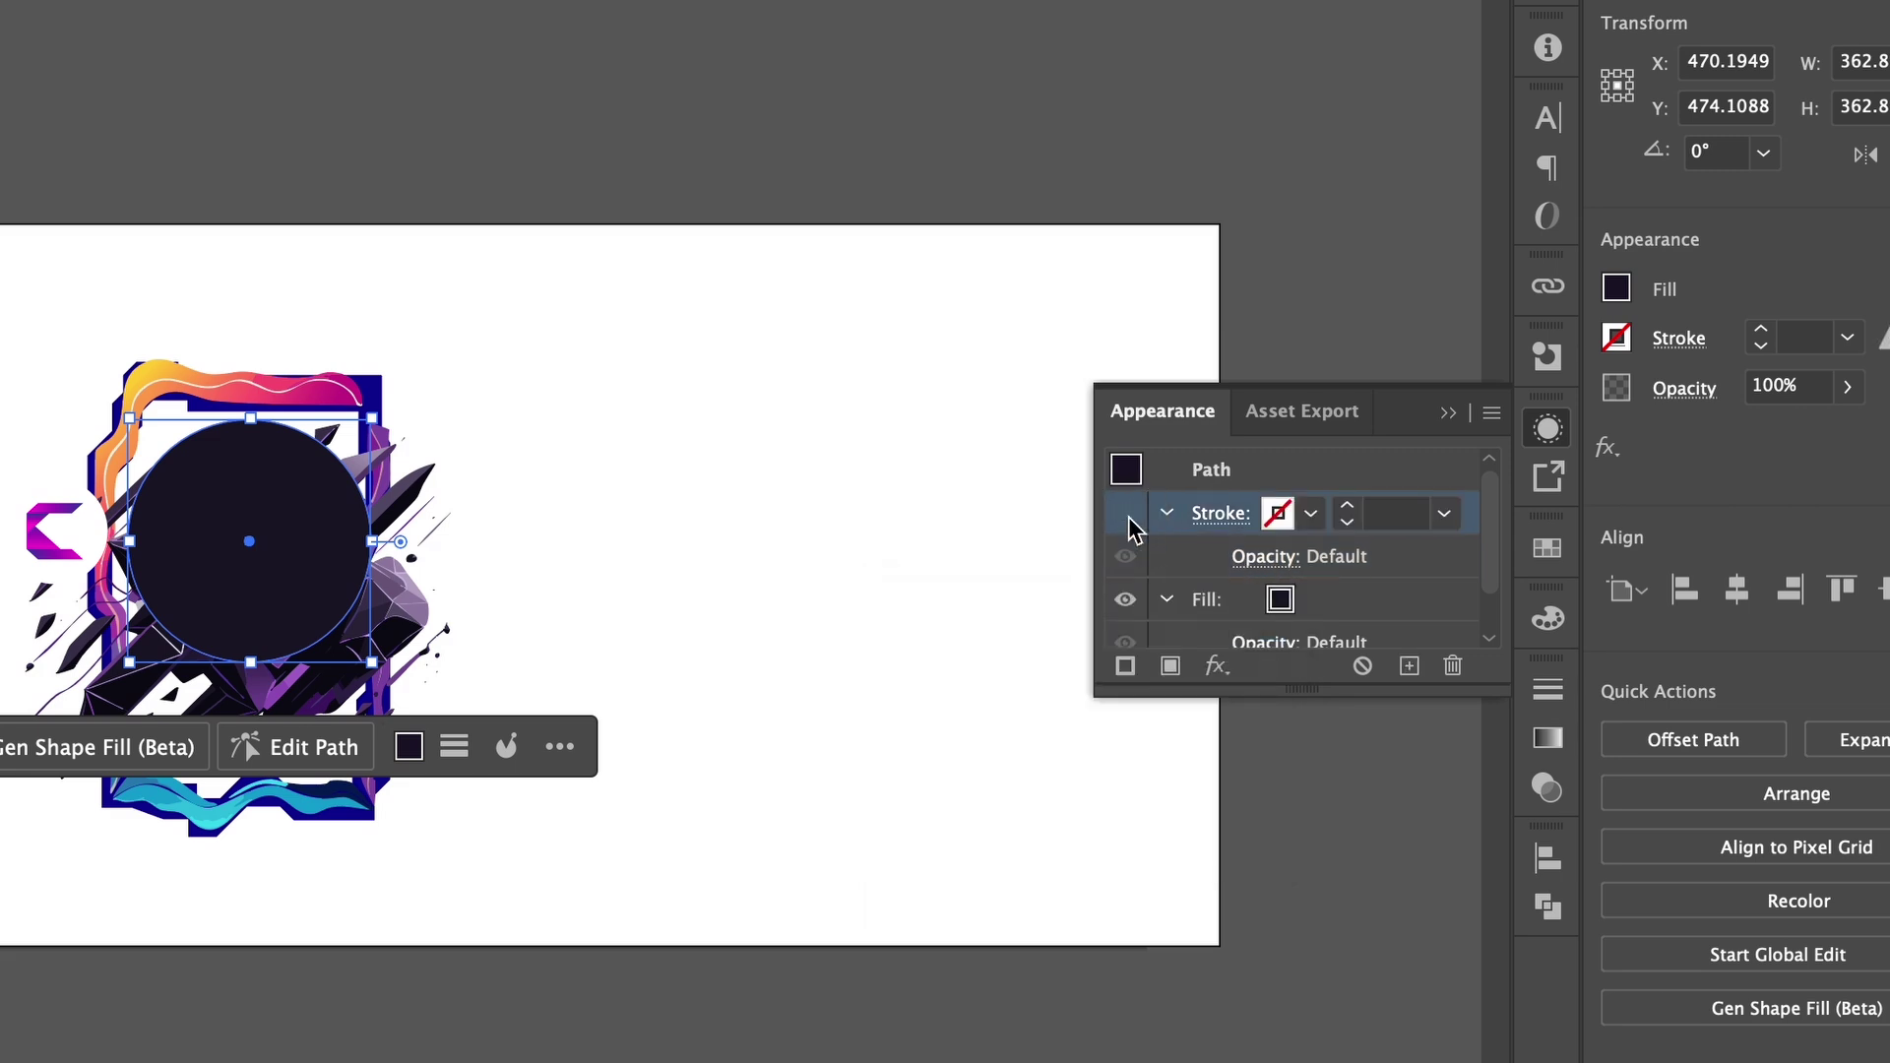
scroll(1260, 613, "down", 2)
left_click(1268, 590)
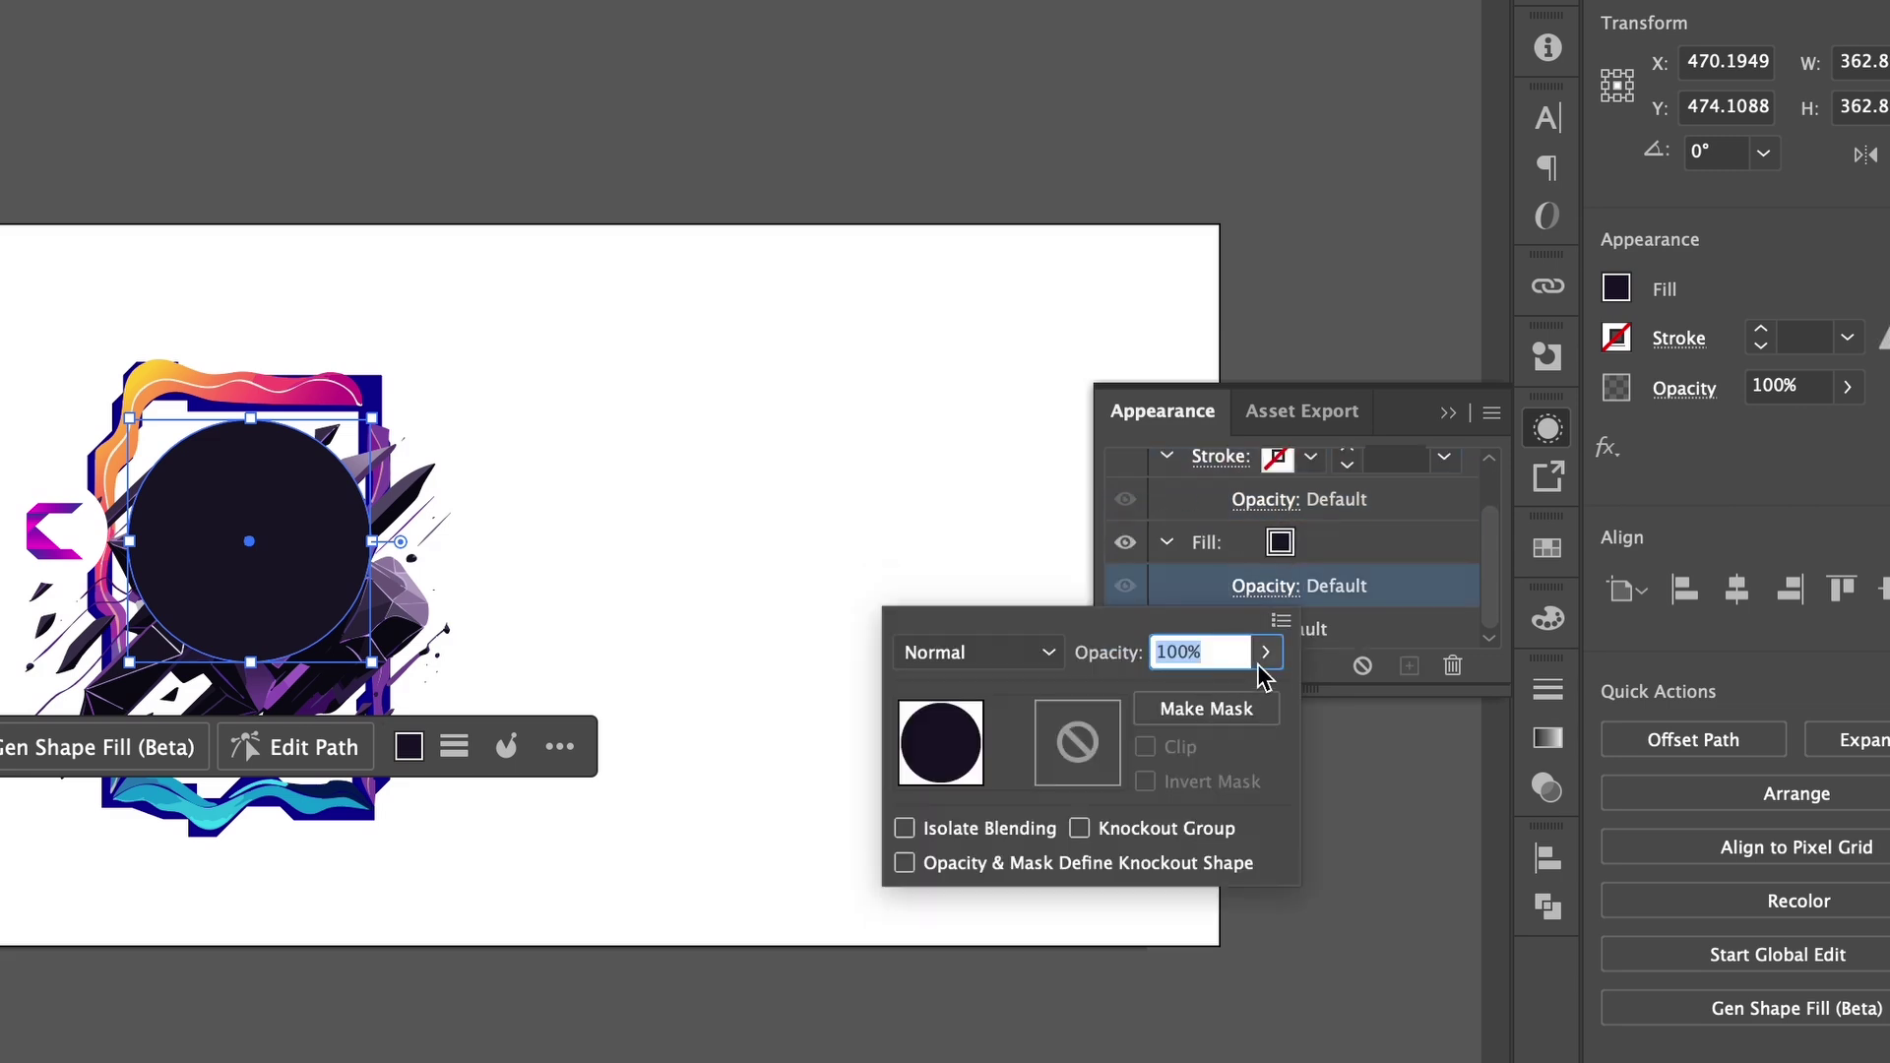
left_click(1265, 653)
left_click_drag(1263, 697, 1215, 702)
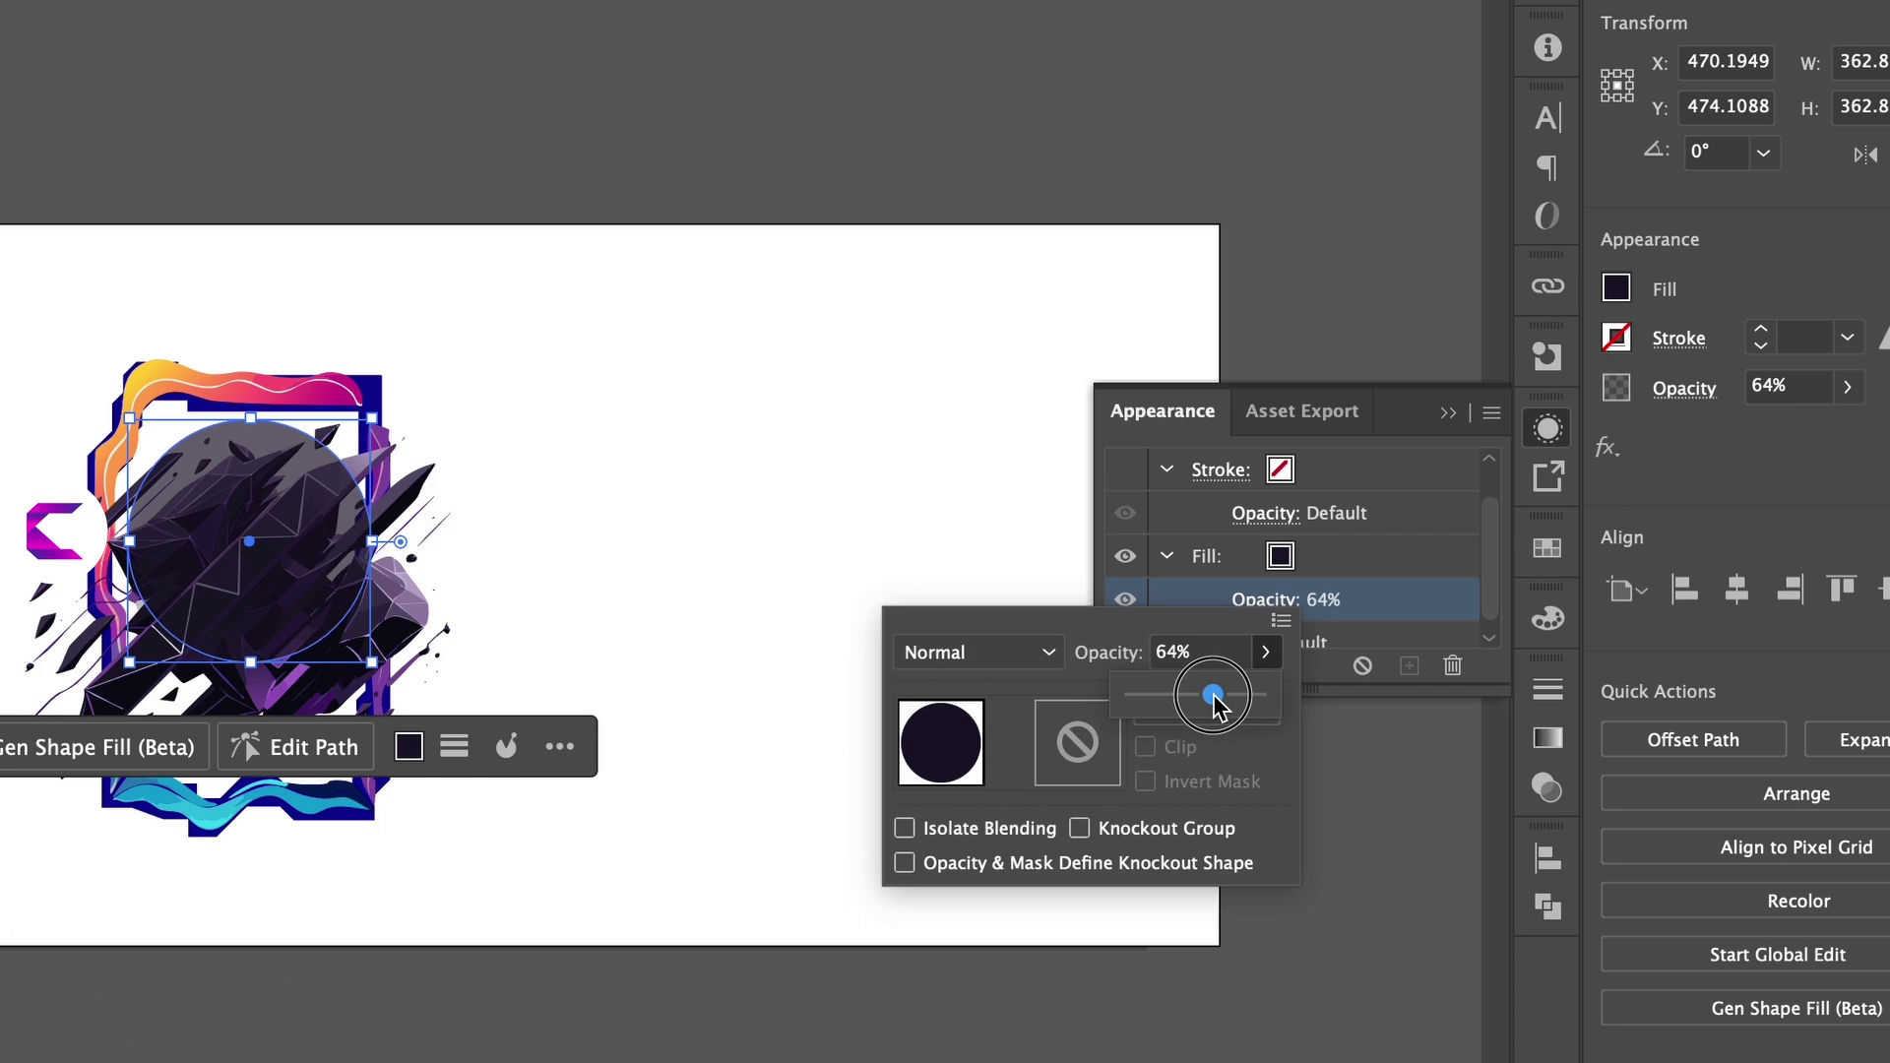
left_click(894, 491)
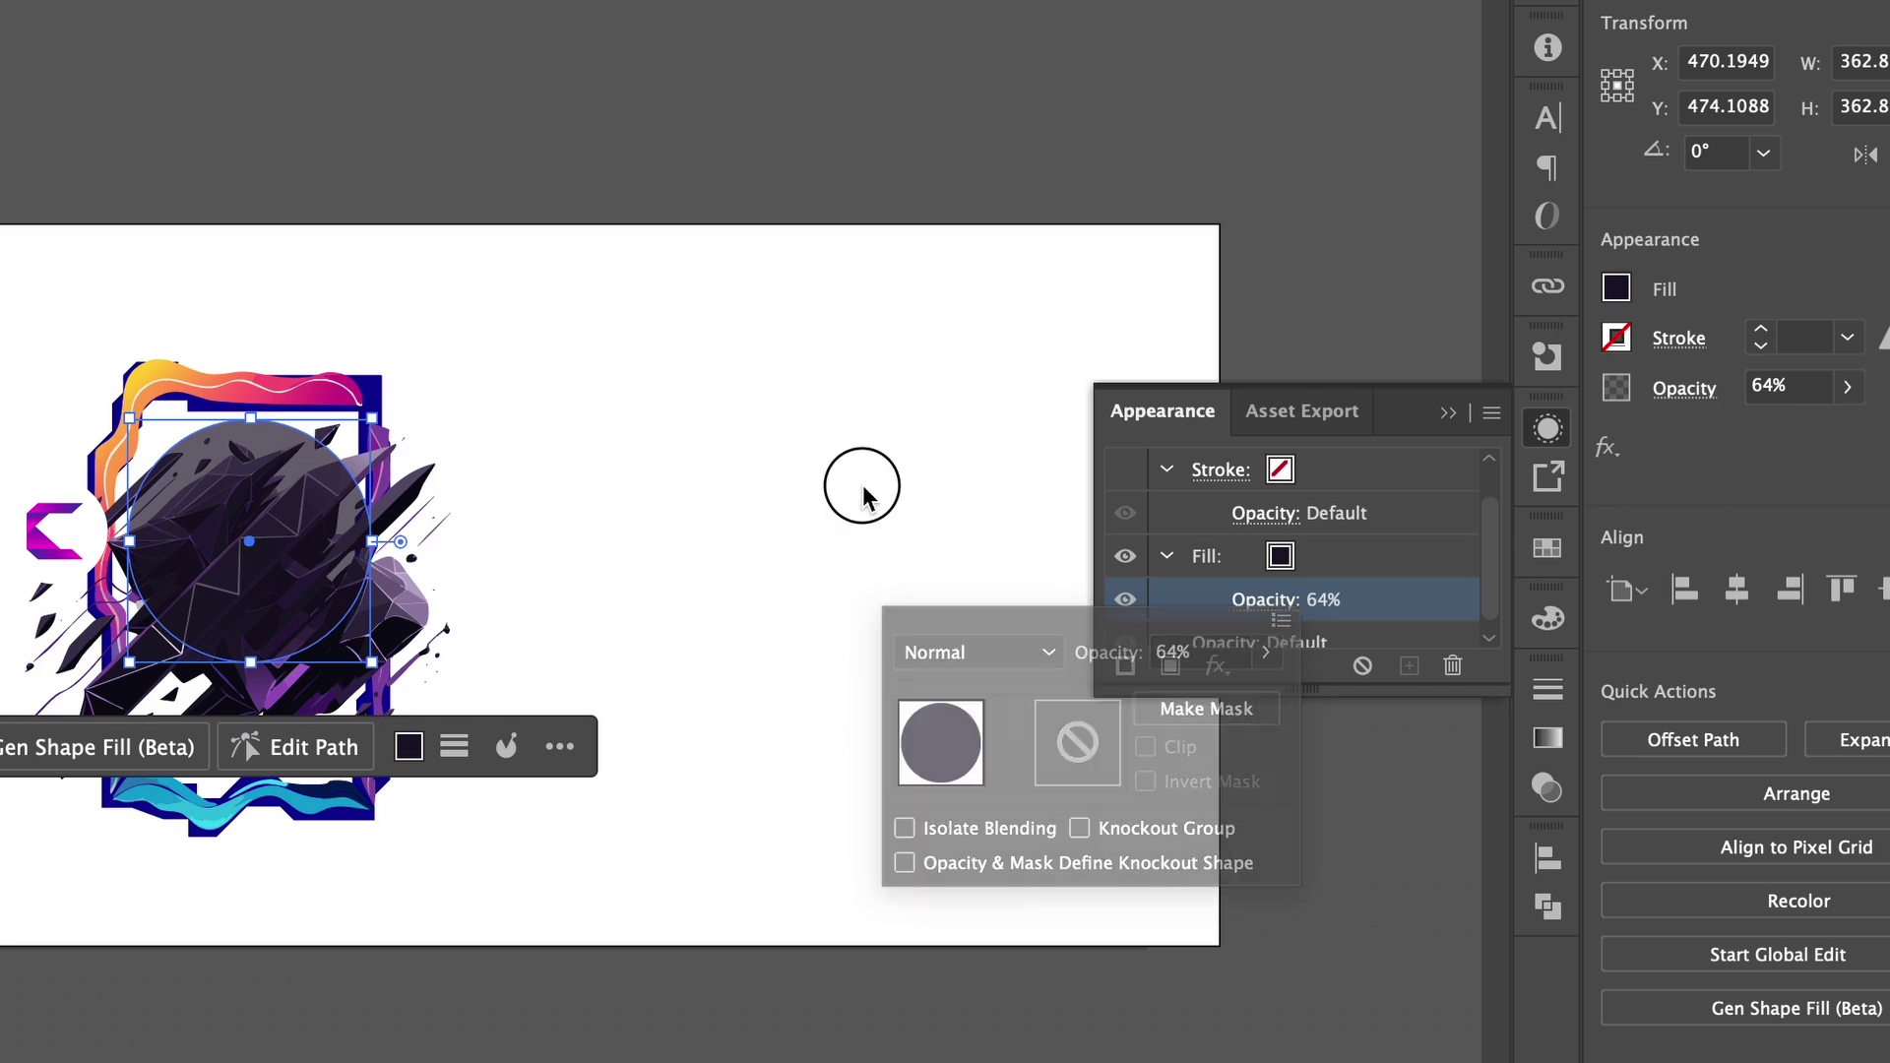
left_click(804, 470)
left_click(1490, 411)
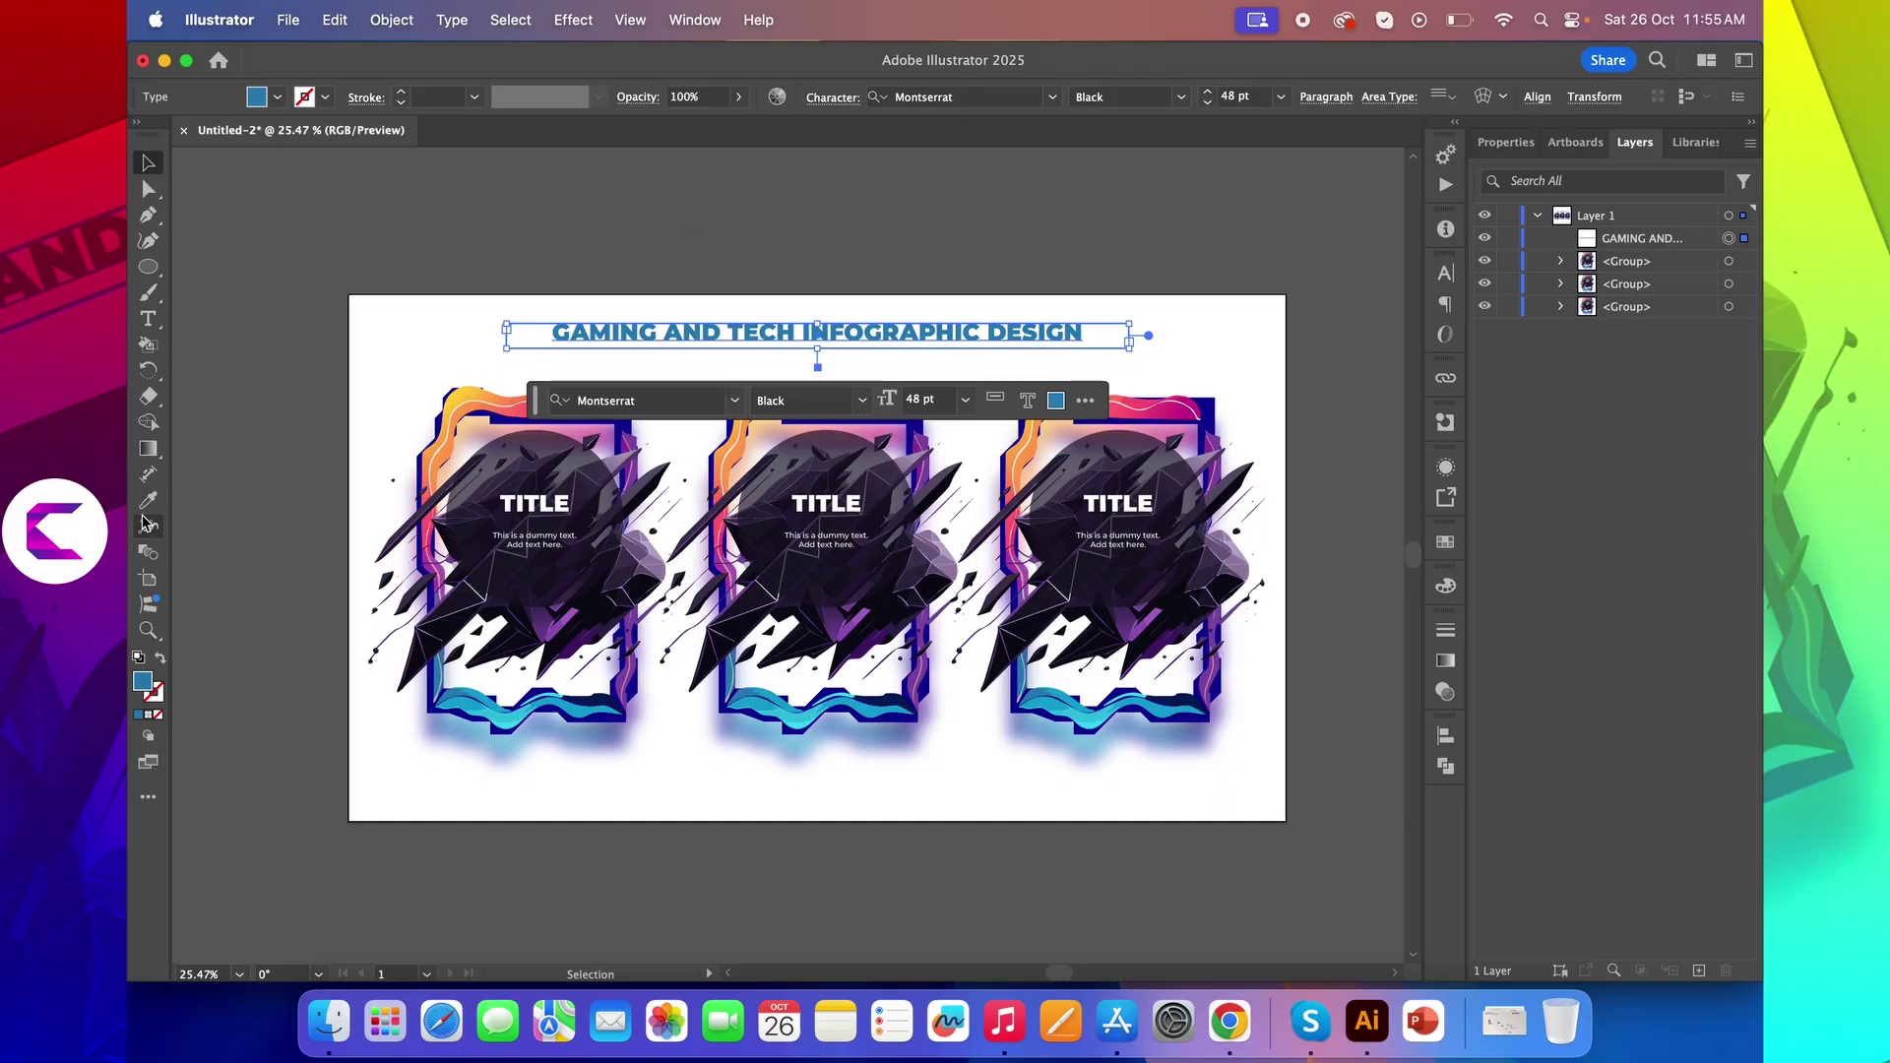
Step: Sample the dark sphere colour with the Eyedropper onto the title, then deselect it
left_click(148, 505)
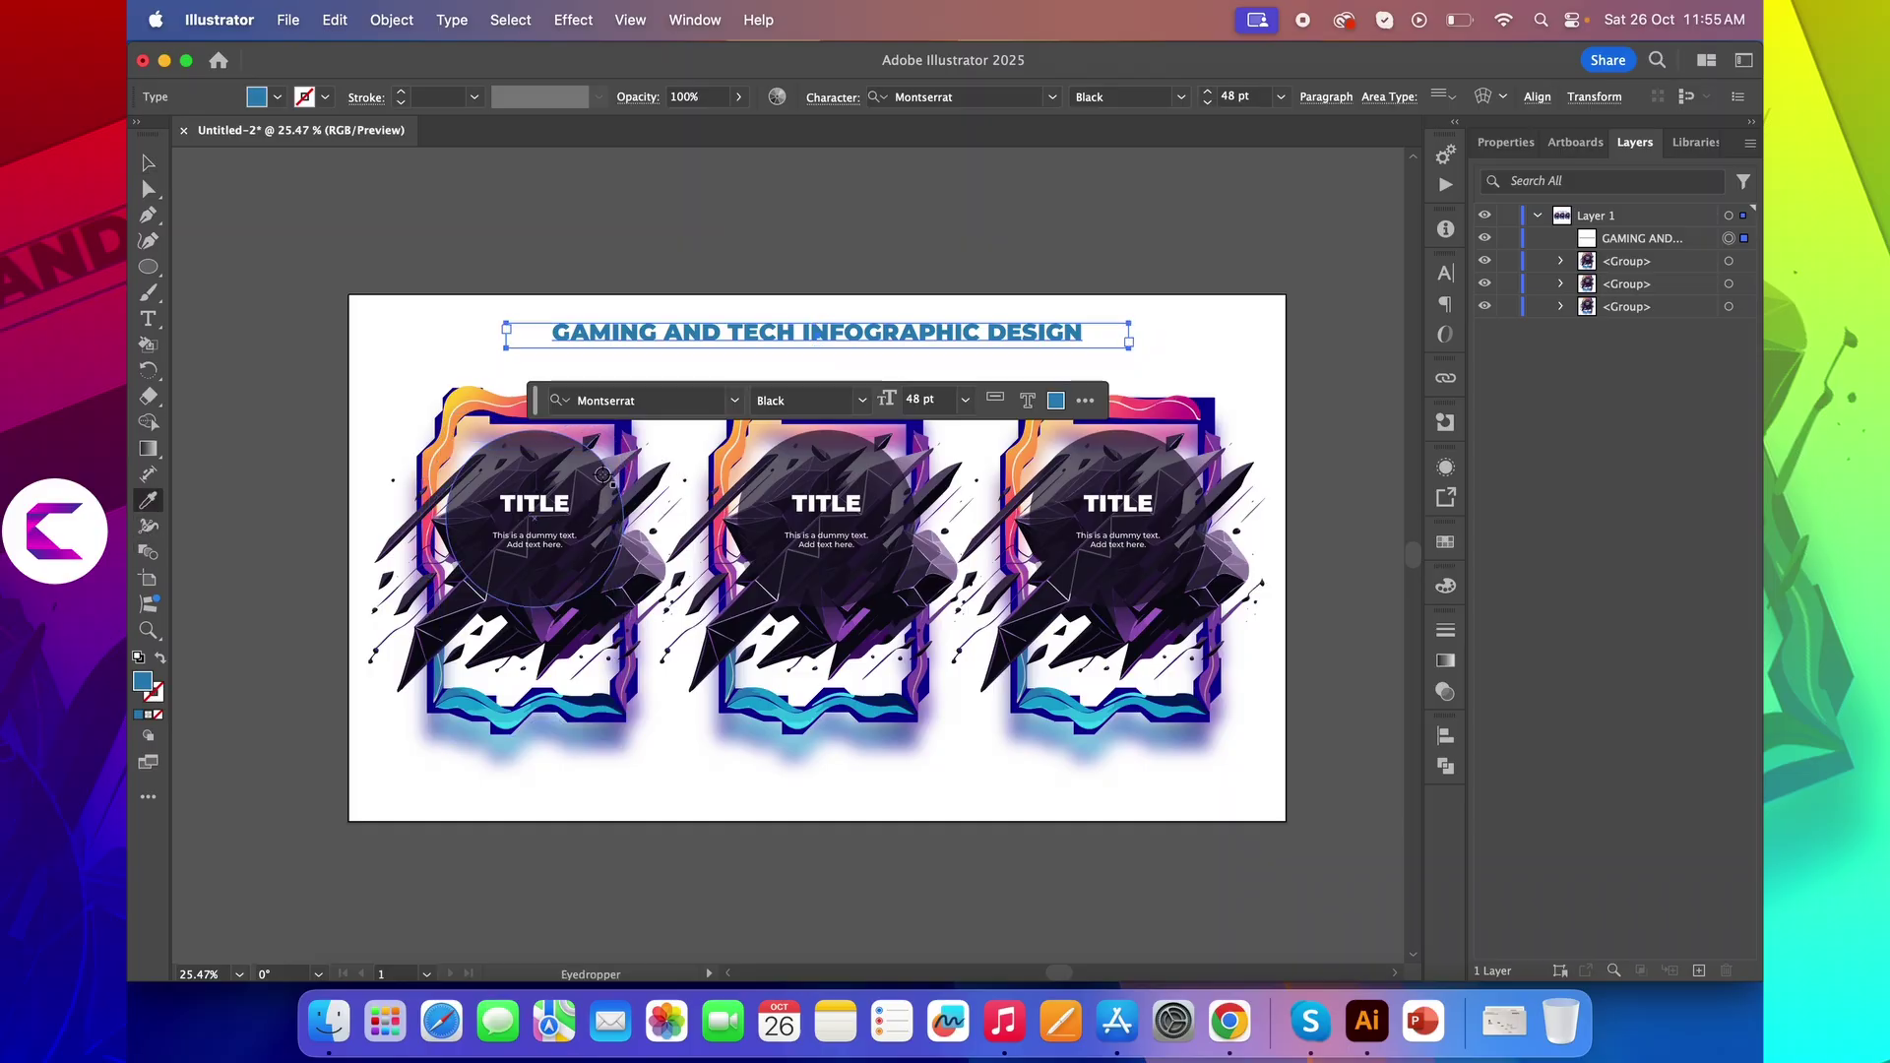
left_click(605, 477)
left_click(152, 165)
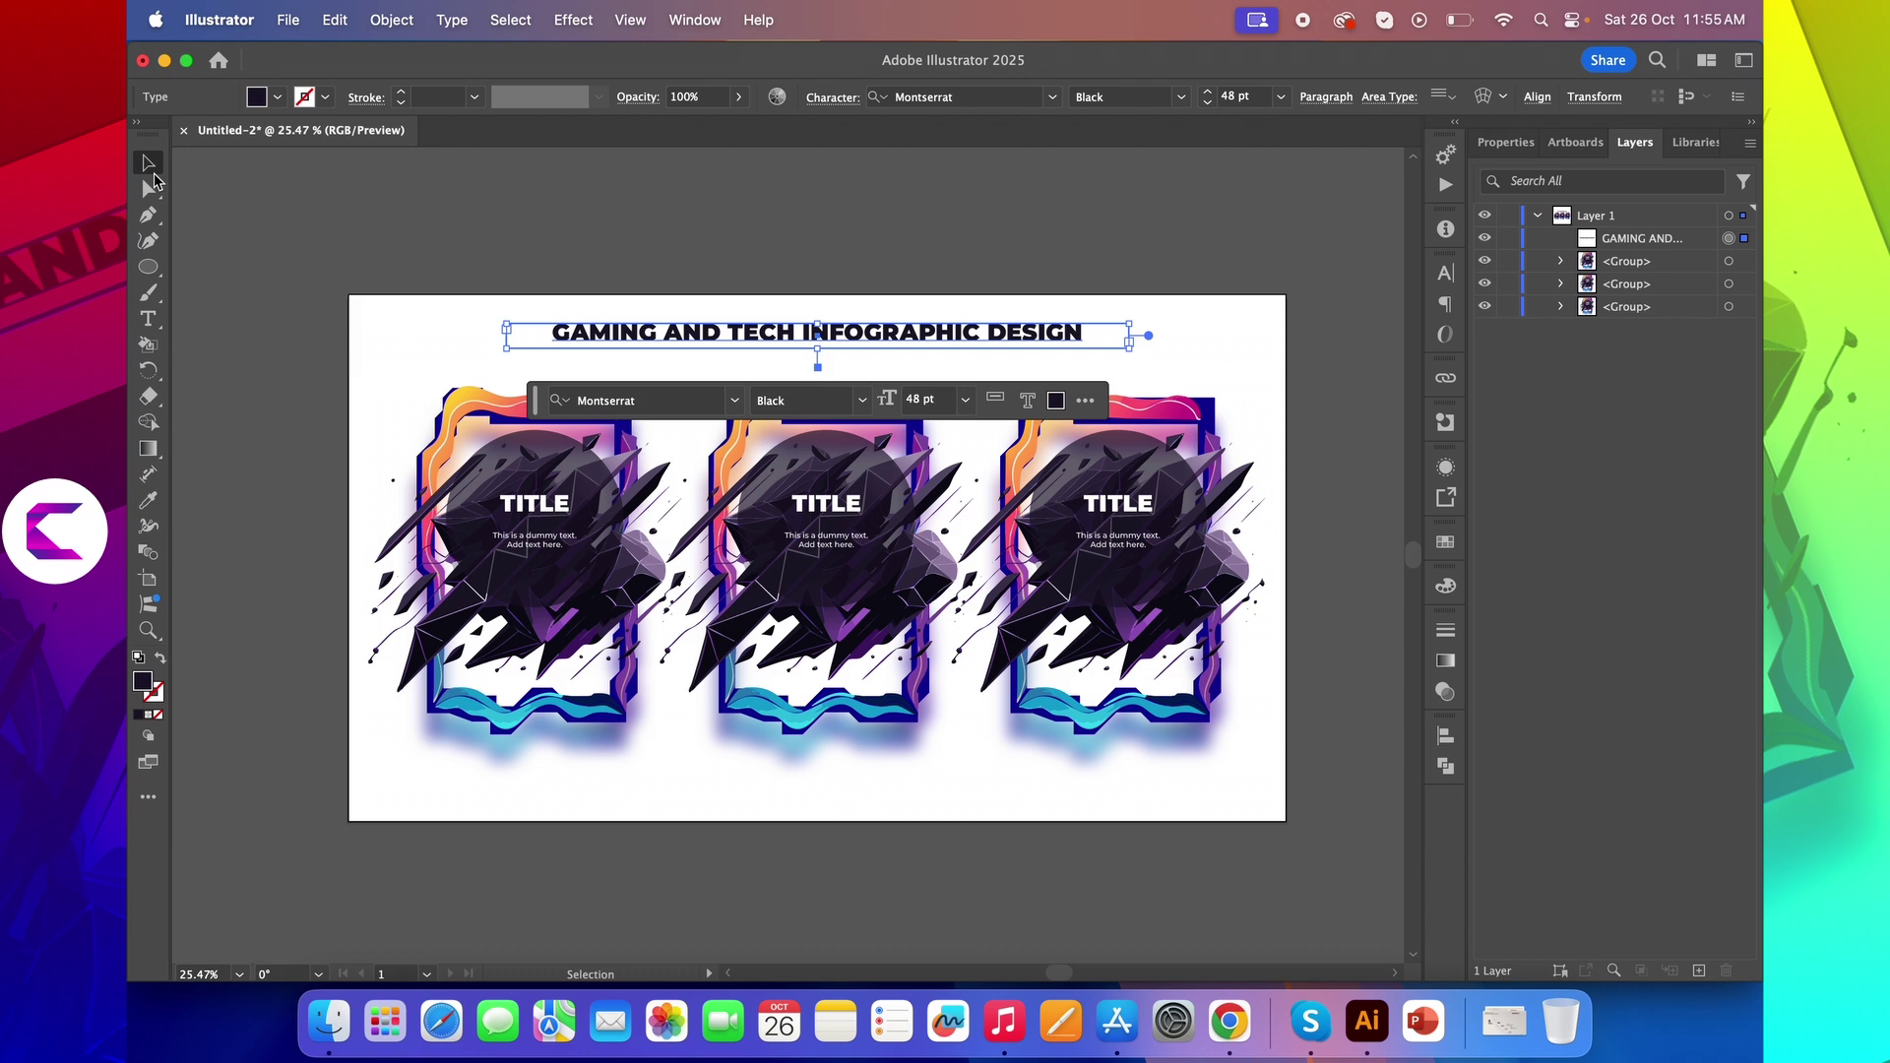
left_click(295, 260)
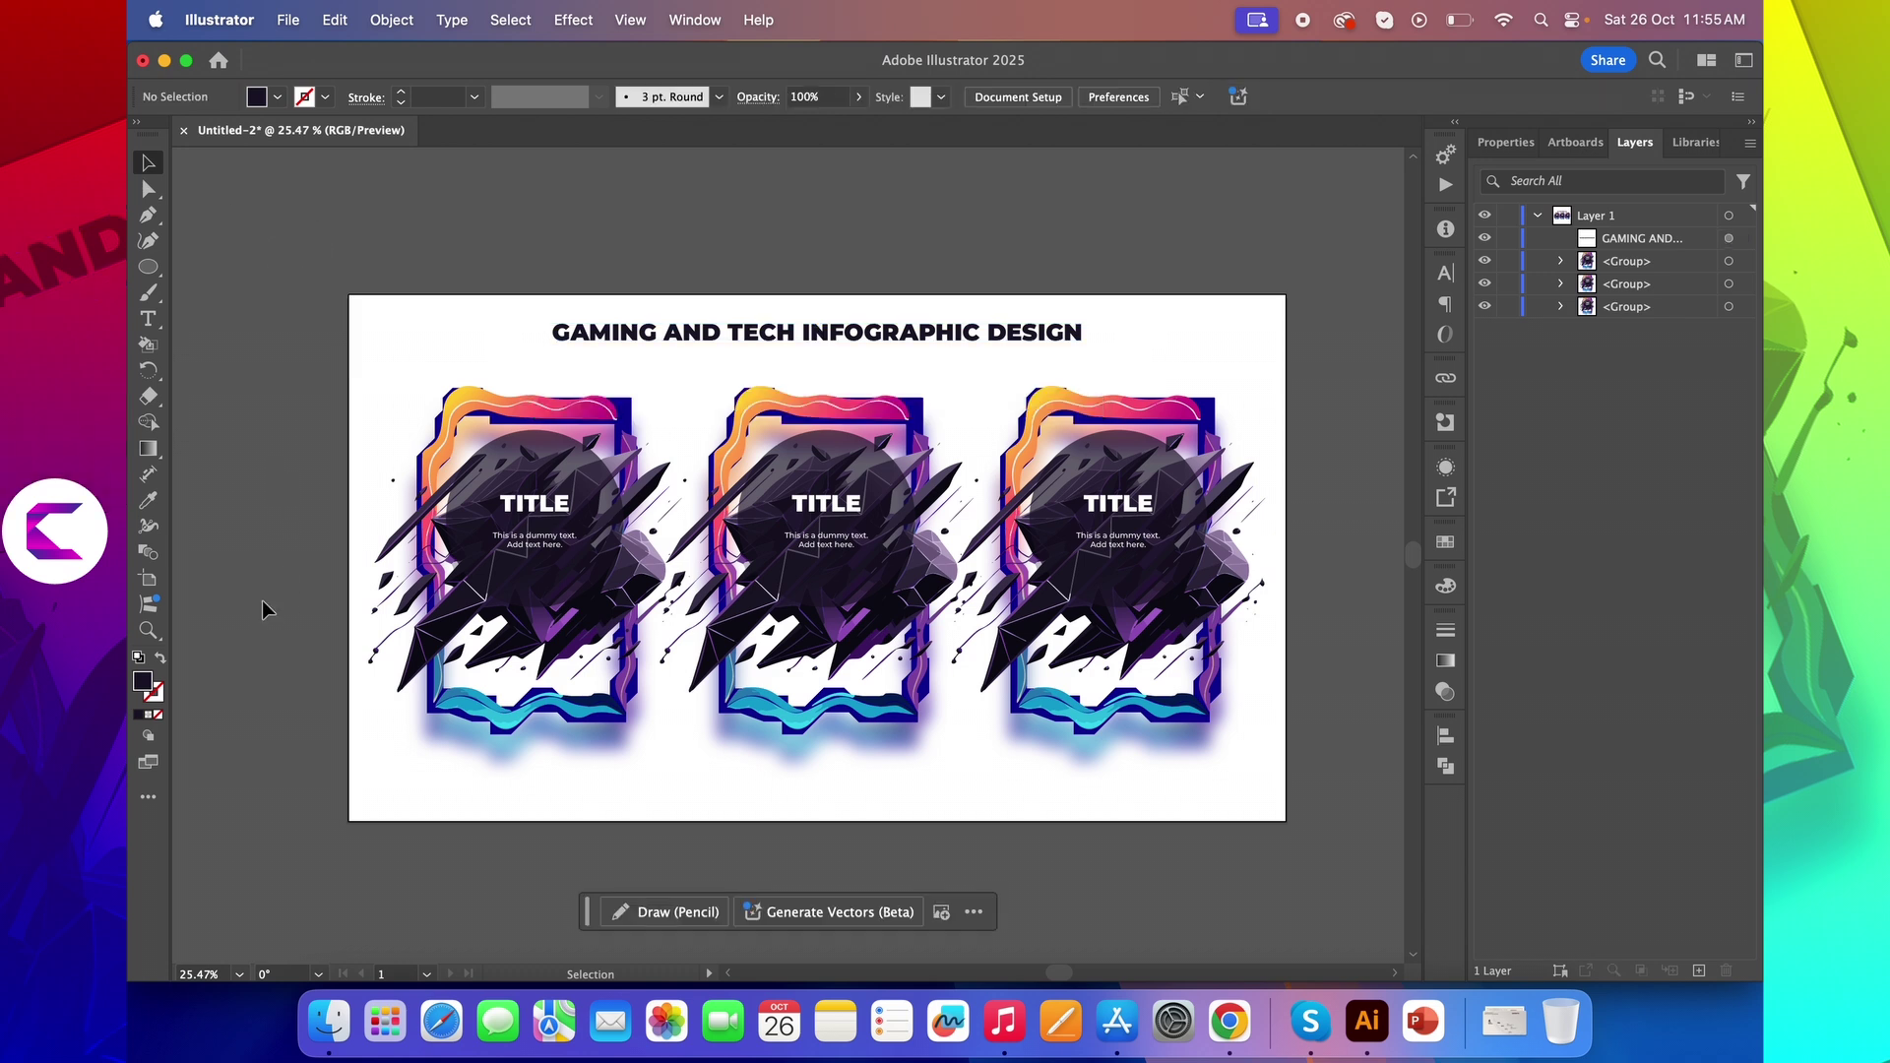